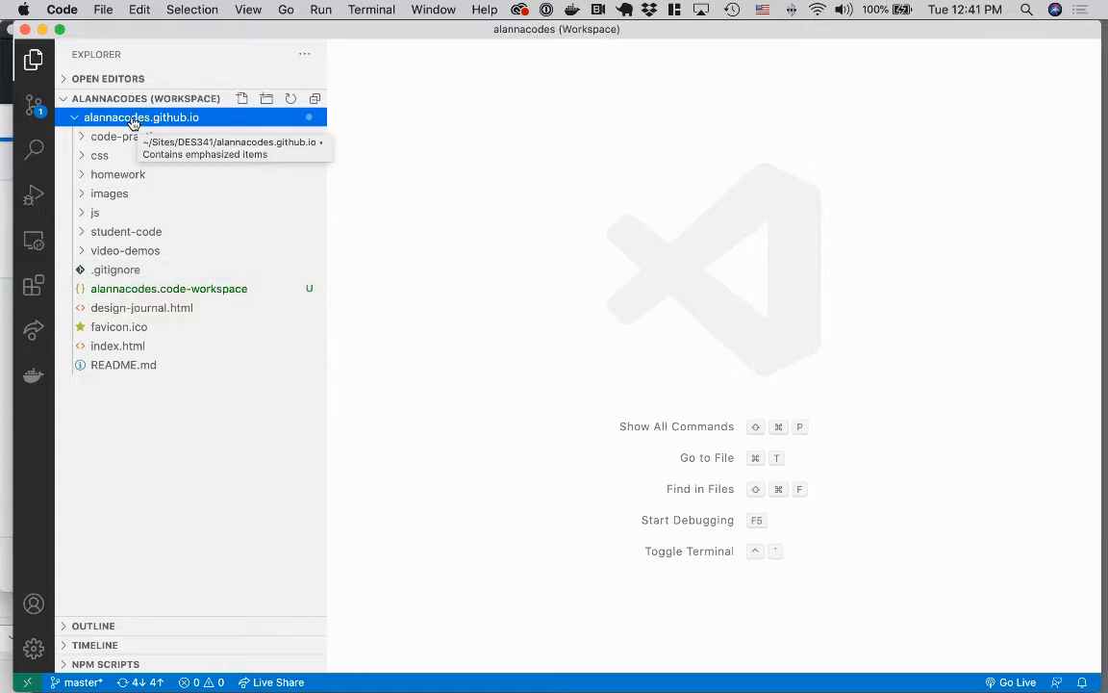
# Switch to GitHub Desktop and look through the list of local repositories, keeping alannacodes.github.io as the current one.
pyautogui.press('super+Tab')
pyautogui.press('super+Tab')
pyautogui.press('super+Tab')
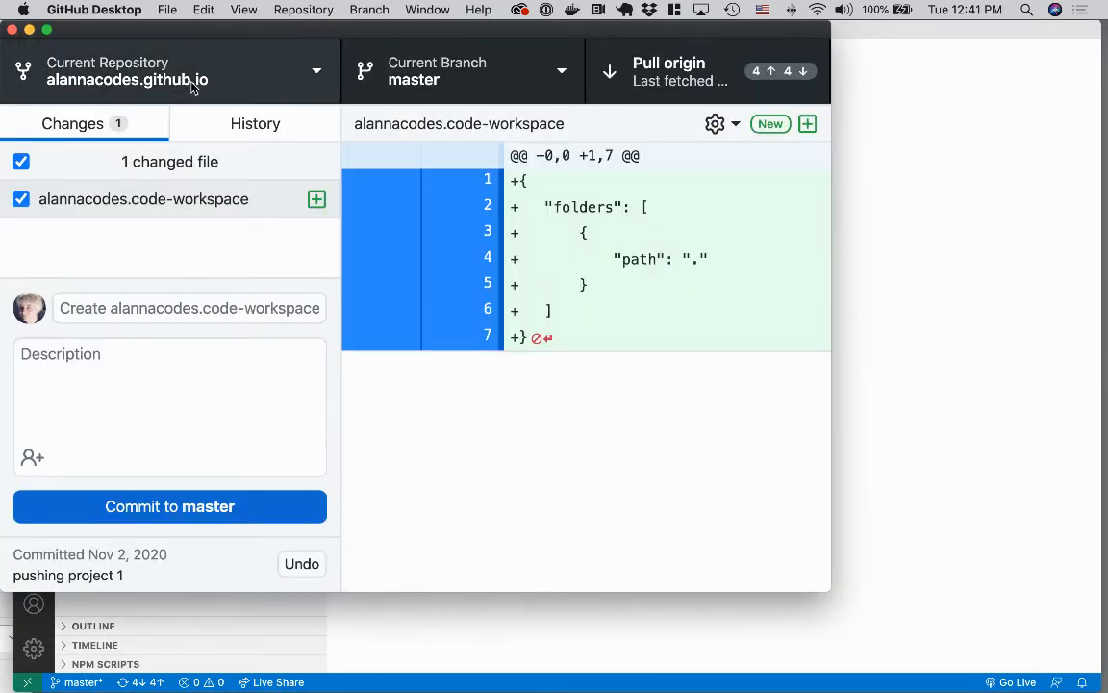
pyautogui.click(144, 70)
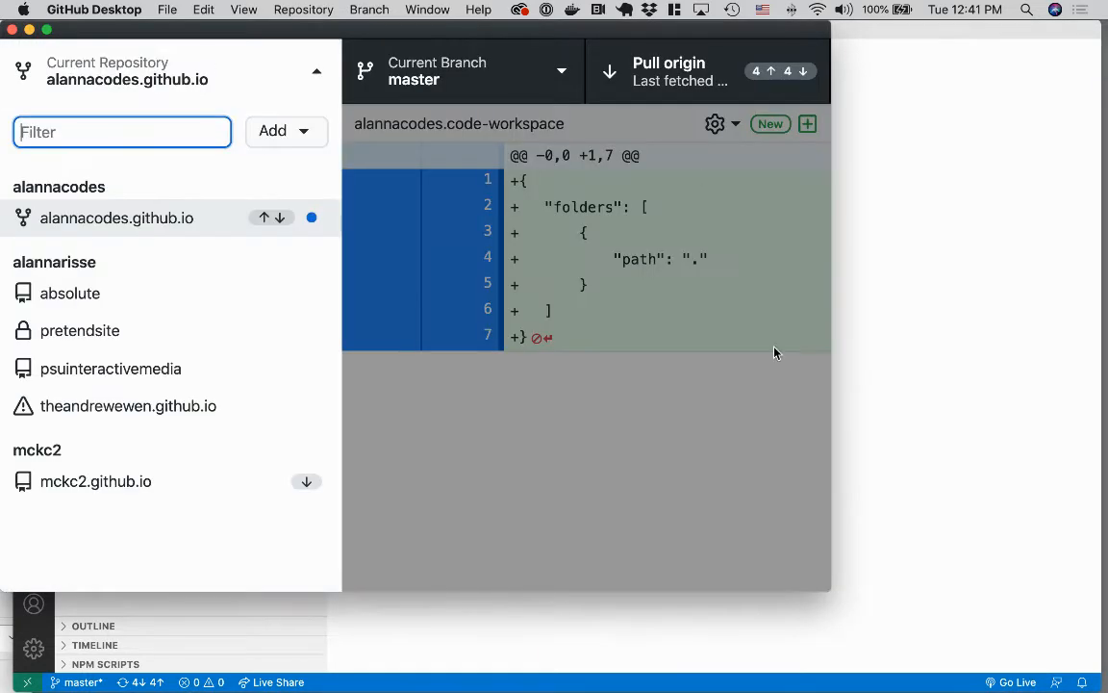
pyautogui.click(606, 330)
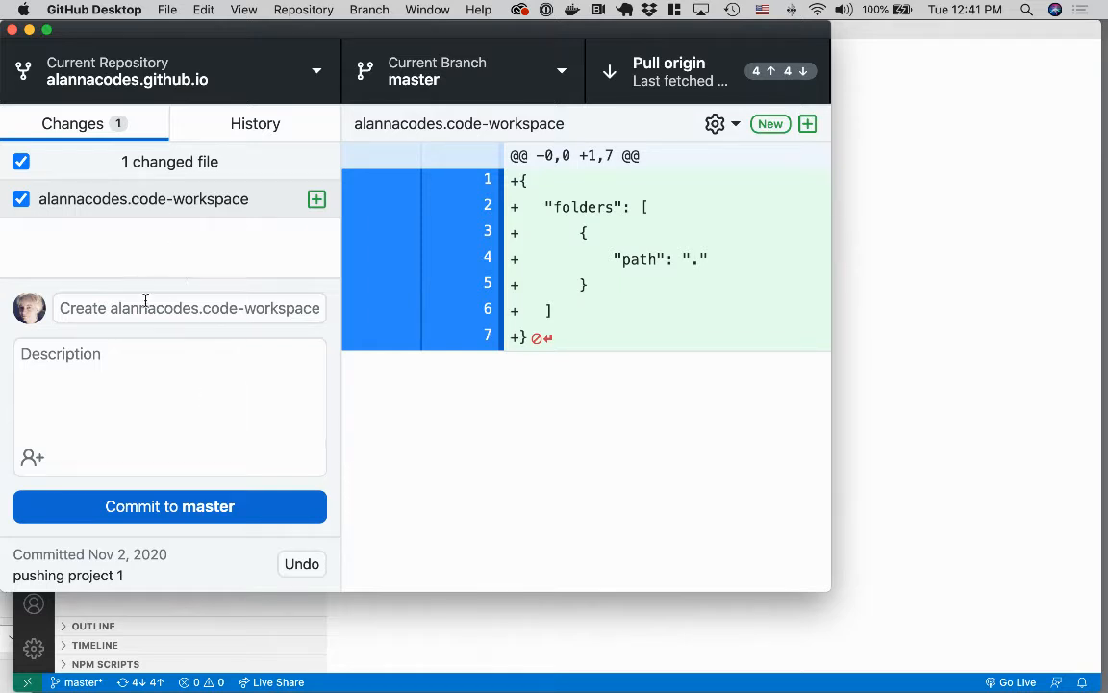
pyautogui.click(192, 75)
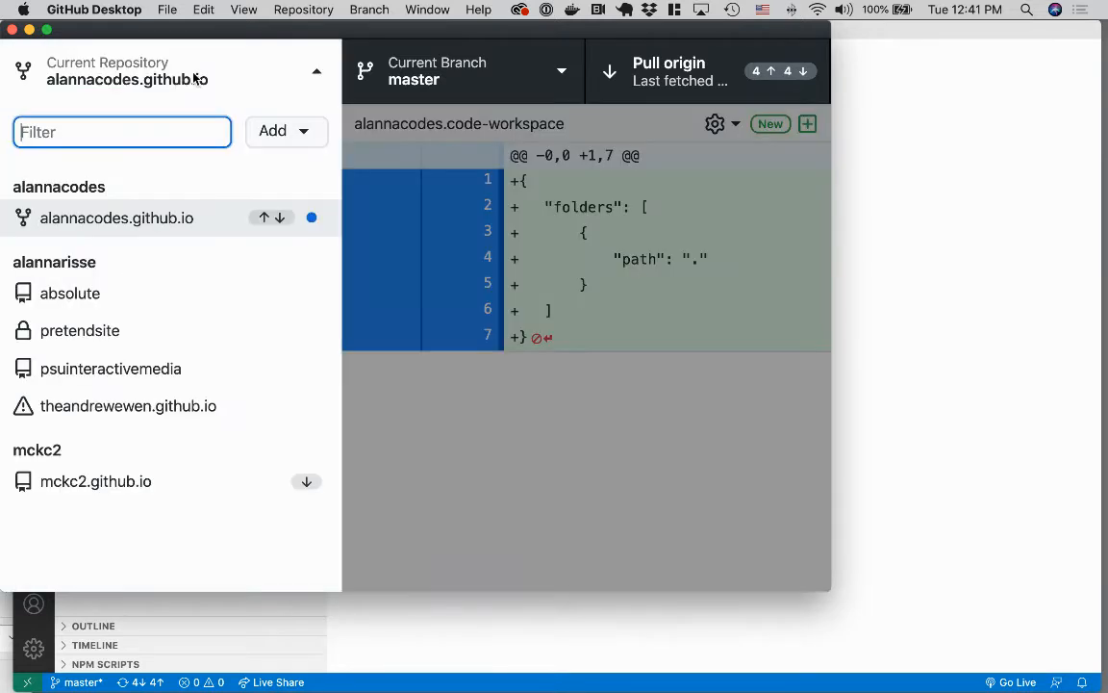
pyautogui.click(176, 75)
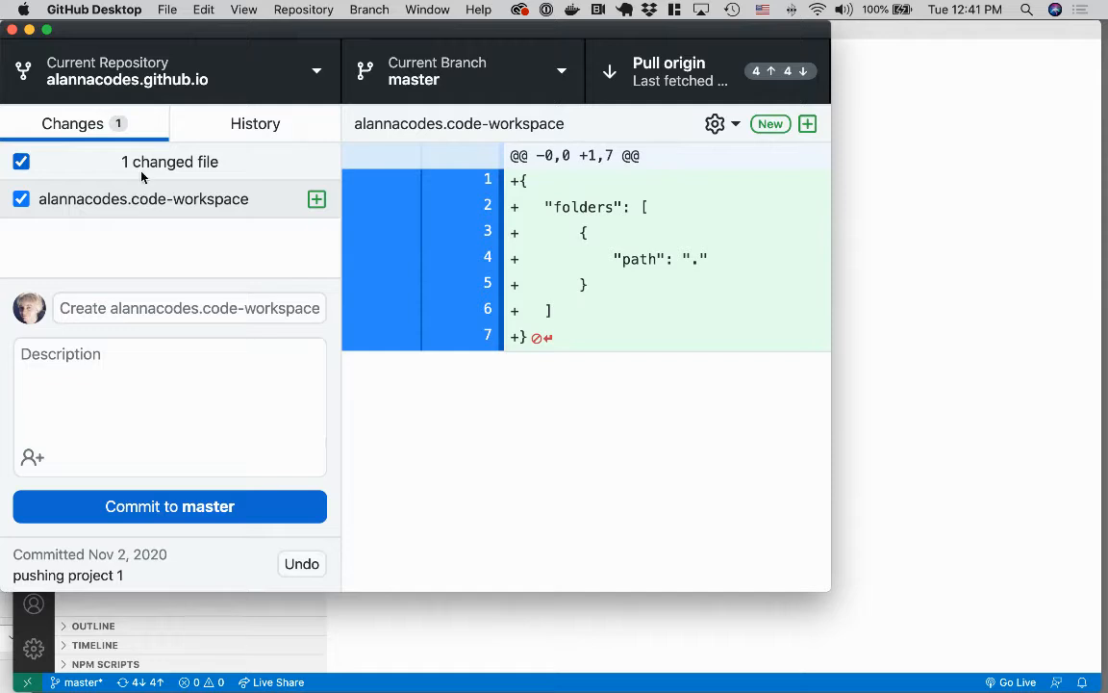
# Reveal the changed alannacodes.code-workspace file in Finder and inspect the parent folder path of its repository.
pyautogui.rightClick(196, 207)
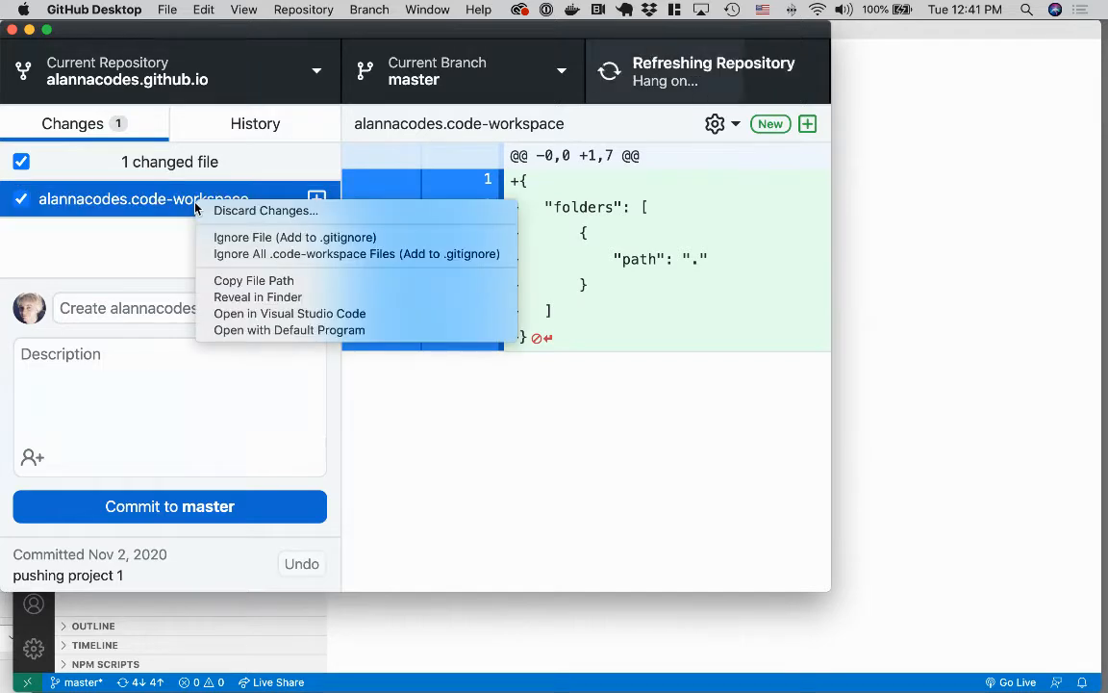
pyautogui.click(288, 298)
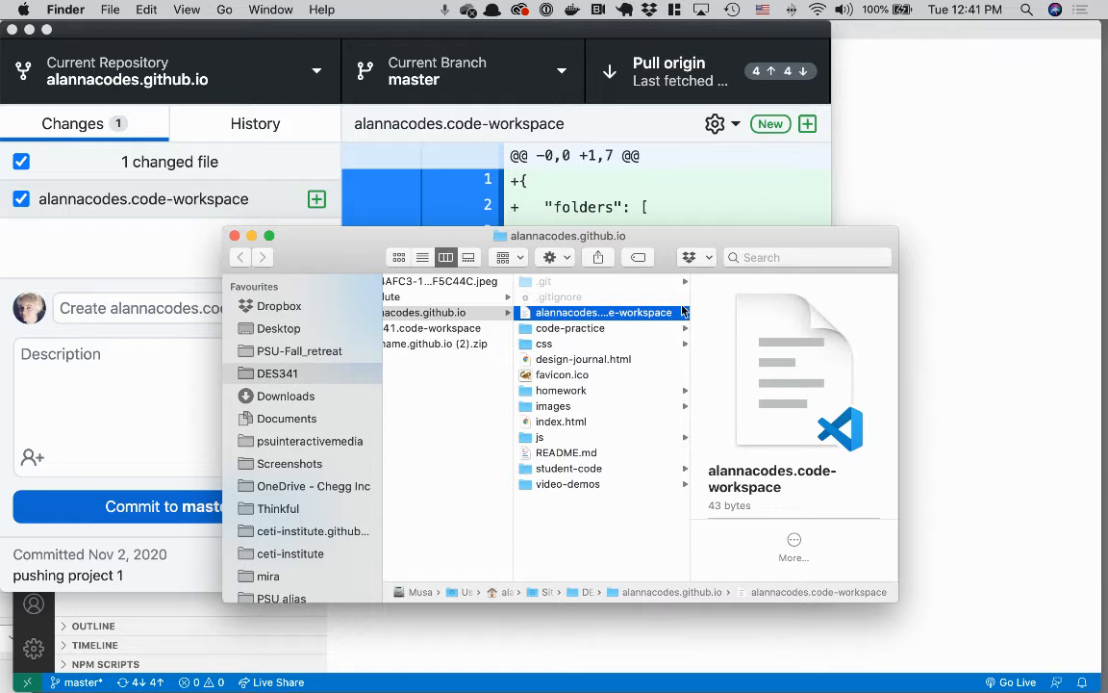
pyautogui.keyDown('super'); pyautogui.click(568, 237); pyautogui.keyUp('super')
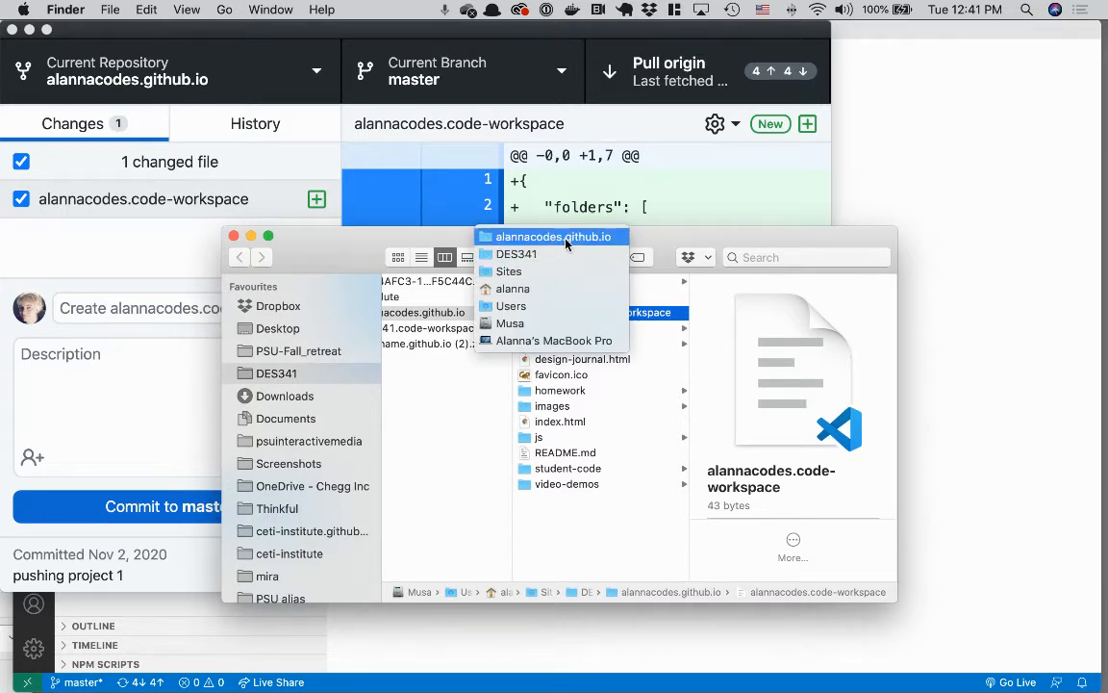
# Switch to Visual Studio Code, reveal the alannacodes.github.io folder in Finder, and return to its parent folder DES341.
pyautogui.click(930, 148)
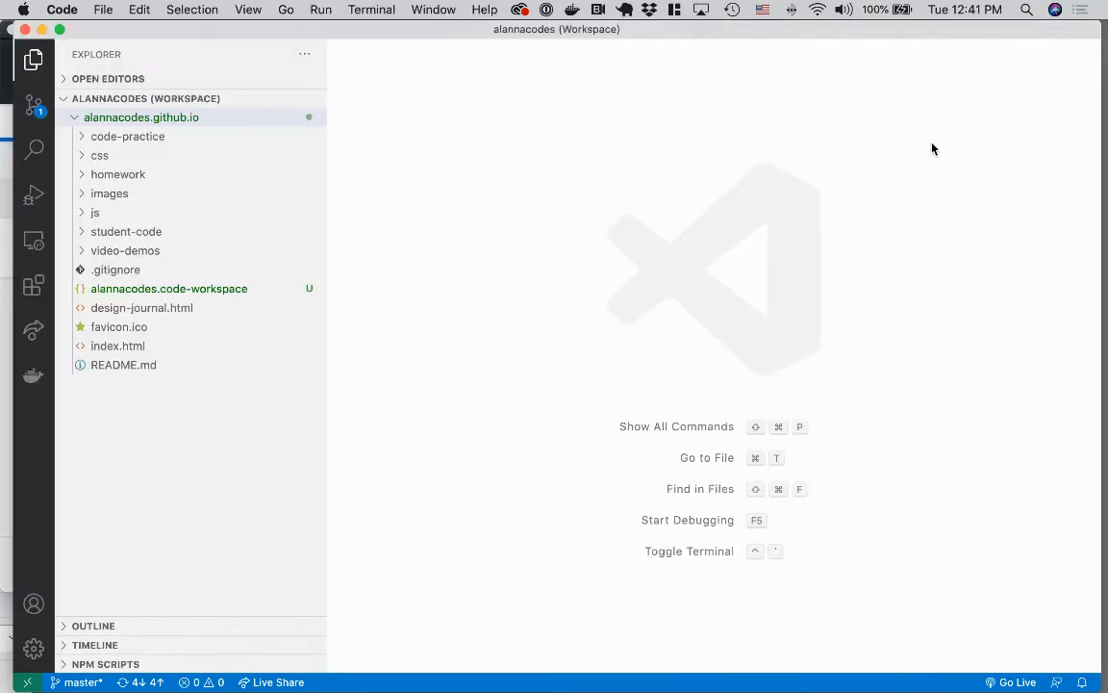
pyautogui.rightClick(140, 118)
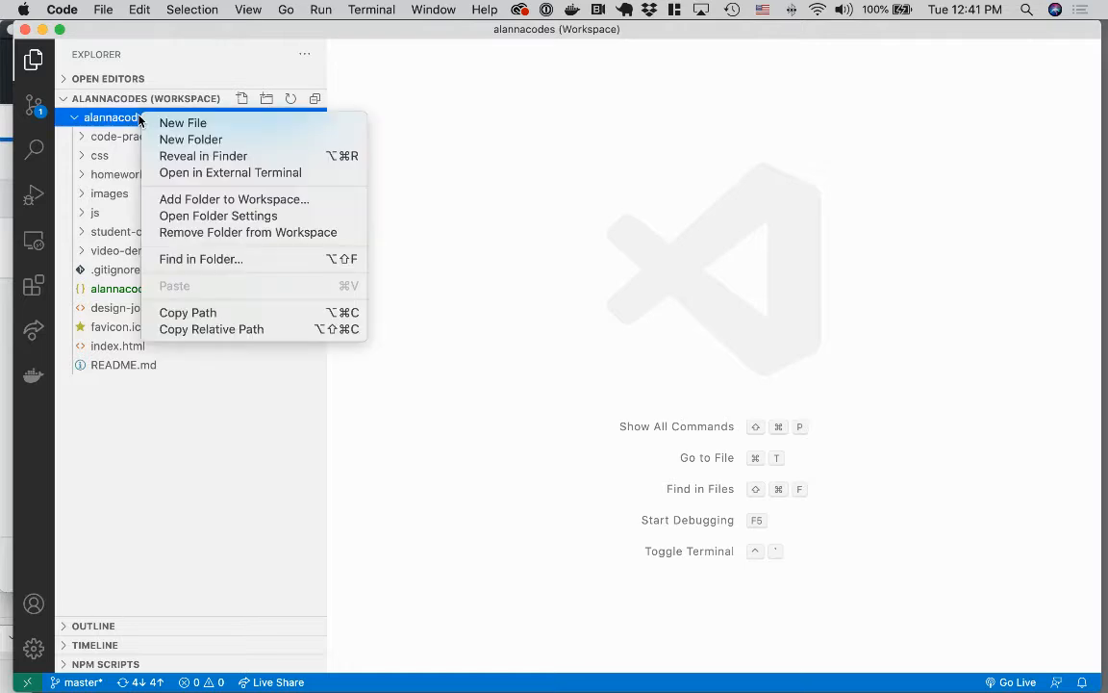
pyautogui.click(181, 160)
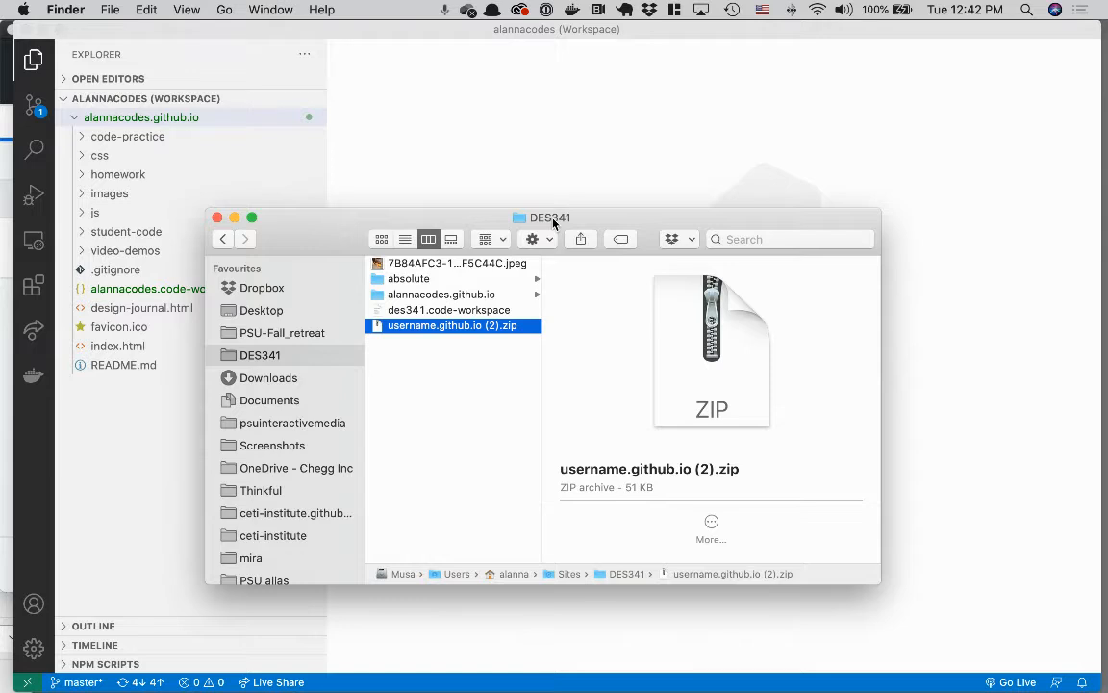
pyautogui.keyDown('super'); pyautogui.click(553, 223); pyautogui.keyUp('super')
pyautogui.click(438, 294)
pyautogui.click(448, 294)
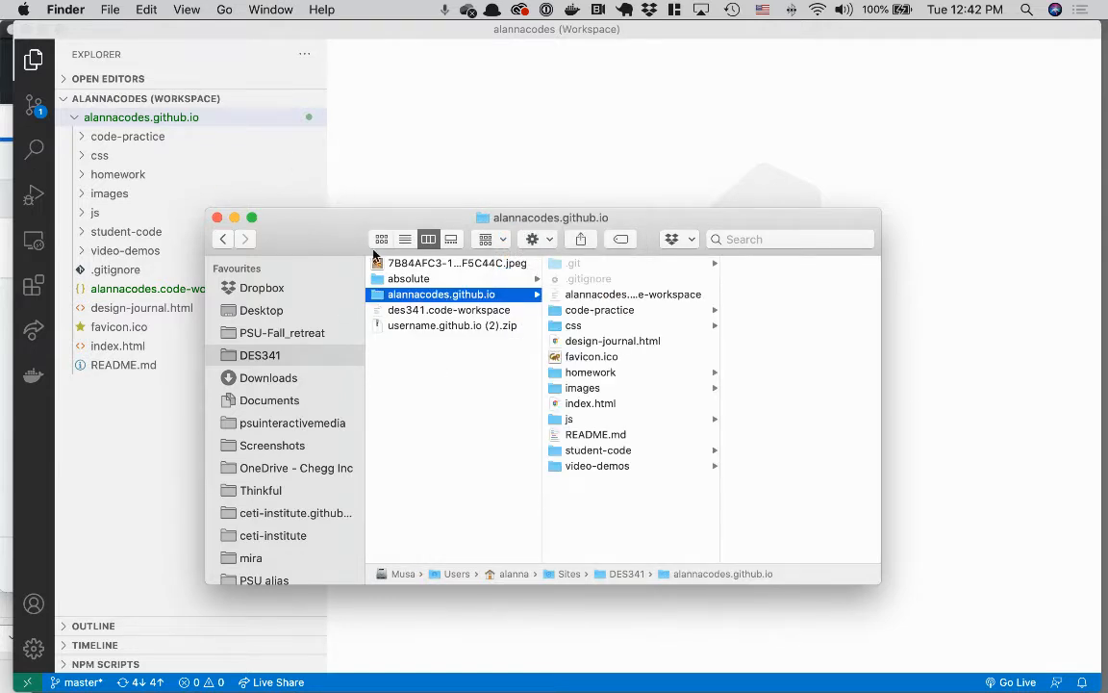
pyautogui.click(426, 384)
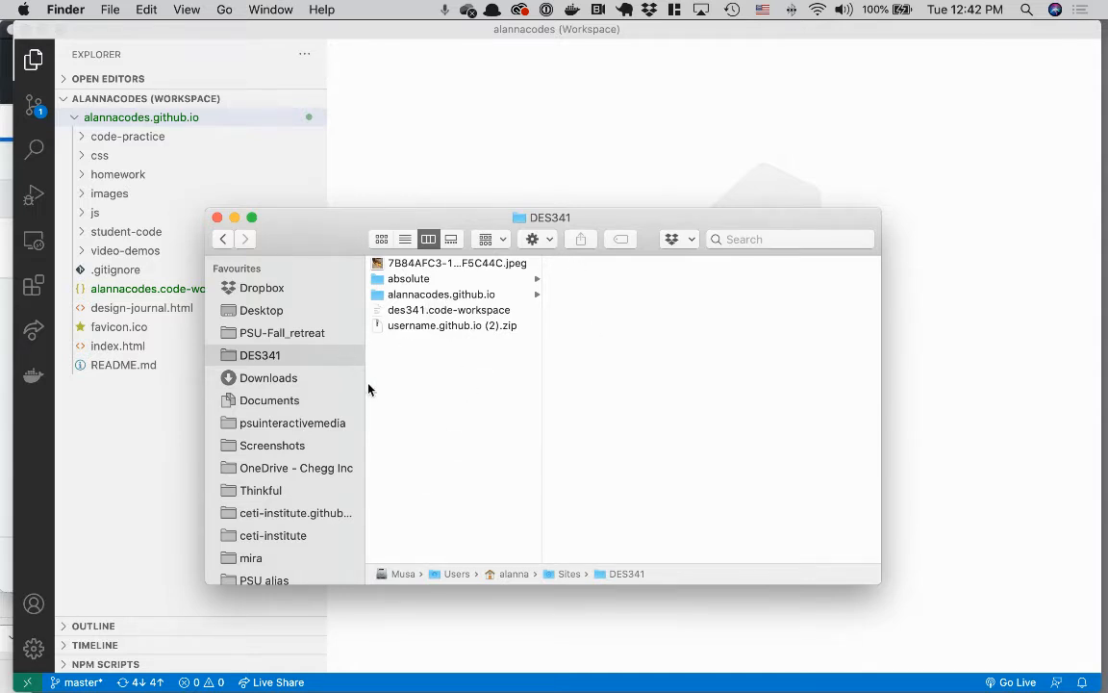
# Create a new folder named portfolio inside DES341, alongside the alannacodes.github.io folder.
pyautogui.rightClick(458, 423)
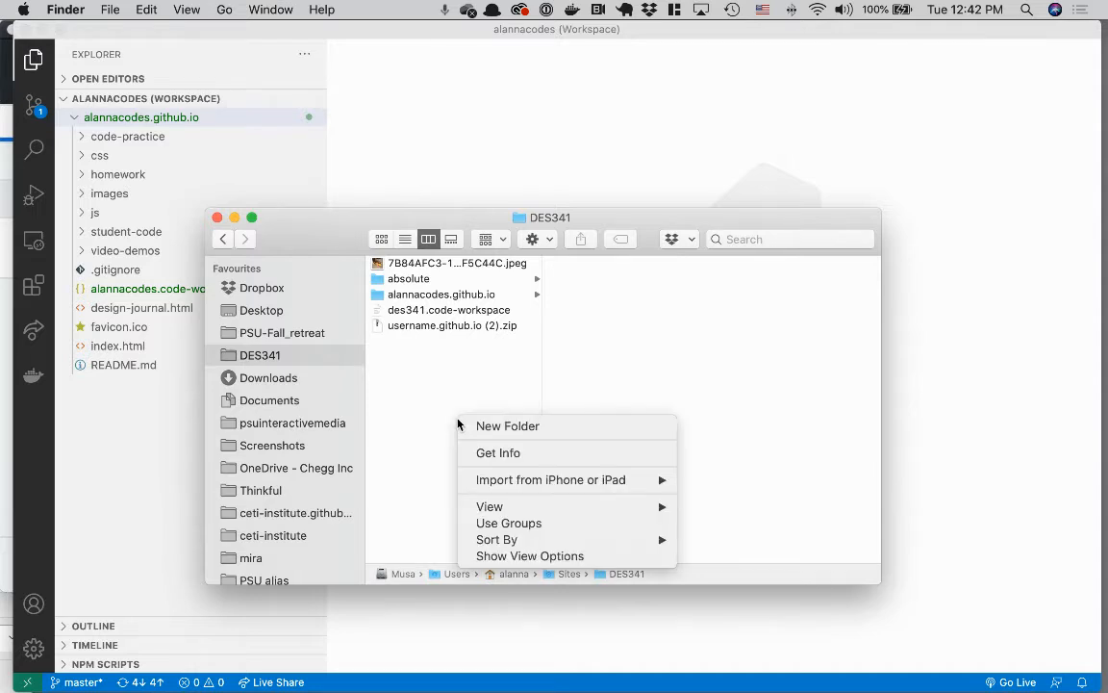
pyautogui.click(491, 426)
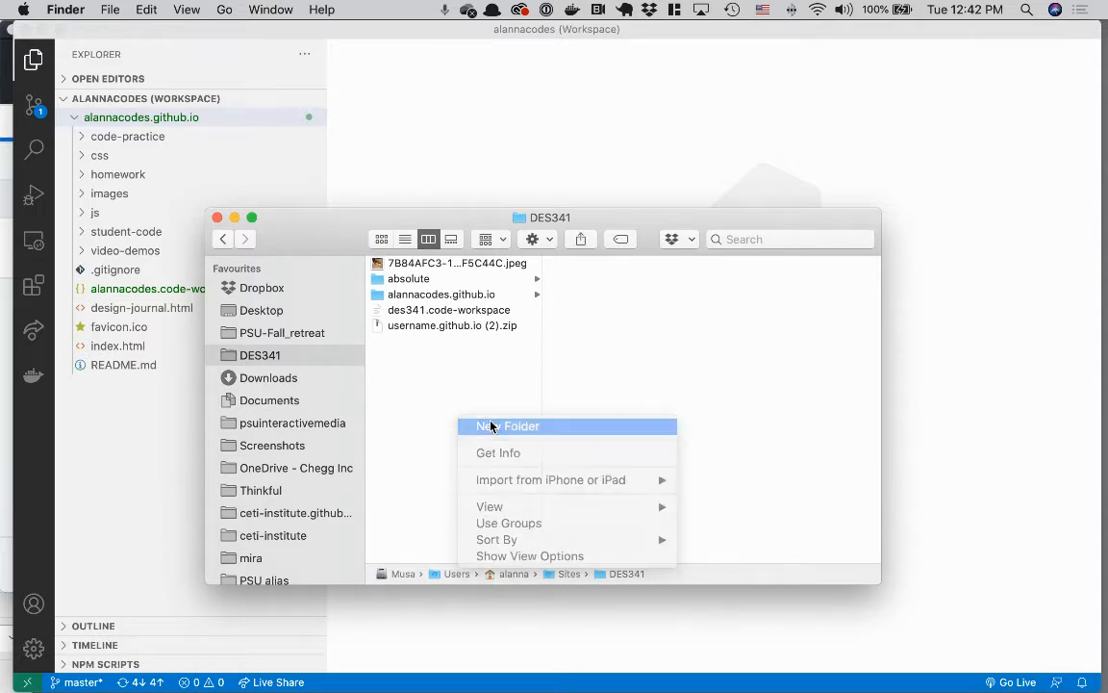
pyautogui.write('portfolio')
pyautogui.press('Return')
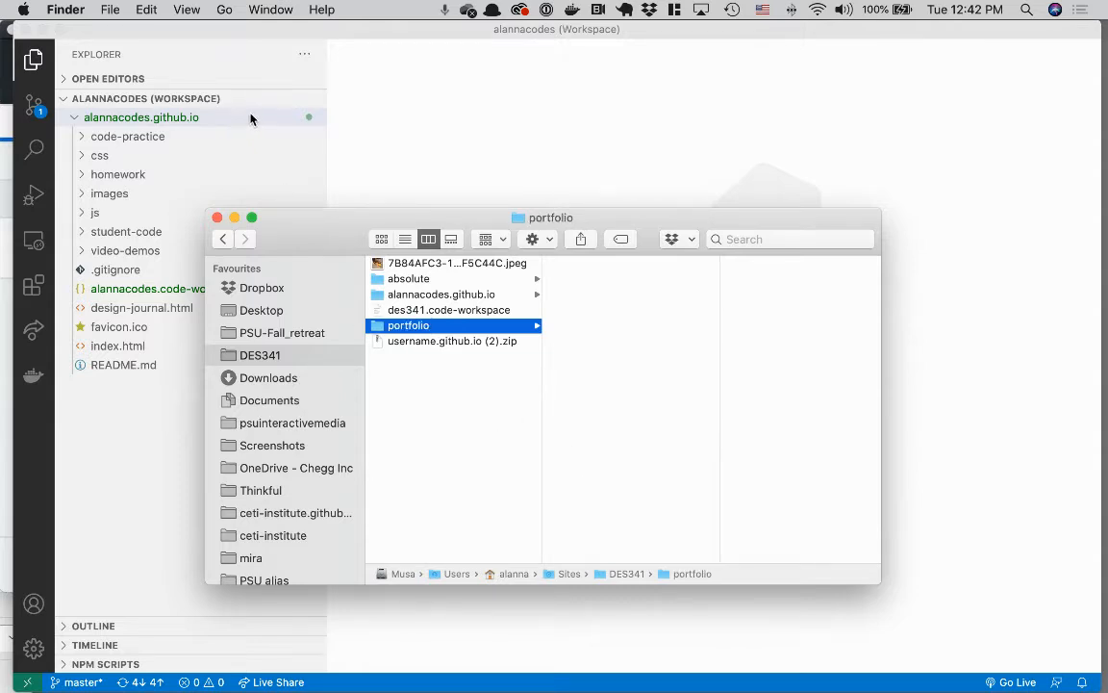
# Switch back to Visual Studio Code and add the portfolio folder from DES341 to the workspace.
pyautogui.click(239, 54)
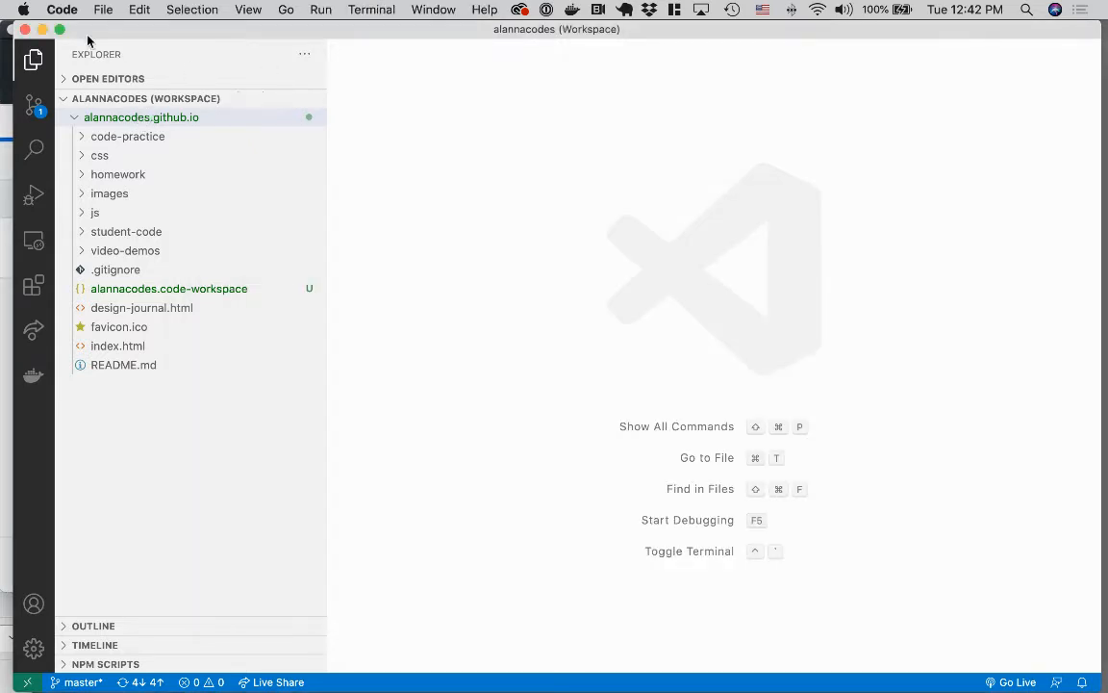
pyautogui.click(104, 9)
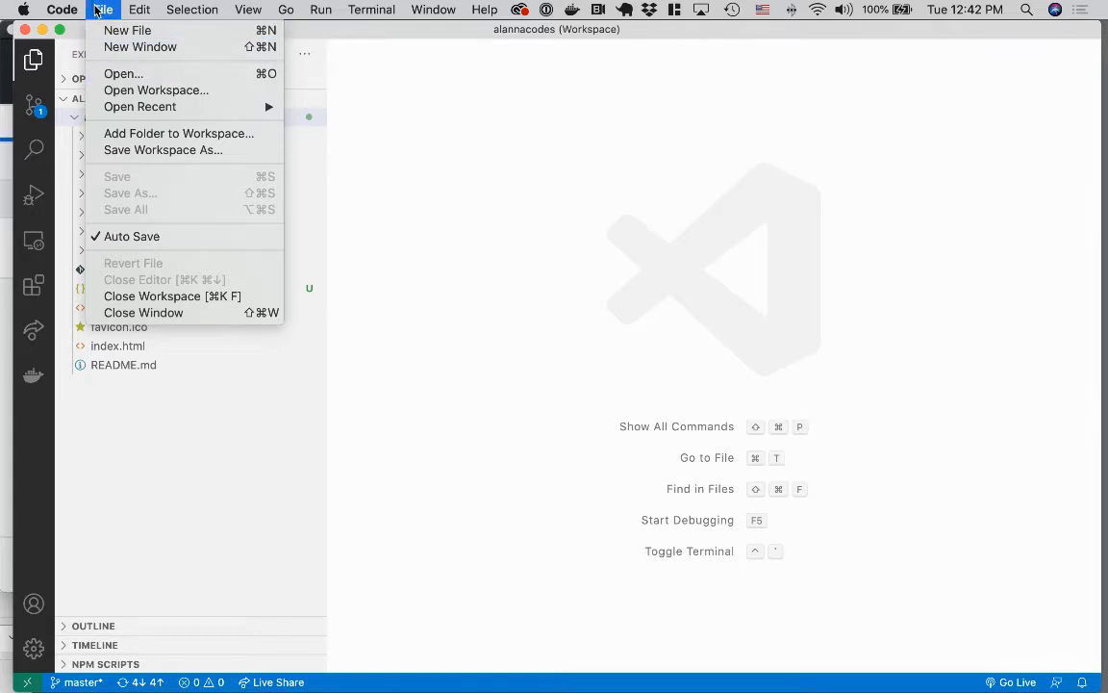
pyautogui.click(186, 132)
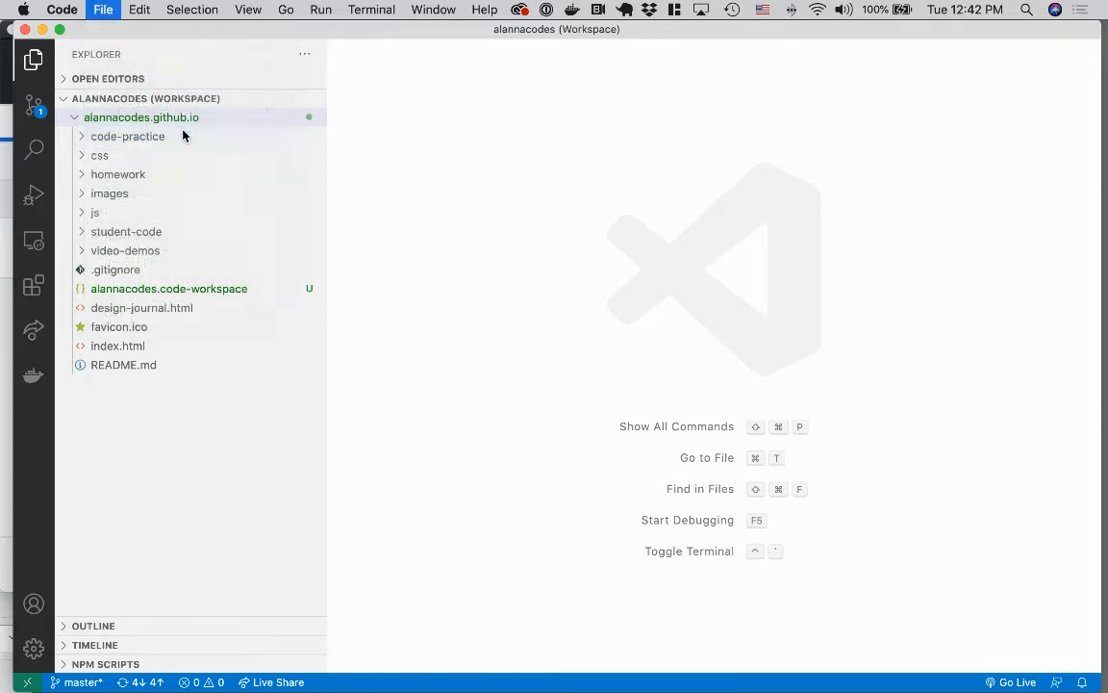
pyautogui.click(272, 158)
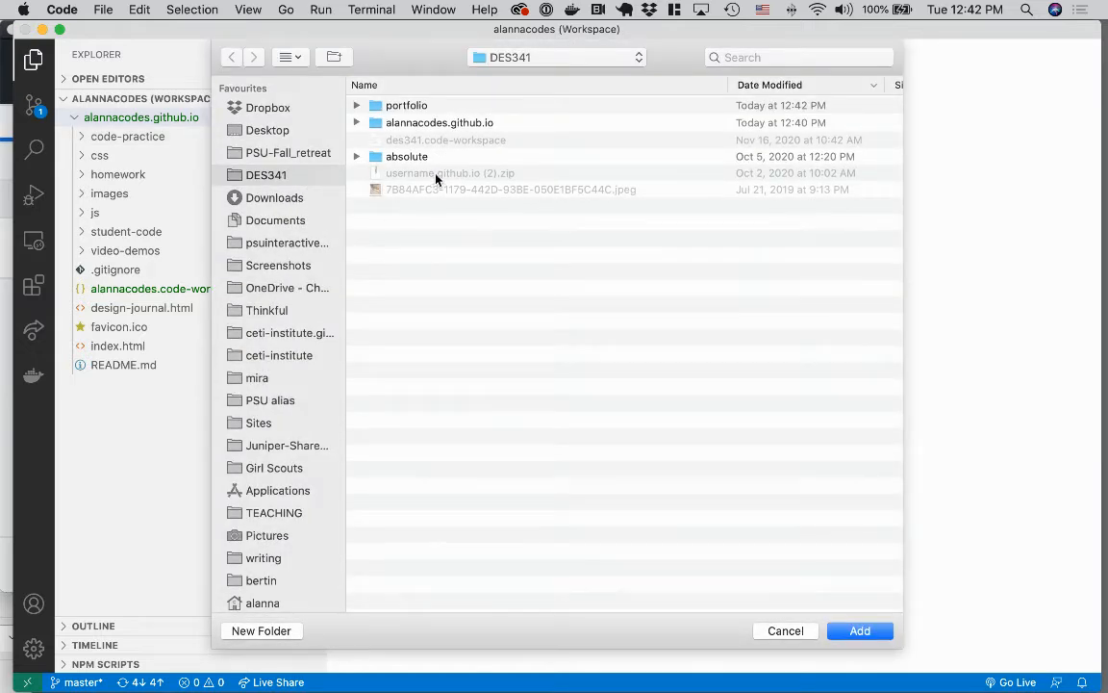
pyautogui.hscroll(1, 481, 116)
pyautogui.click(399, 106)
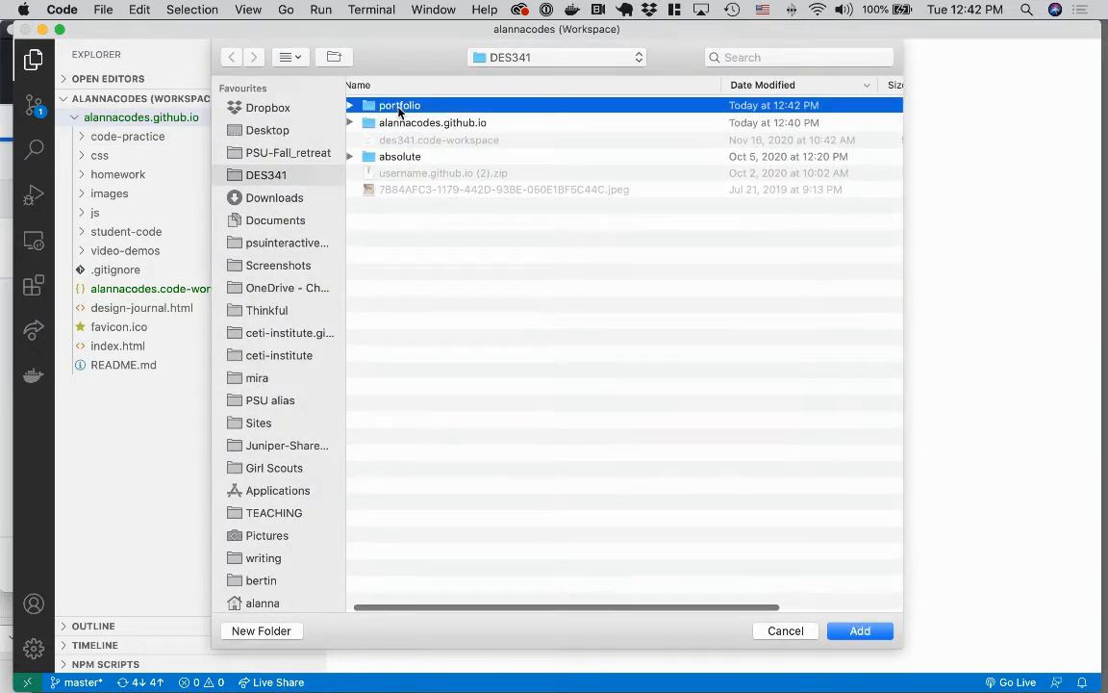
pyautogui.click(860, 631)
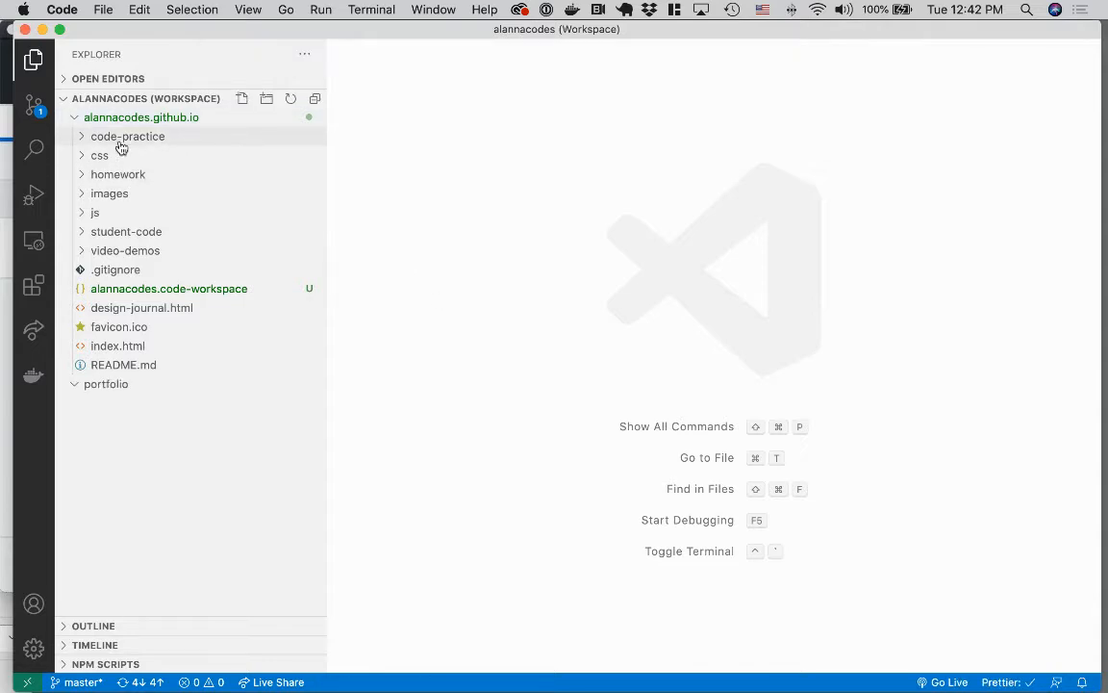
# Collapse the alannacodes.github.io folder and create a file named index.html in the portfolio folder.
pyautogui.click(77, 121)
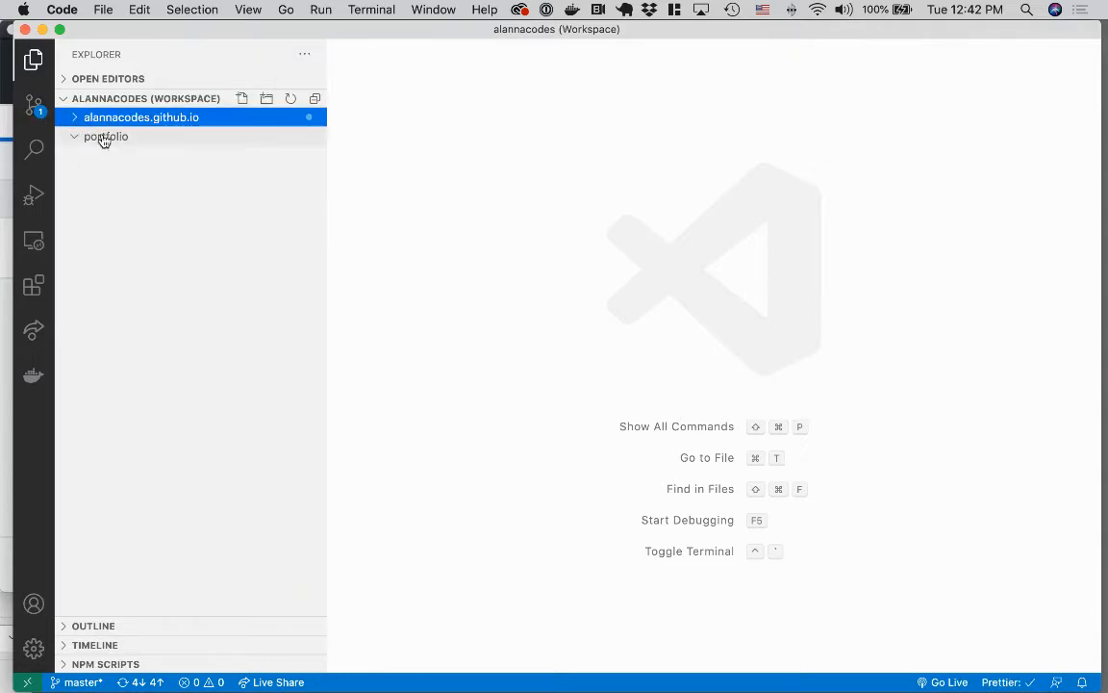
pyautogui.rightClick(103, 139)
pyautogui.click(129, 141)
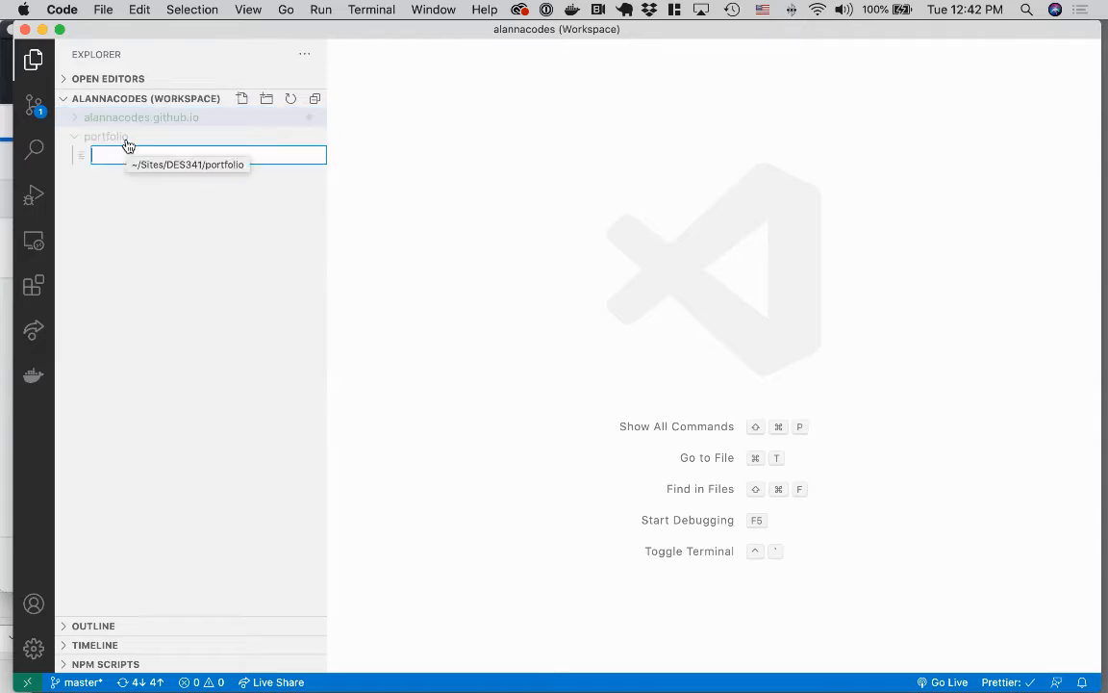
pyautogui.write('index.html')
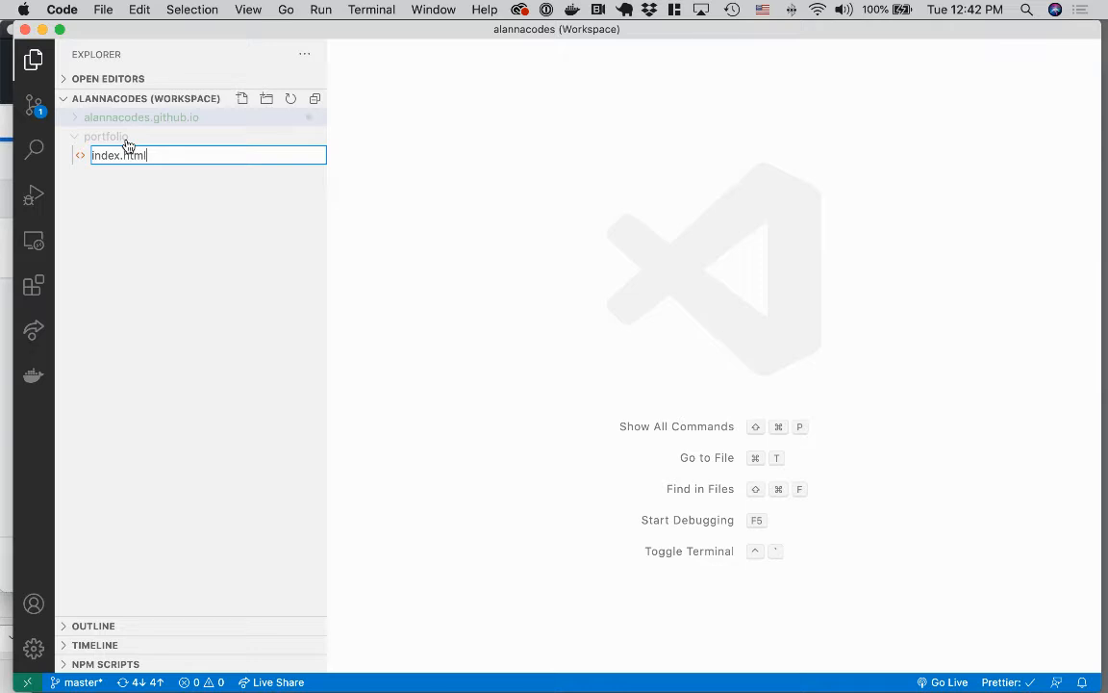
pyautogui.press('Return')
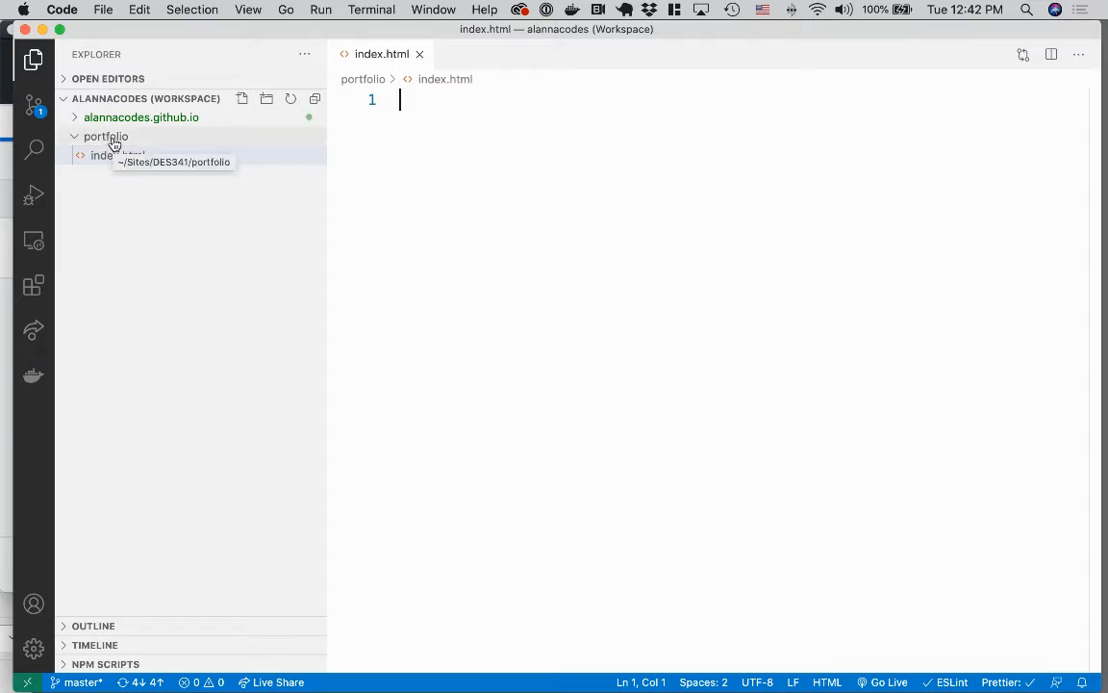
# Create two subfolders named css and js inside the portfolio folder.
pyautogui.rightClick(113, 141)
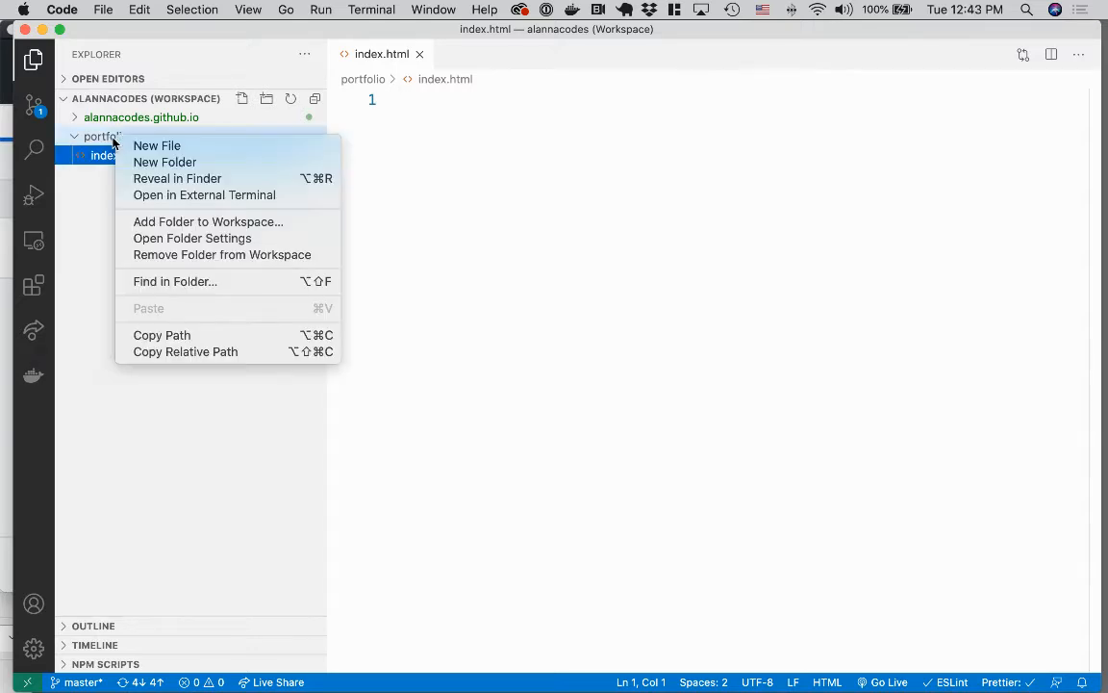
pyautogui.click(152, 164)
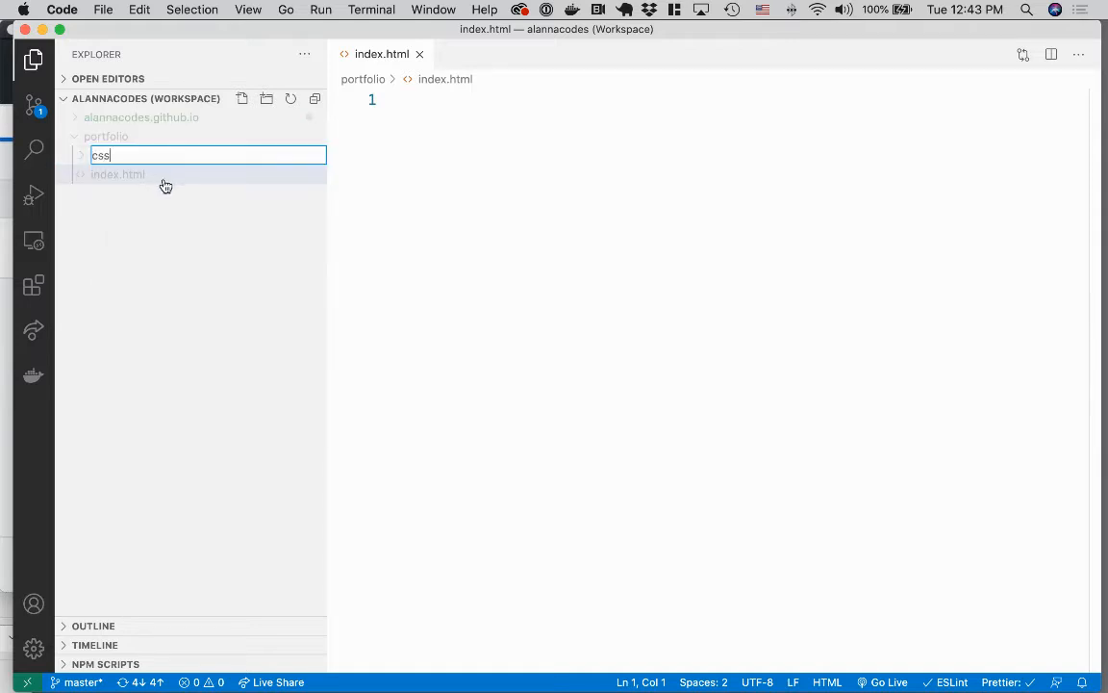
pyautogui.press('Return')
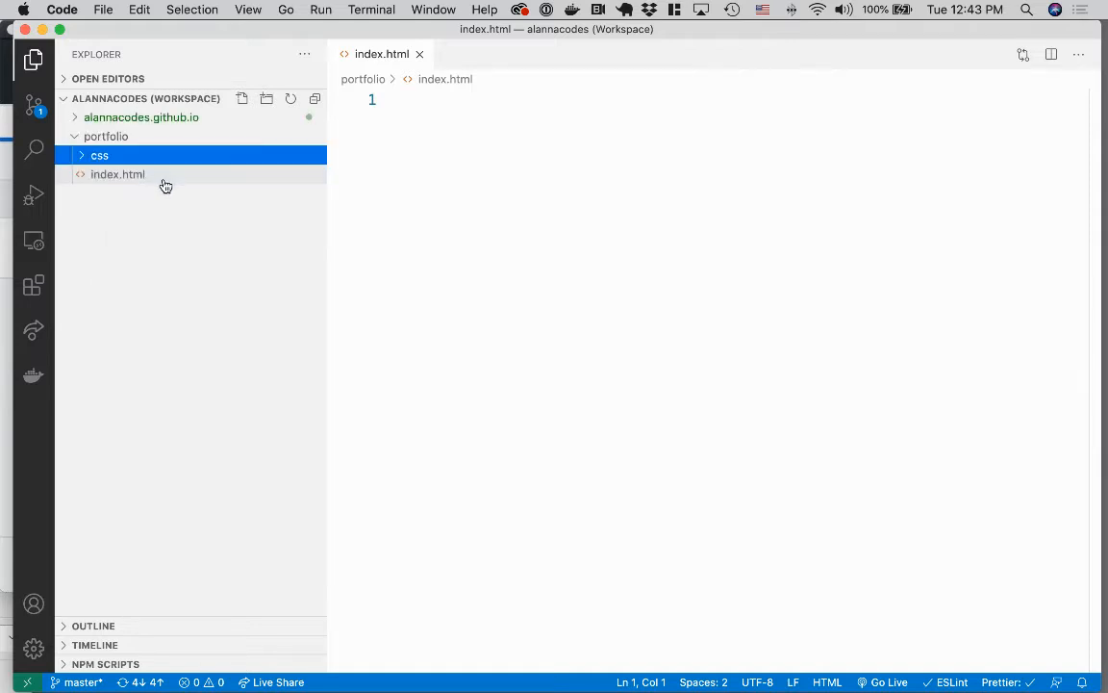
pyautogui.rightClick(114, 140)
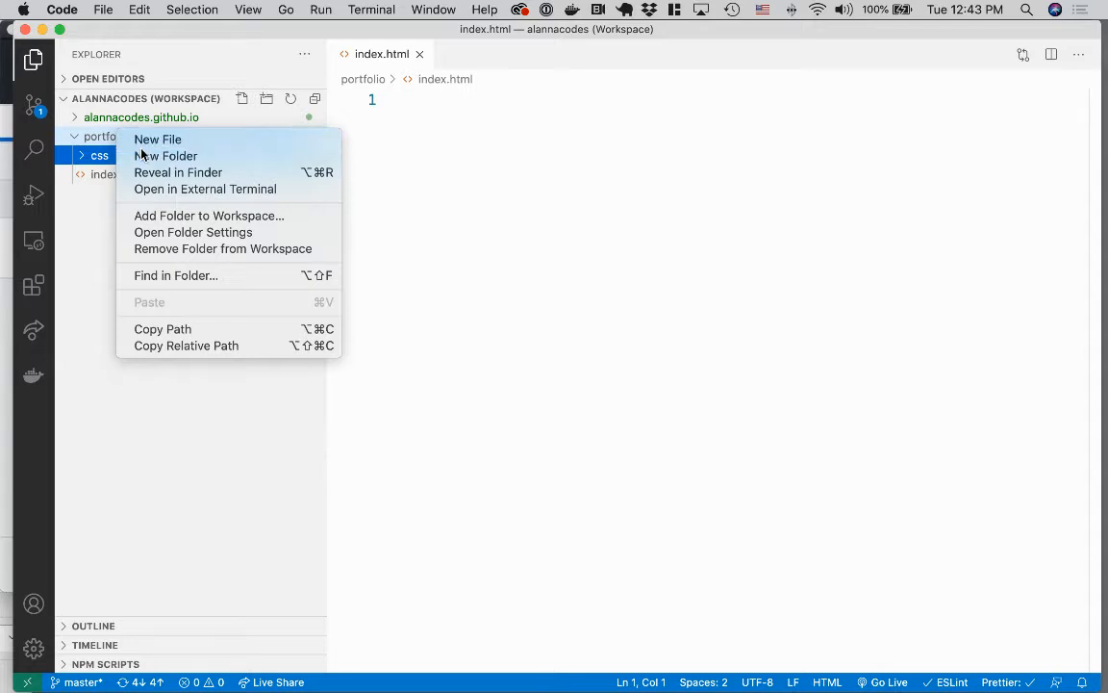
pyautogui.click(142, 154)
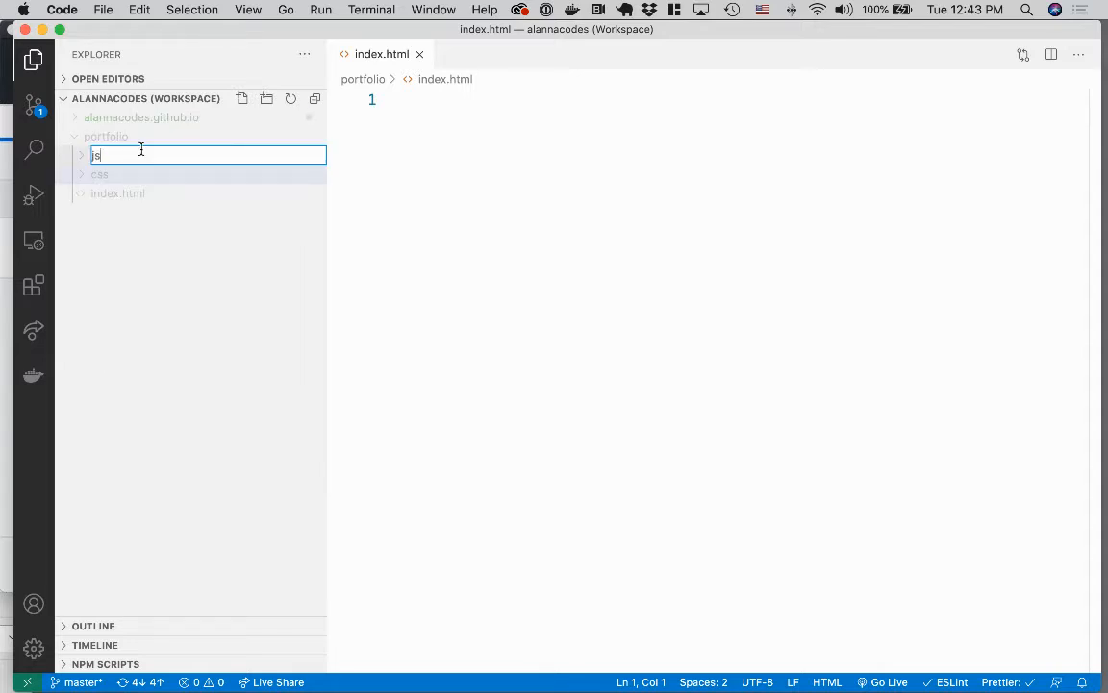
pyautogui.write('js')
pyautogui.press('Return')
# Create a stylesheet file named style.css inside the portfolio's css folder.
pyautogui.rightClick(101, 157)
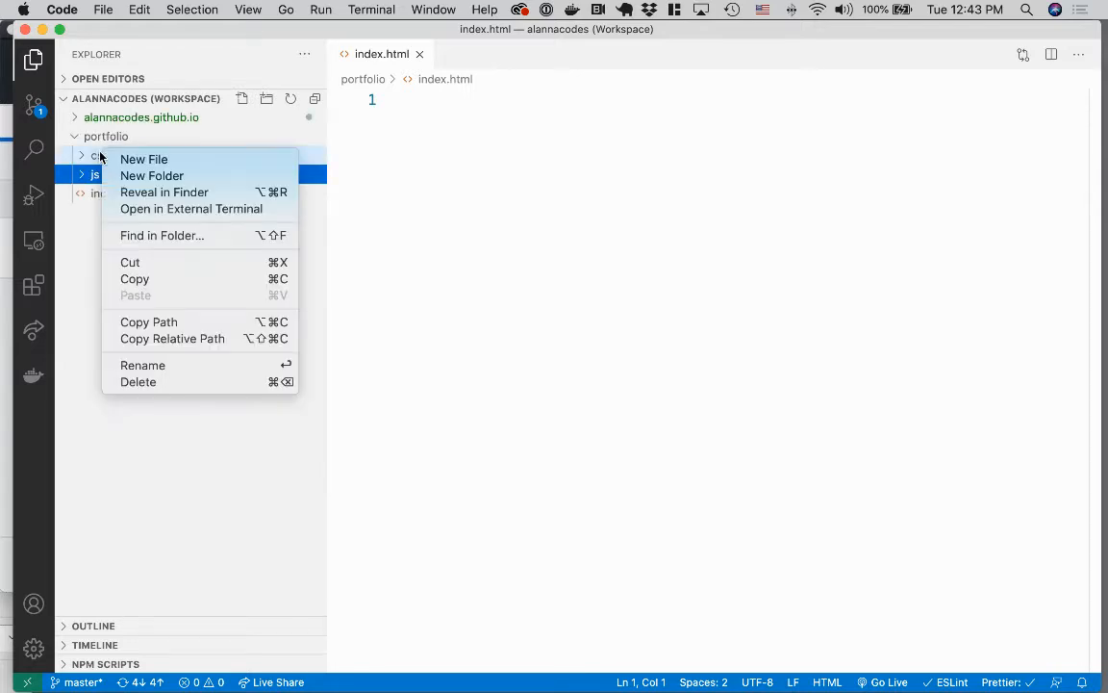
pyautogui.click(141, 160)
pyautogui.write('style.css')
pyautogui.press('Return')
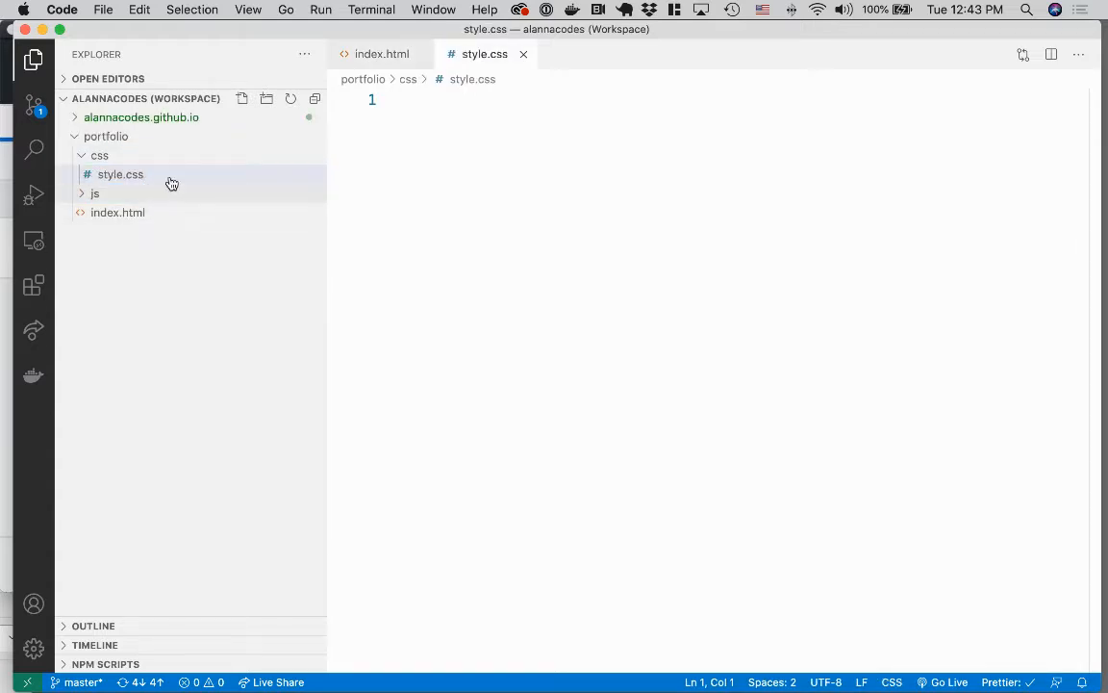
# Create a JavaScript file named script.js inside the portfolio's js folder.
pyautogui.rightClick(96, 182)
pyautogui.click(122, 196)
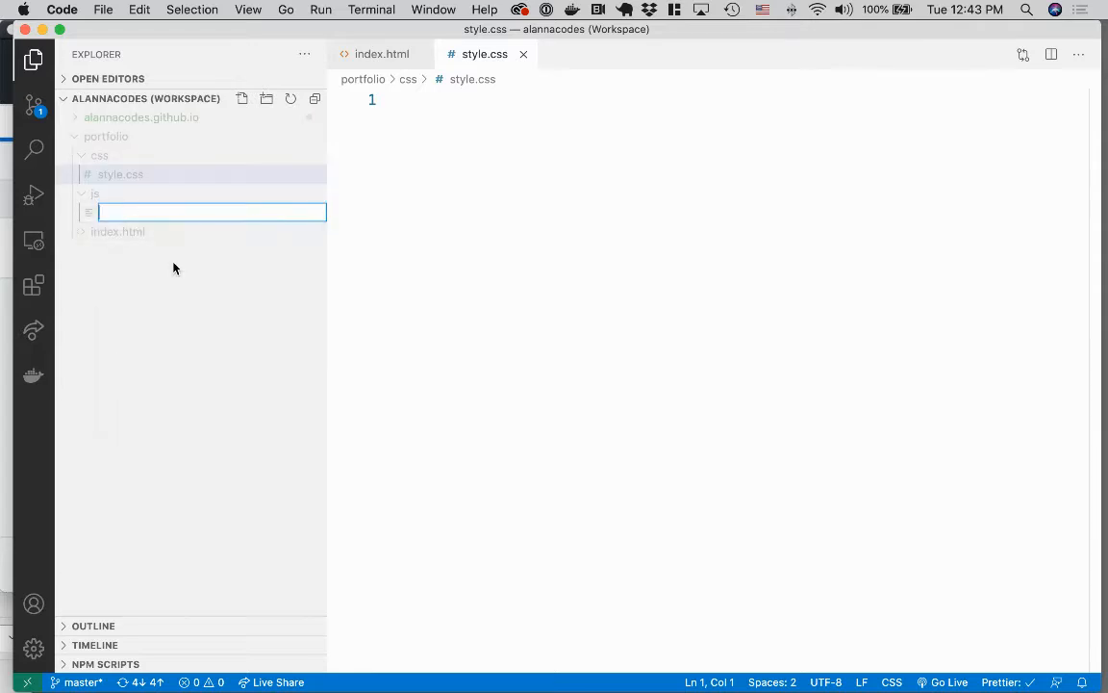
pyautogui.write('script.js')
pyautogui.press('Return')
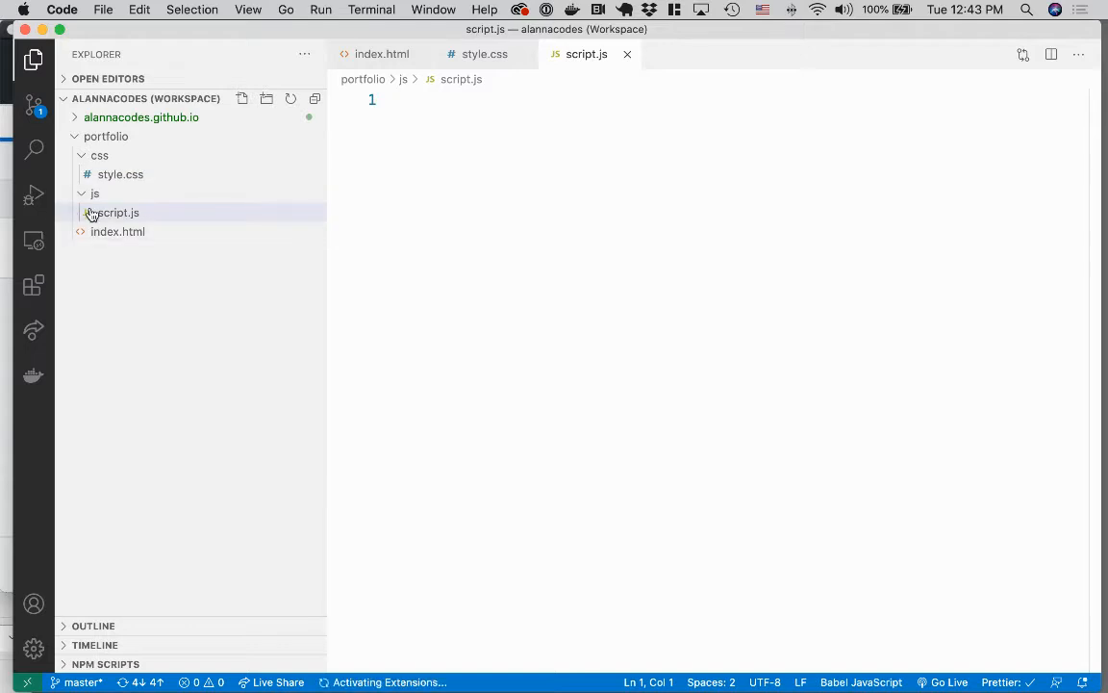
# Add the comment "// this is my code" on the first line of script.js.
pyautogui.click(123, 214)
pyautogui.click(557, 244)
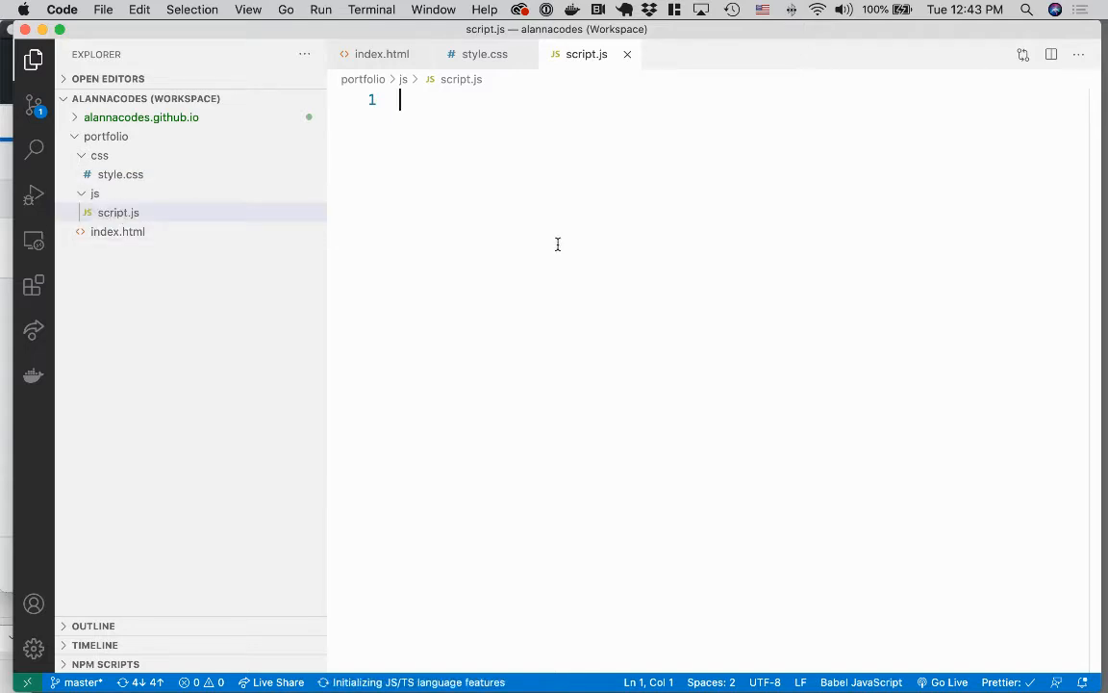
pyautogui.write('// ')
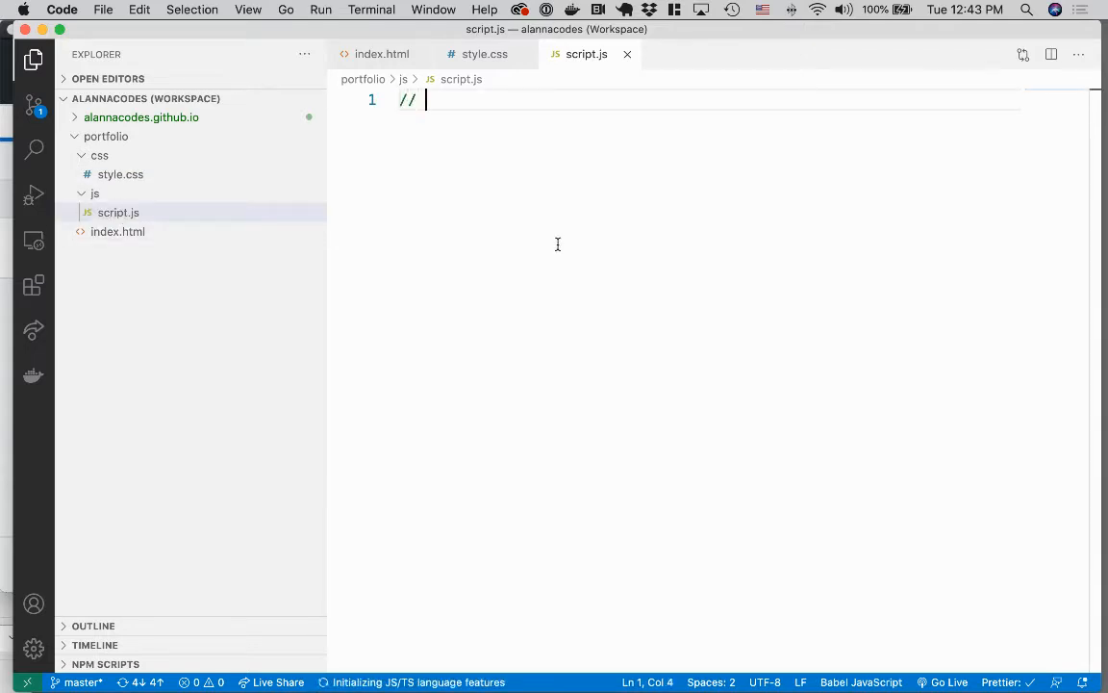
pyautogui.write('this is my code')
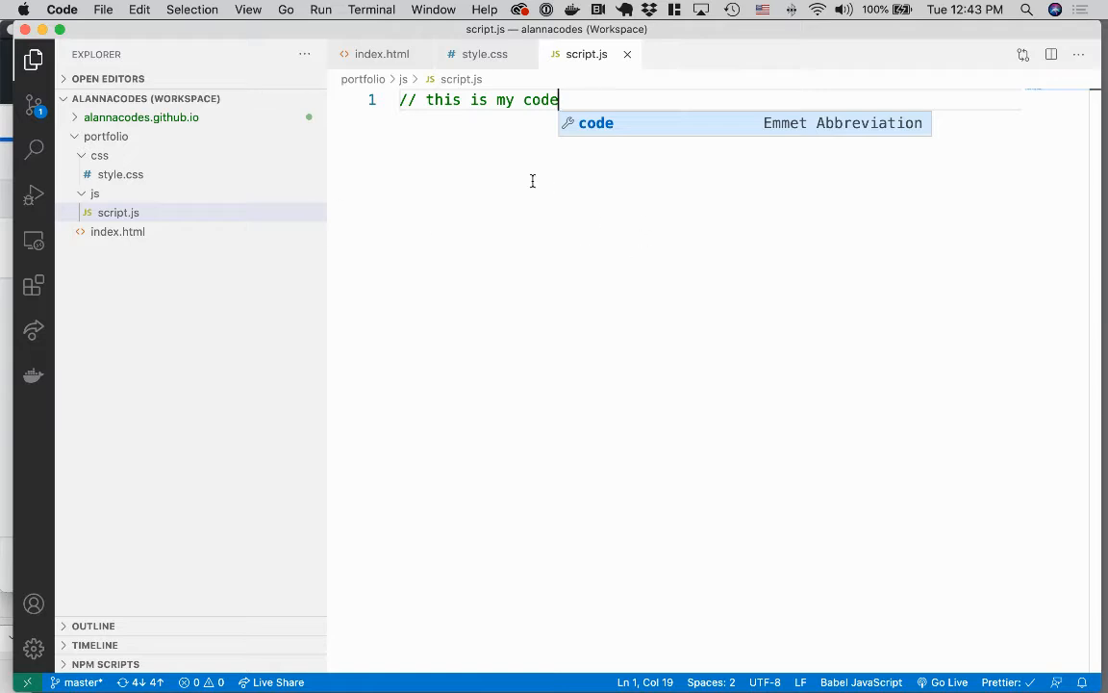
pyautogui.click(406, 100)
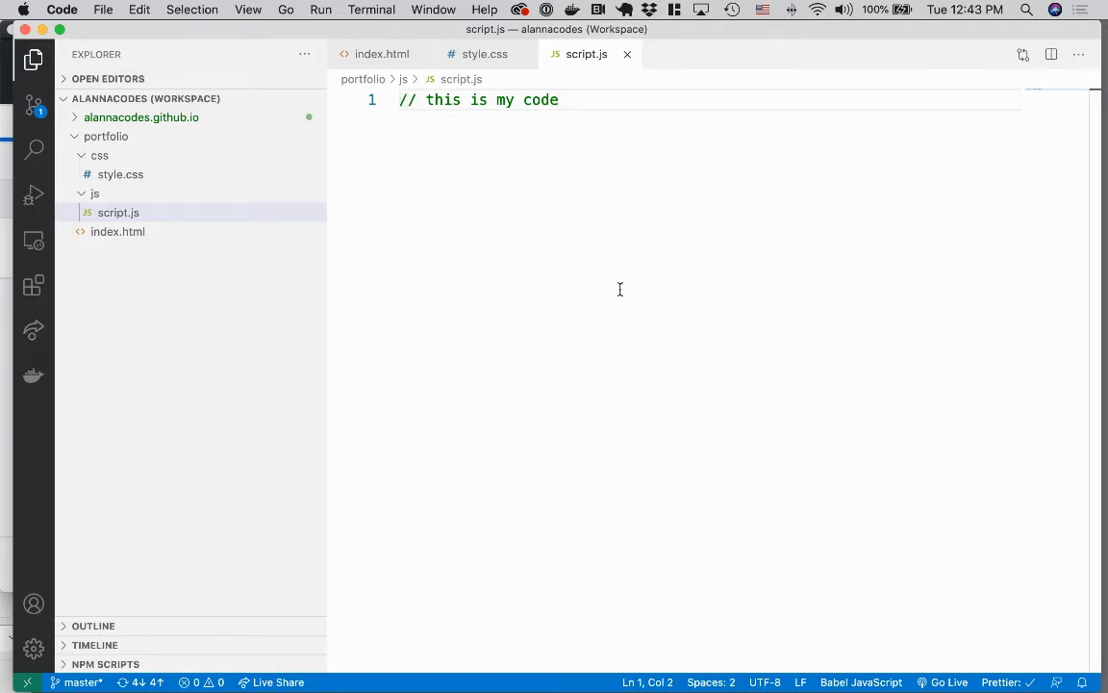
pyautogui.press('super+Tab')
pyautogui.press('super+Tab')
pyautogui.press('super+Tab')
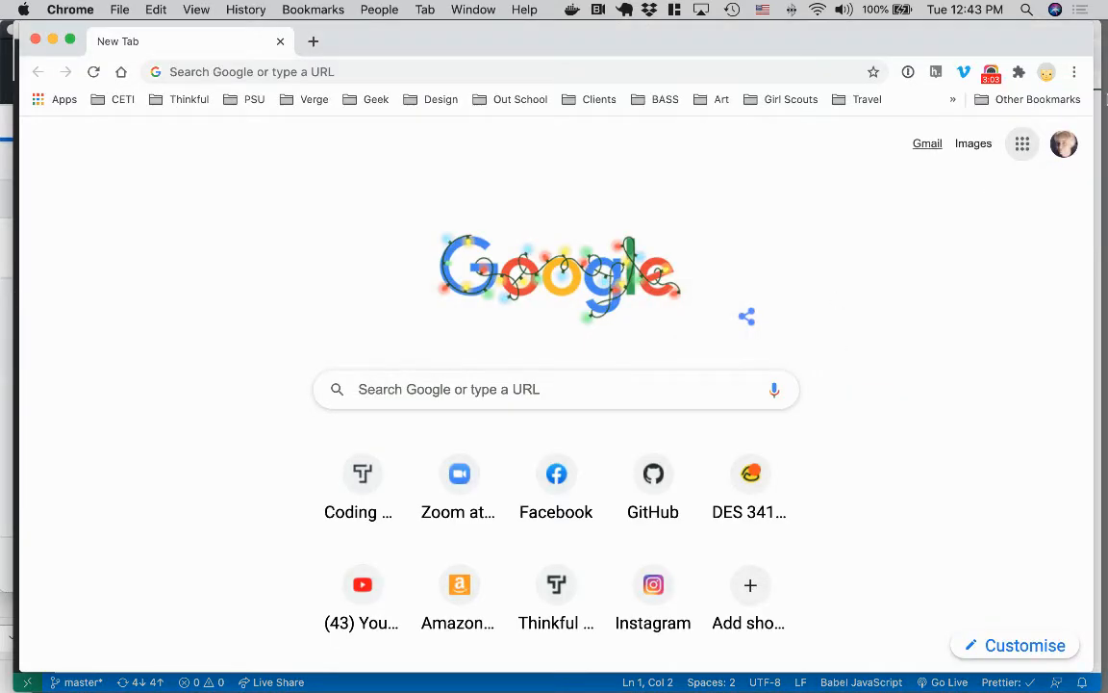
pyautogui.click(991, 73)
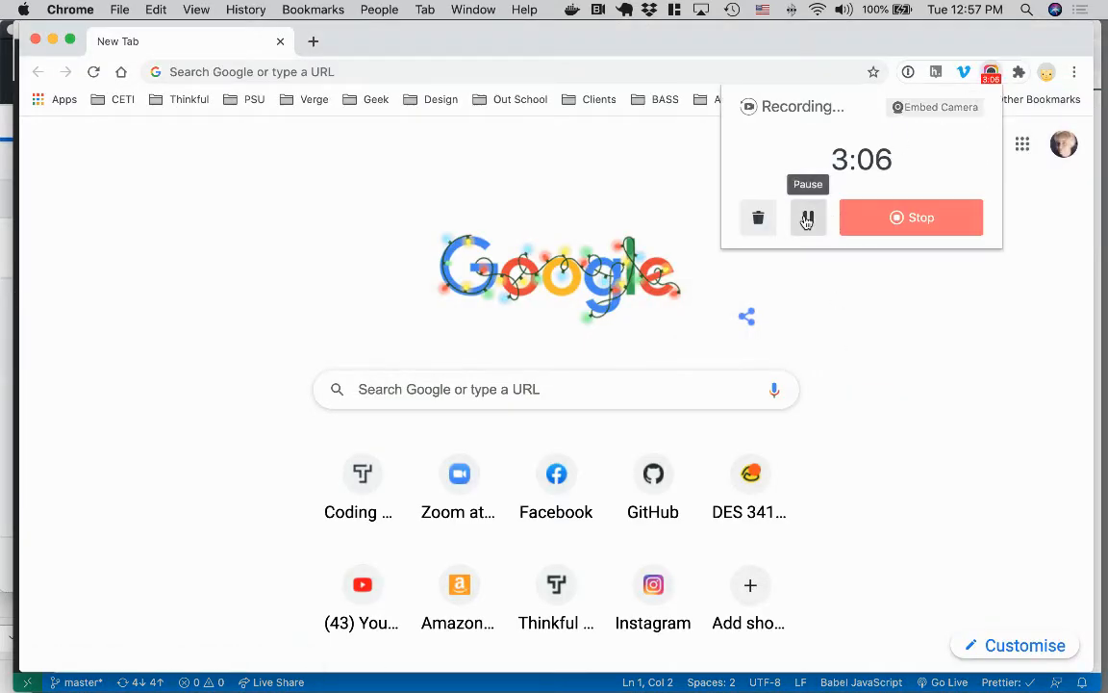
pyautogui.press('super+Tab')
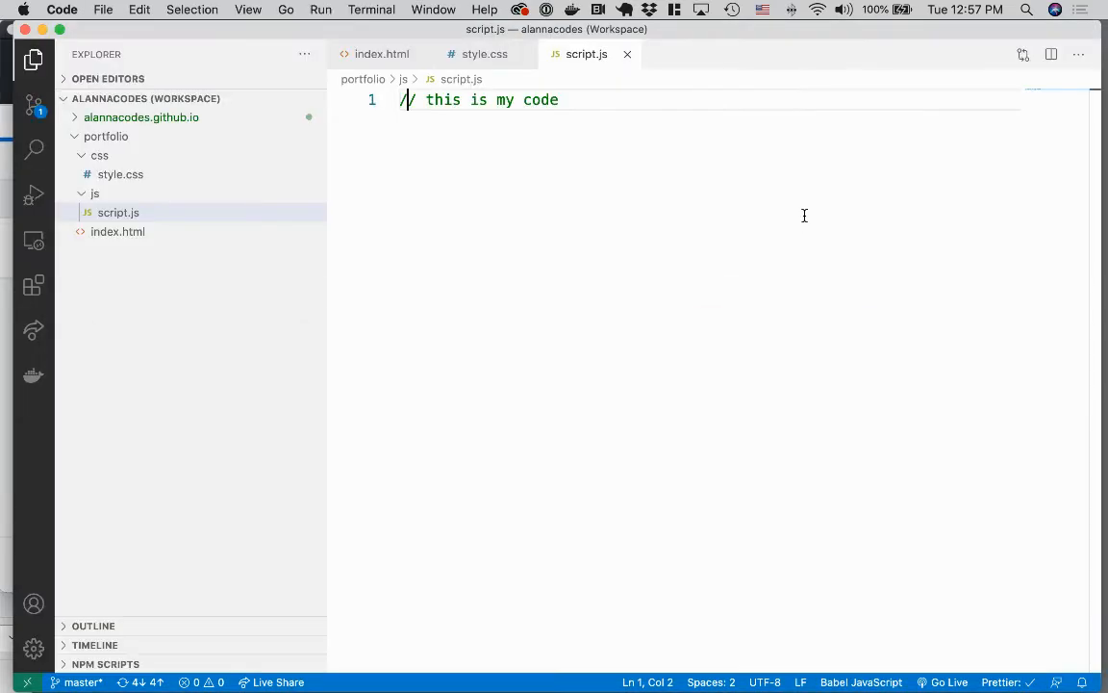
pyautogui.click(523, 168)
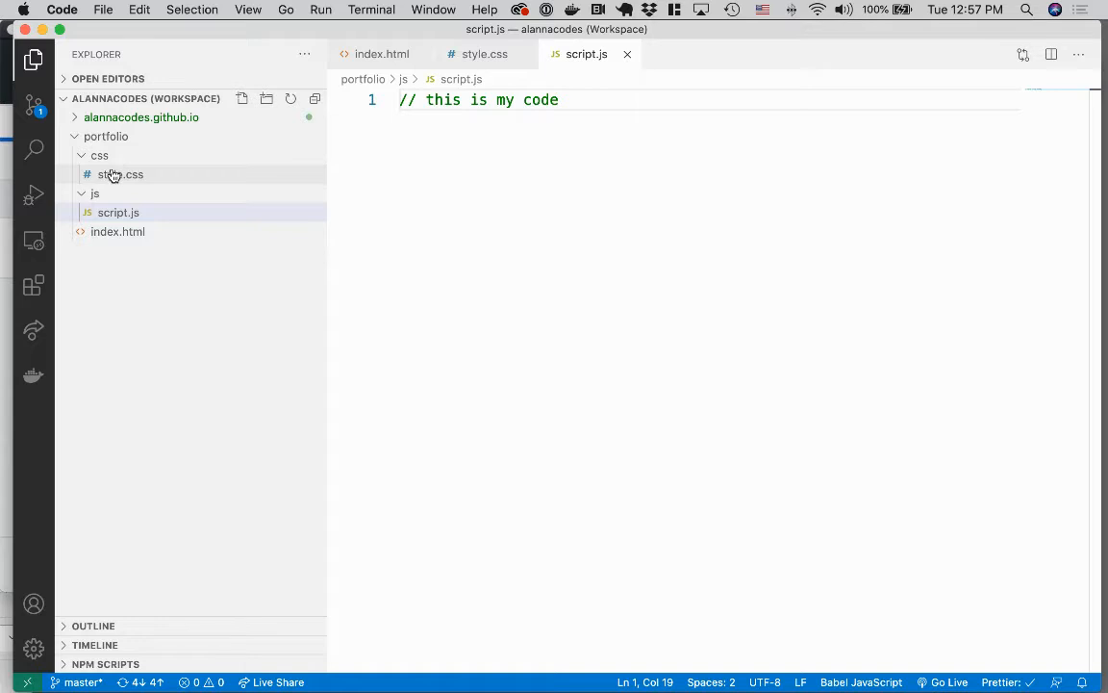
# Generate the standard HTML5 boilerplate in the empty index.html using the Emmet "!" abbreviation.
pyautogui.click(120, 234)
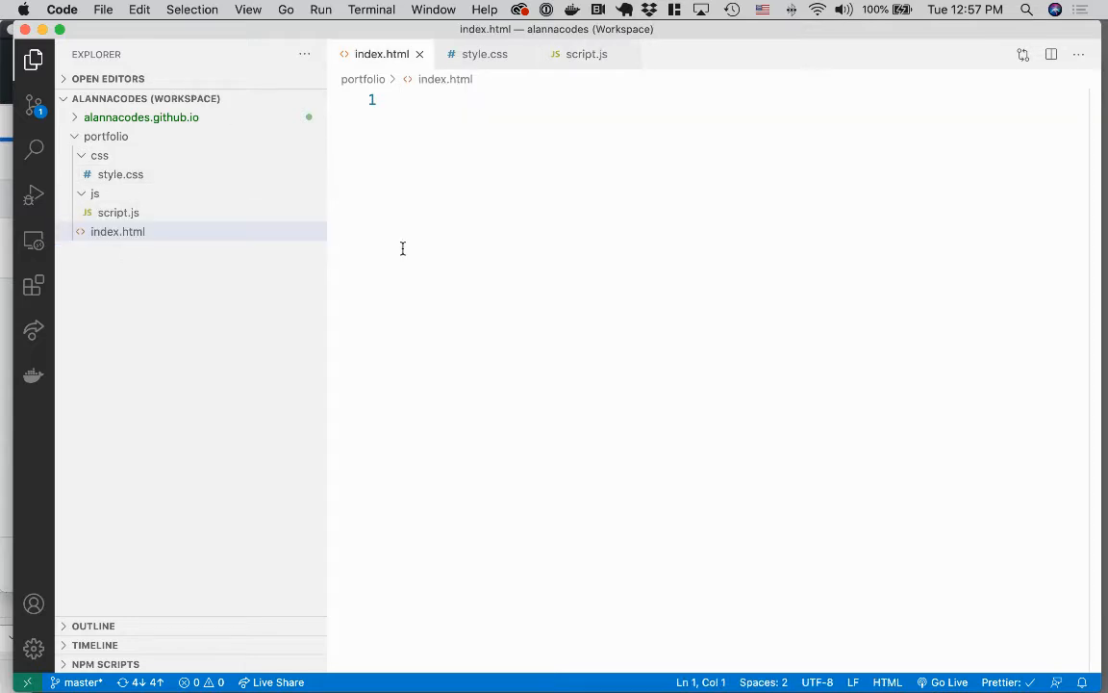
pyautogui.write('!')
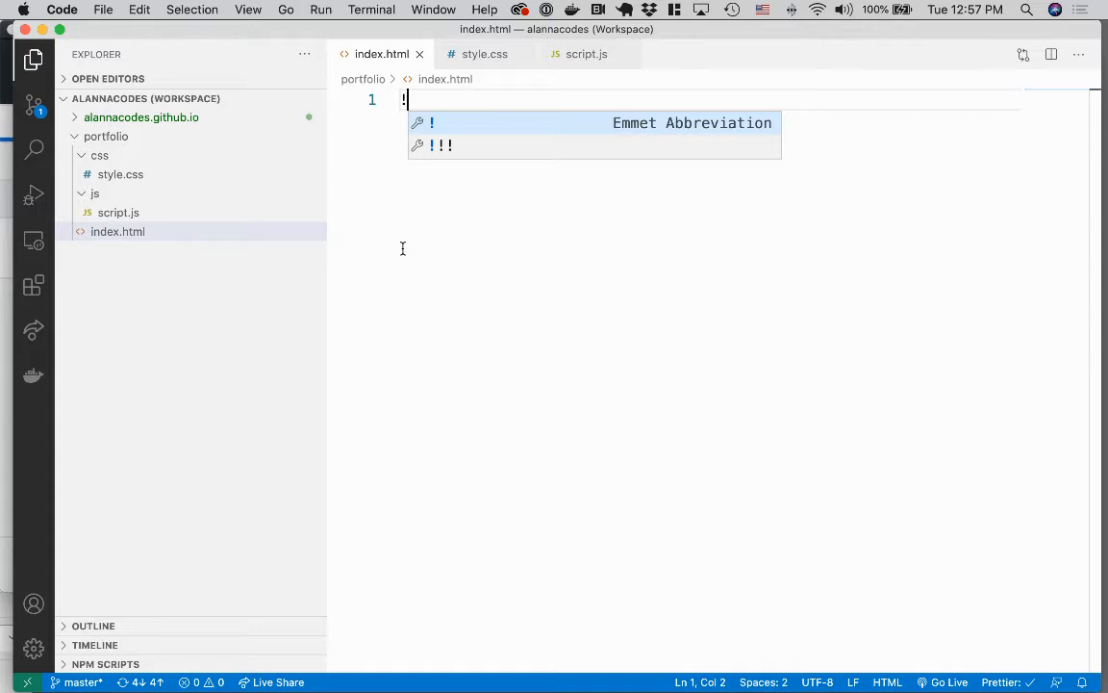
pyautogui.press('Tab')
pyautogui.press('Tab')
# Replace the placeholder page title in index.html with the site owner's full name followed by "Portfolio".
pyautogui.click(515, 234)
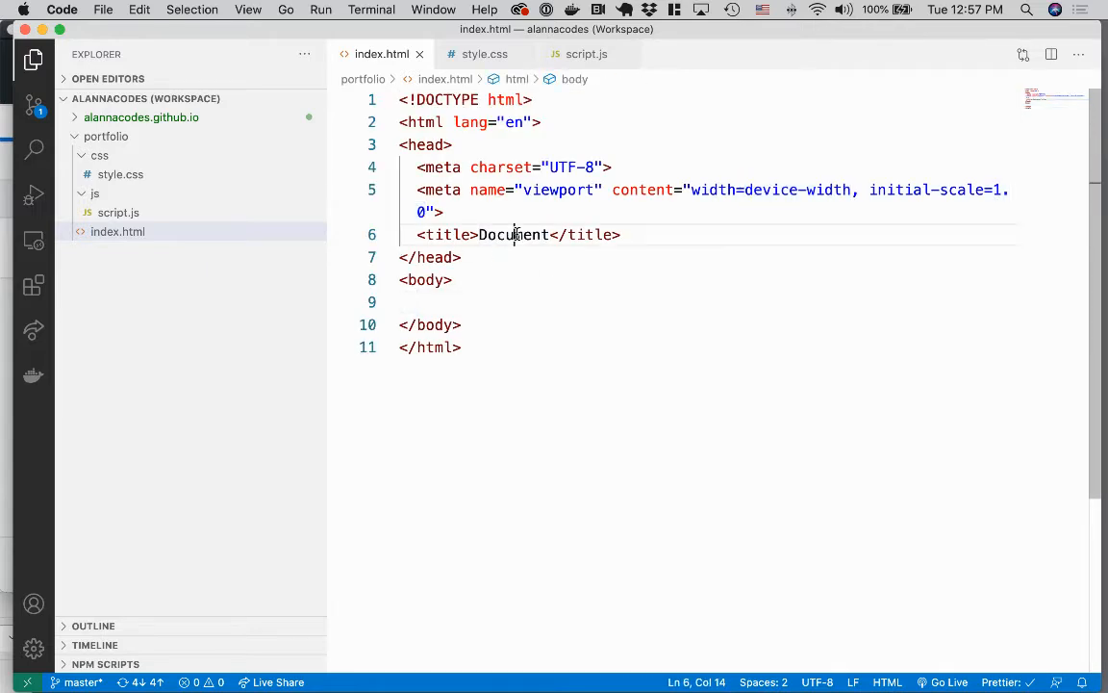
pyautogui.doubleClick(515, 234)
pyautogui.write('Alanna Risse Portland')
pyautogui.press('BackSpace')
pyautogui.press('BackSpace')
pyautogui.press('BackSpace')
pyautogui.press('BackSpace')
pyautogui.press('BackSpace')
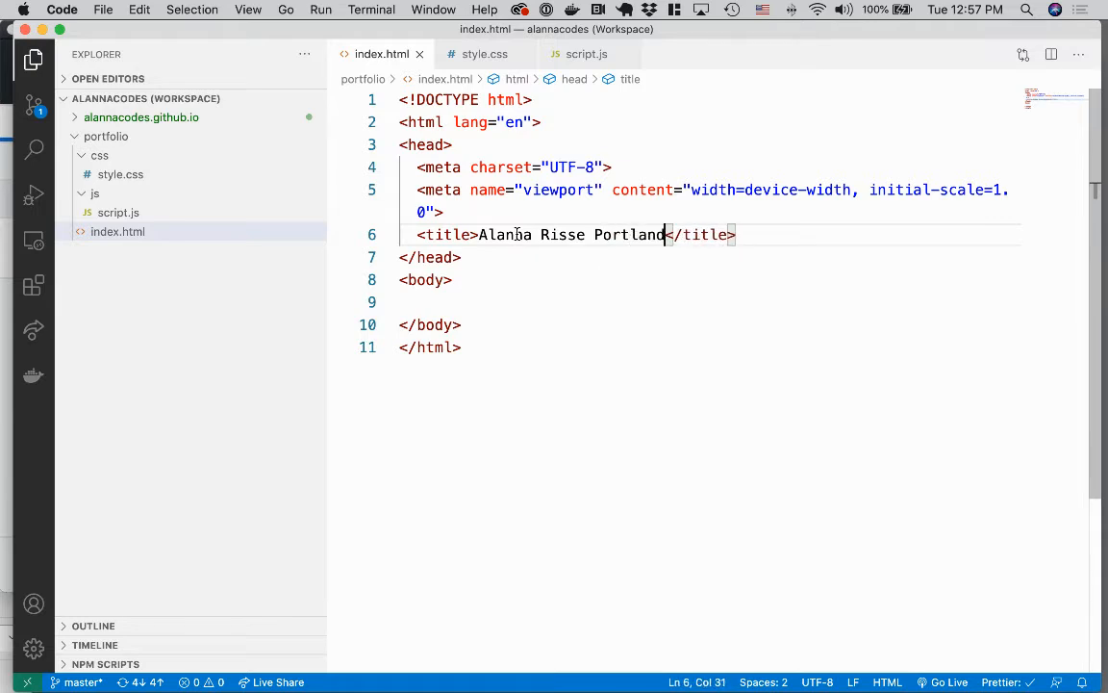
pyautogui.write('folio')
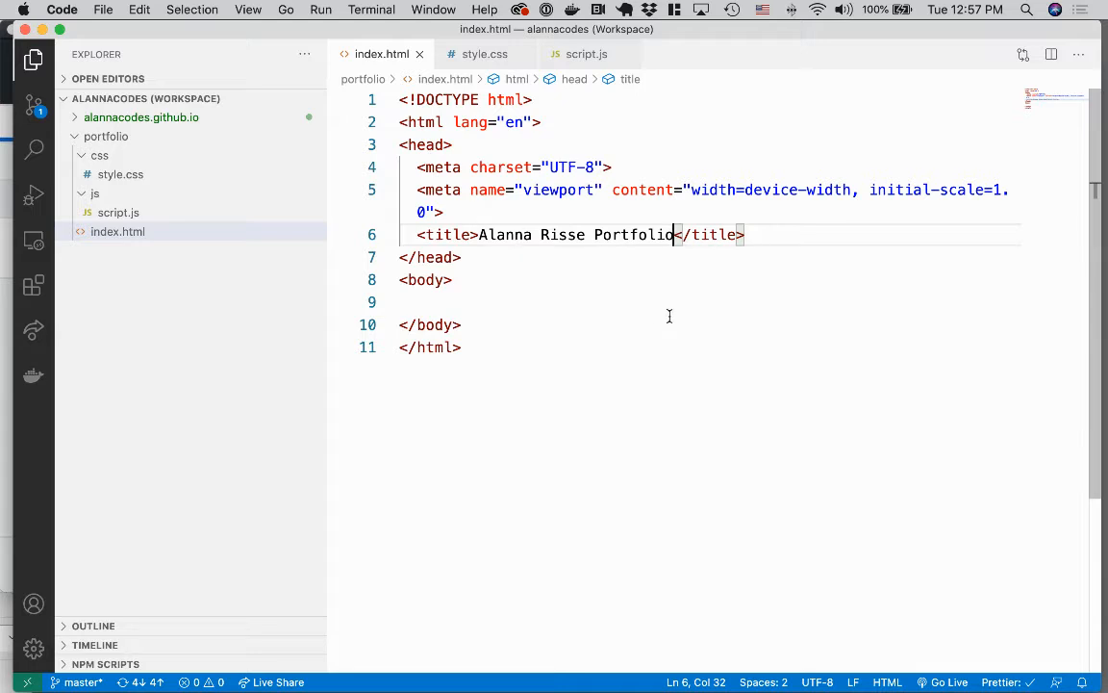
pyautogui.click(670, 318)
pyautogui.click(498, 277)
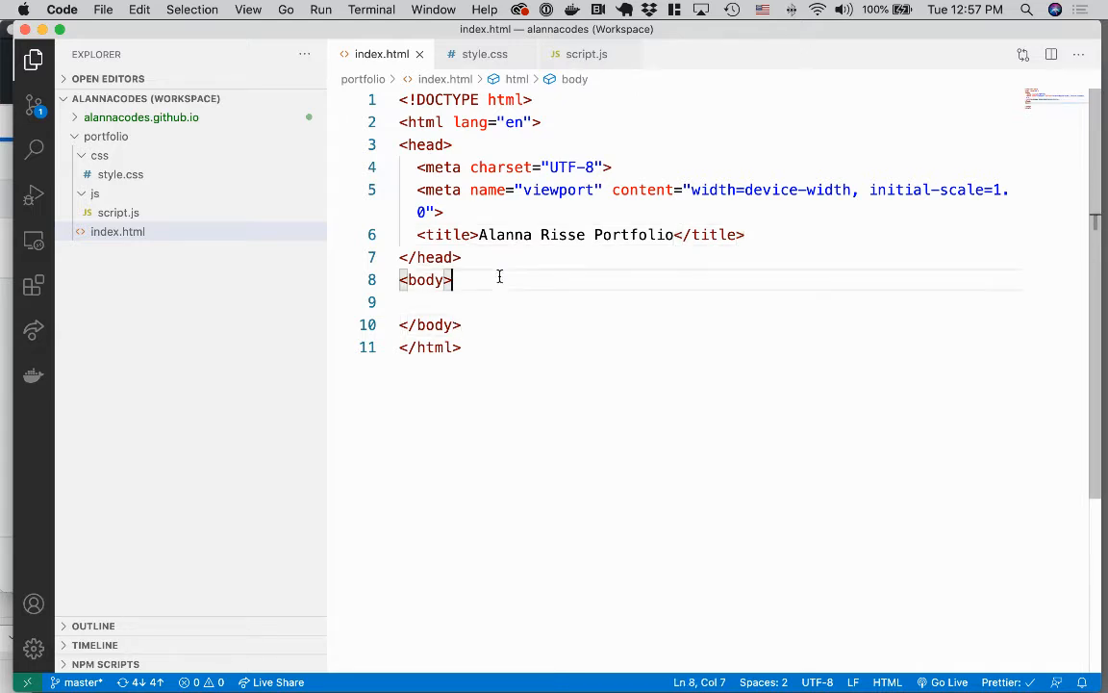
# Add a stylesheet link element below the title in the head, with its href set to css/style.css.
pyautogui.click(801, 235)
pyautogui.press('Return')
pyautogui.write('i')
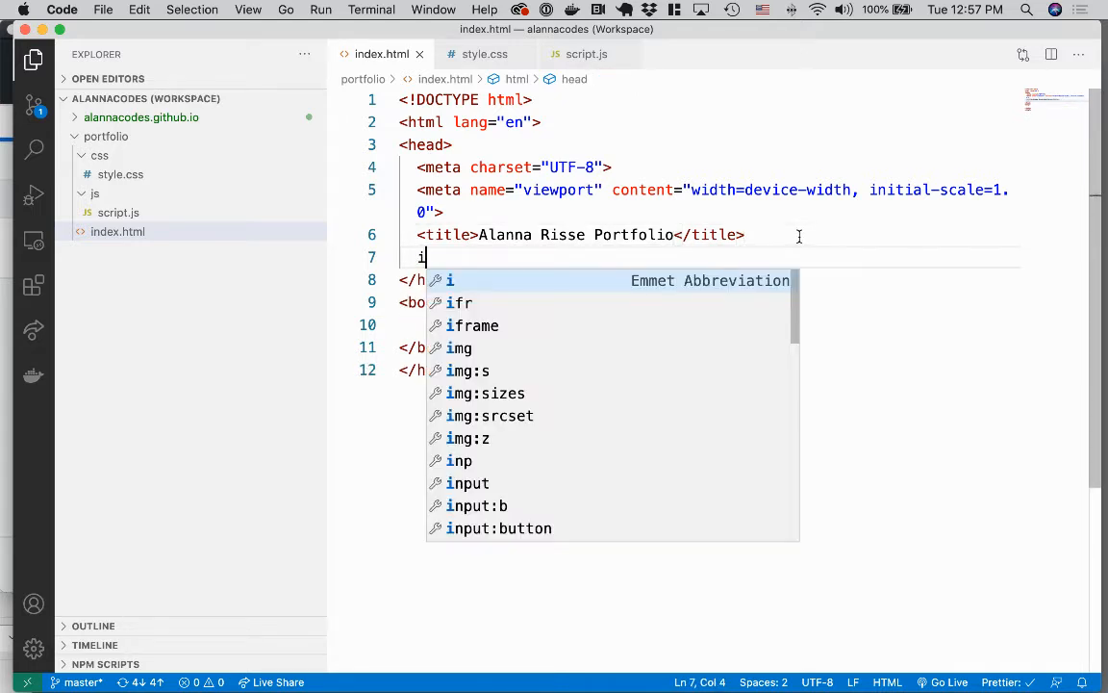
pyautogui.press('BackSpace')
pyautogui.write('link')
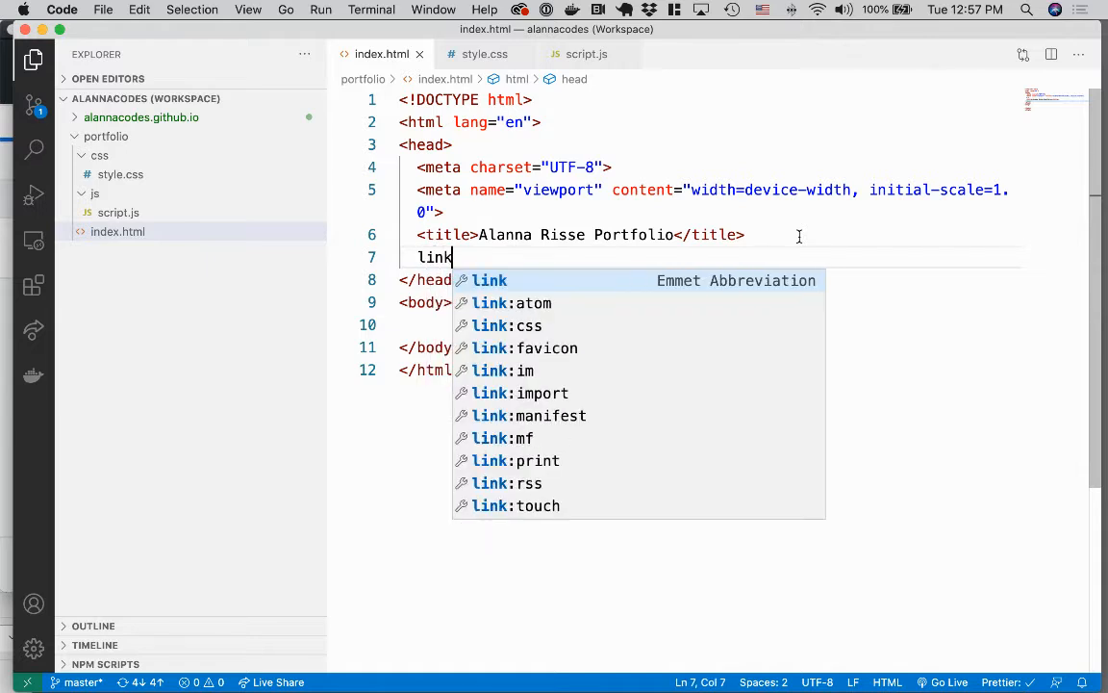
pyautogui.press('Return')
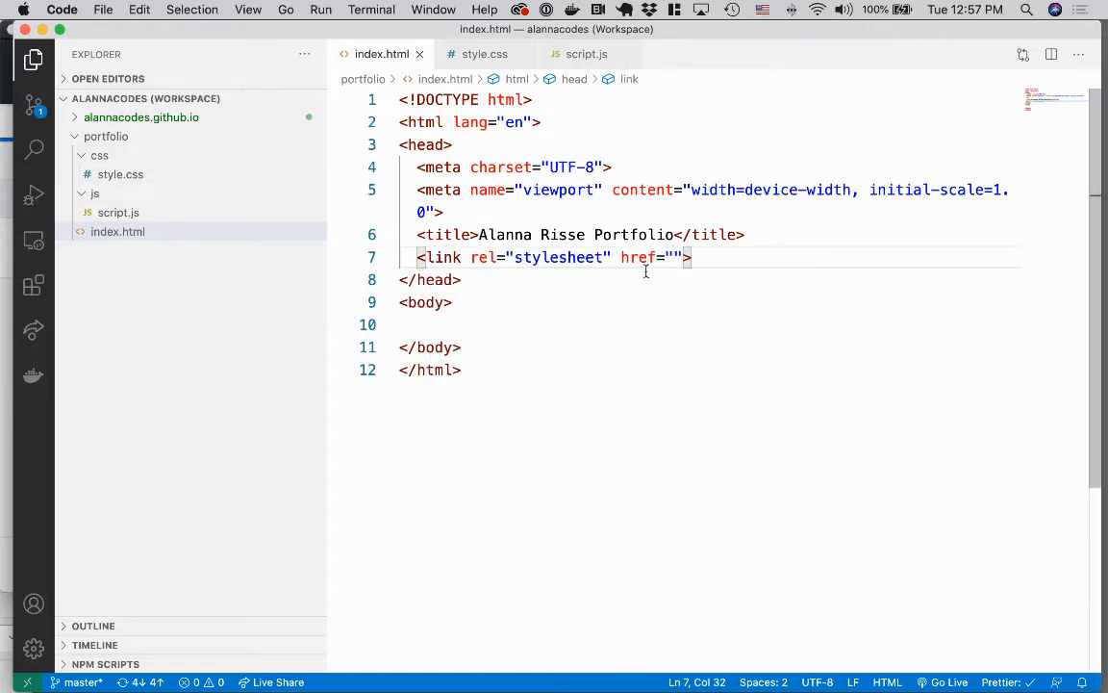
pyautogui.write('css/')
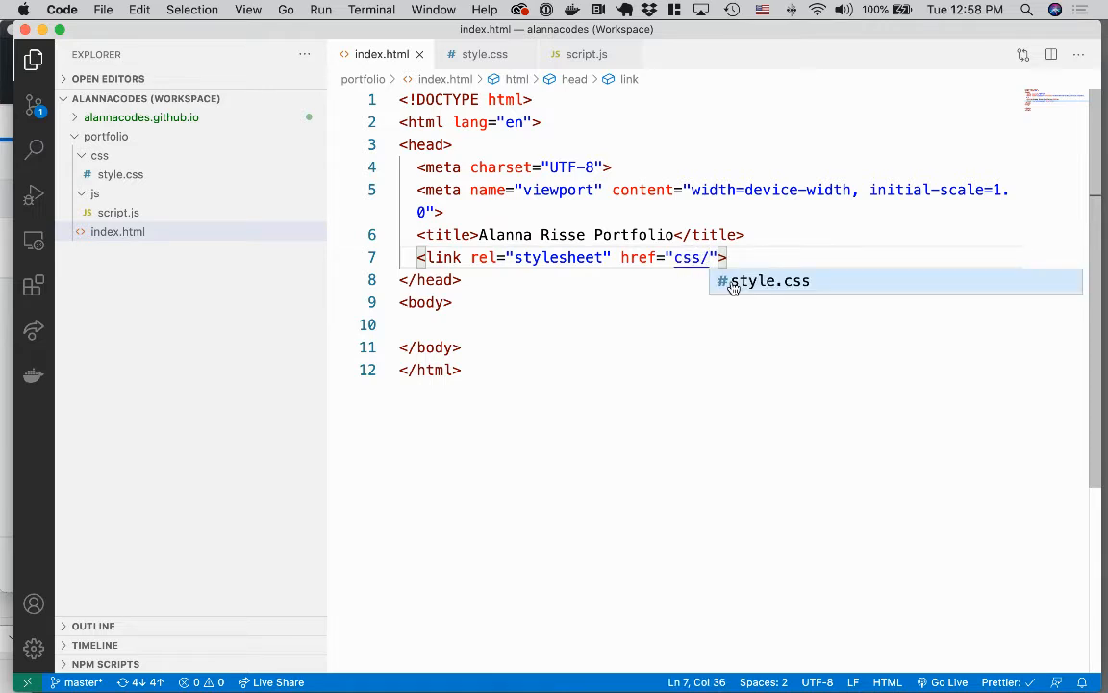
pyautogui.write('style.css')
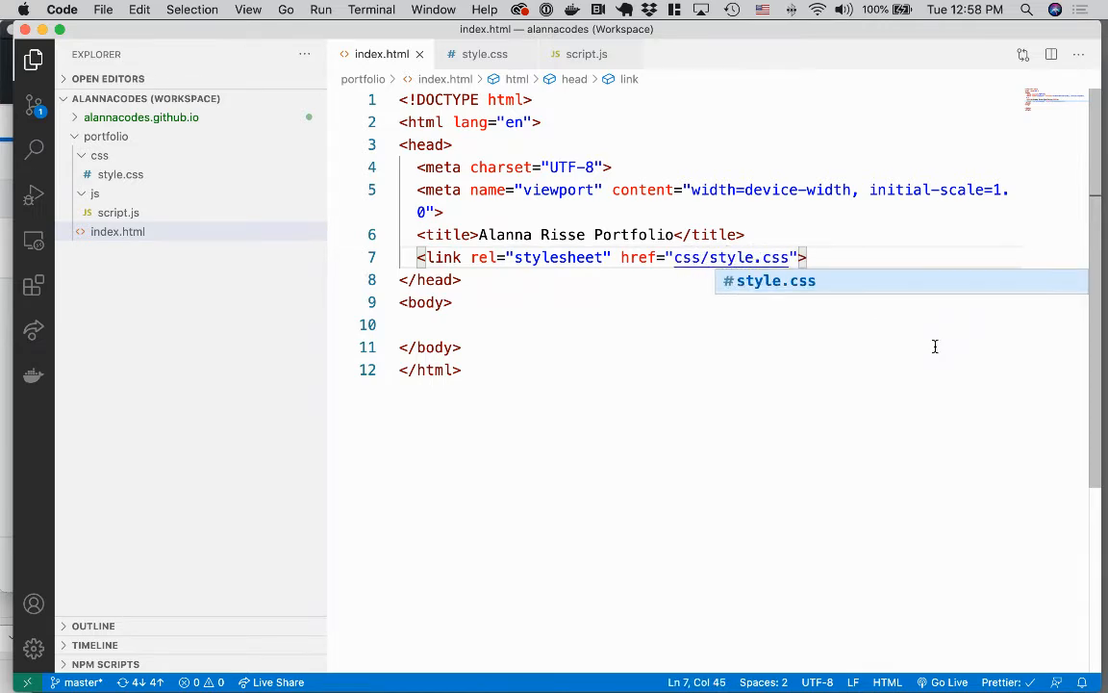
# Add a script element with src "js/script.js" just before the closing body tag and save index.html.
pyautogui.click(707, 354)
pyautogui.click(659, 330)
pyautogui.press('Return')
pyautogui.press('Return')
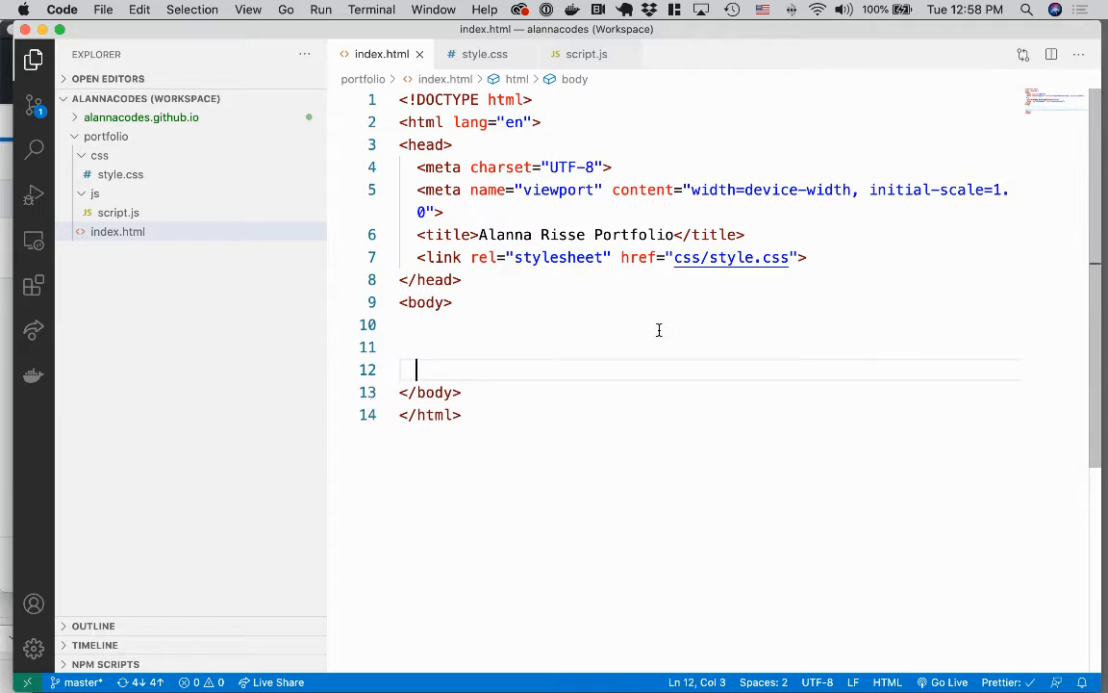
pyautogui.write('script')
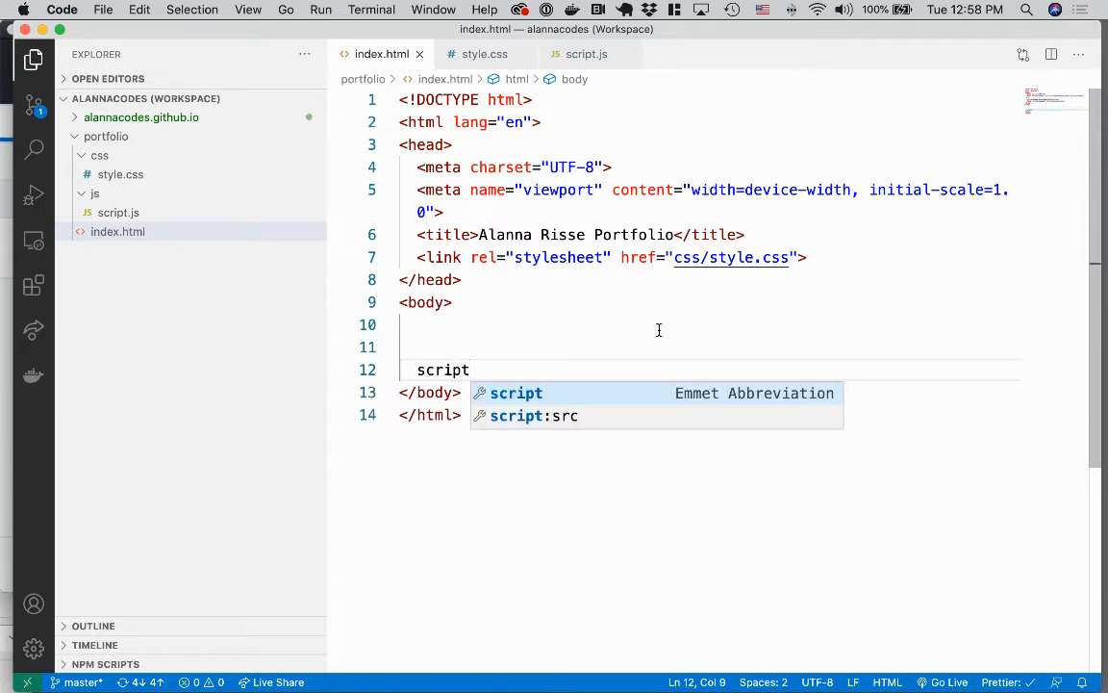
pyautogui.press('Return')
pyautogui.click(487, 370)
pyautogui.write('sr></script>')
pyautogui.press('Return')
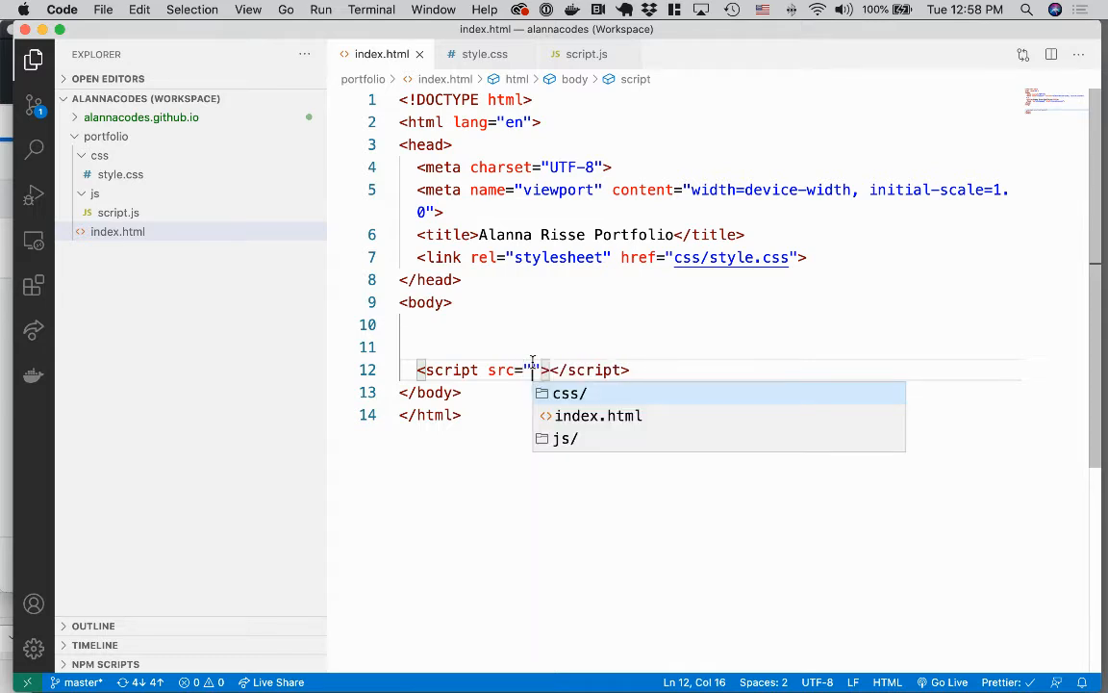
pyautogui.write('js')
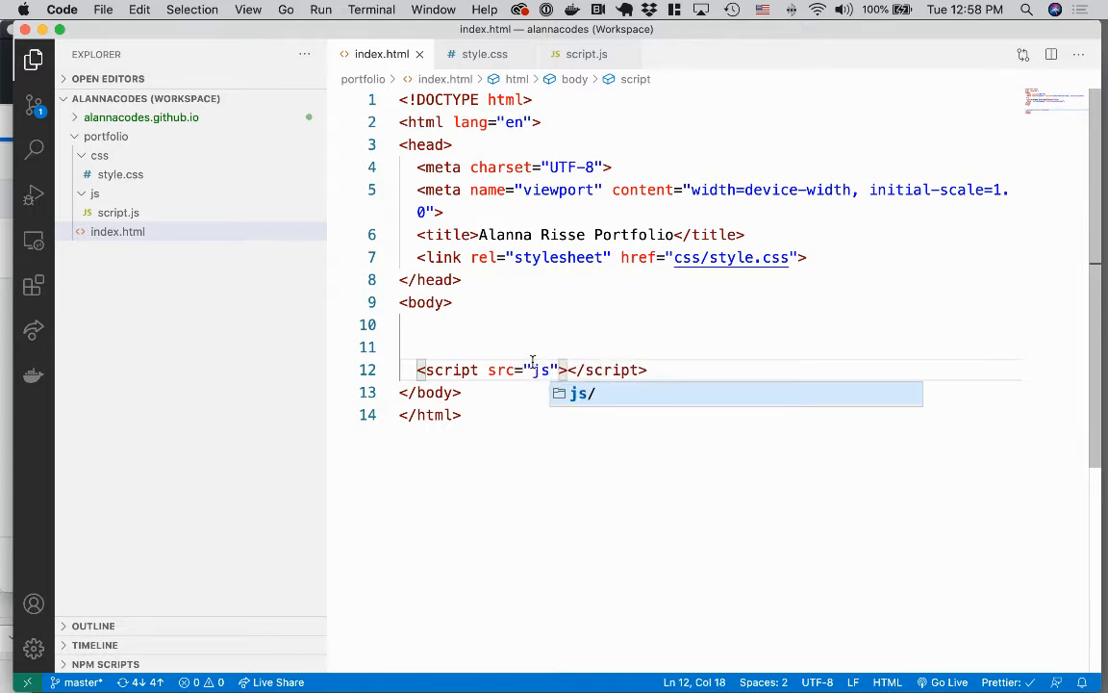
pyautogui.write('/')
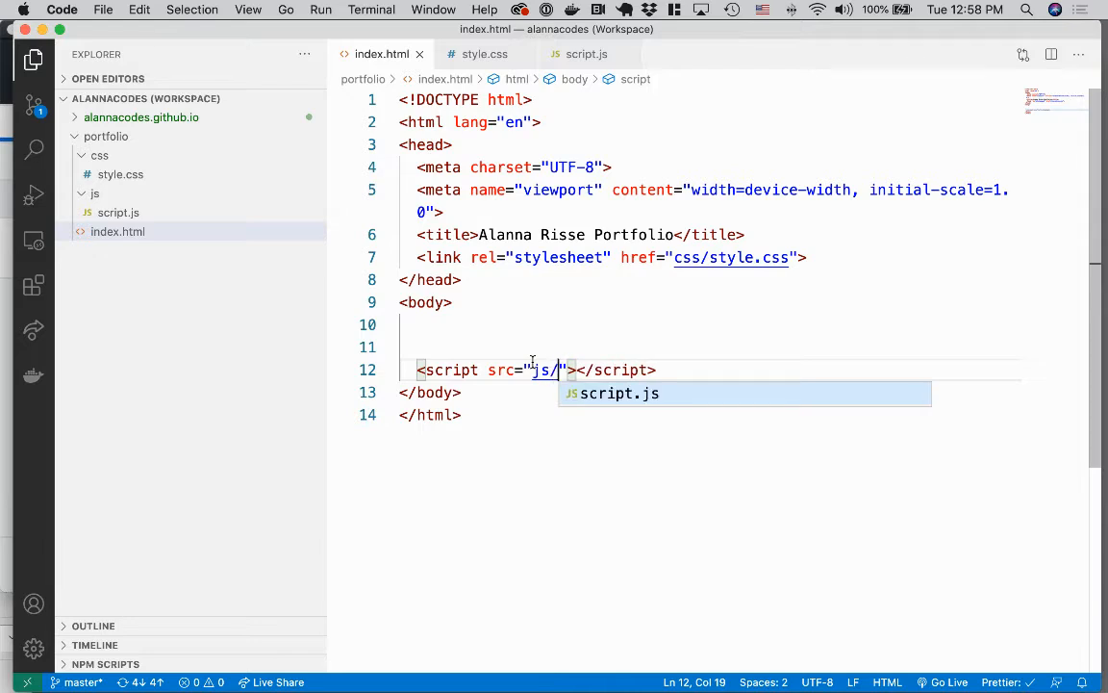
pyautogui.write('script.js')
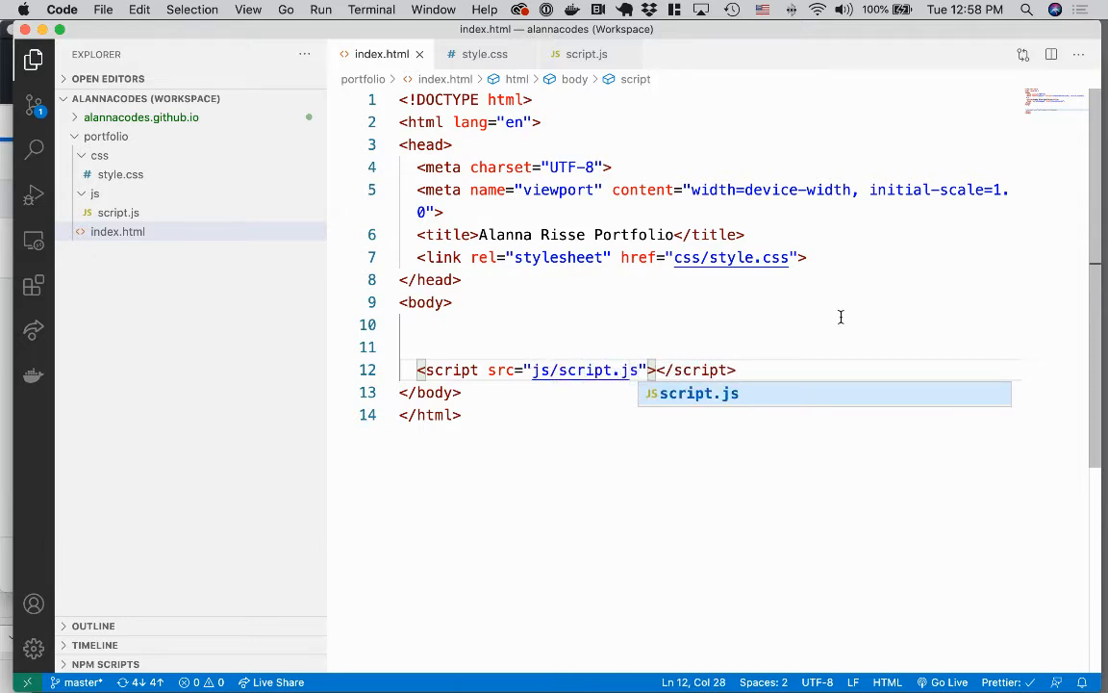
pyautogui.click(784, 300)
pyautogui.press('super+s')
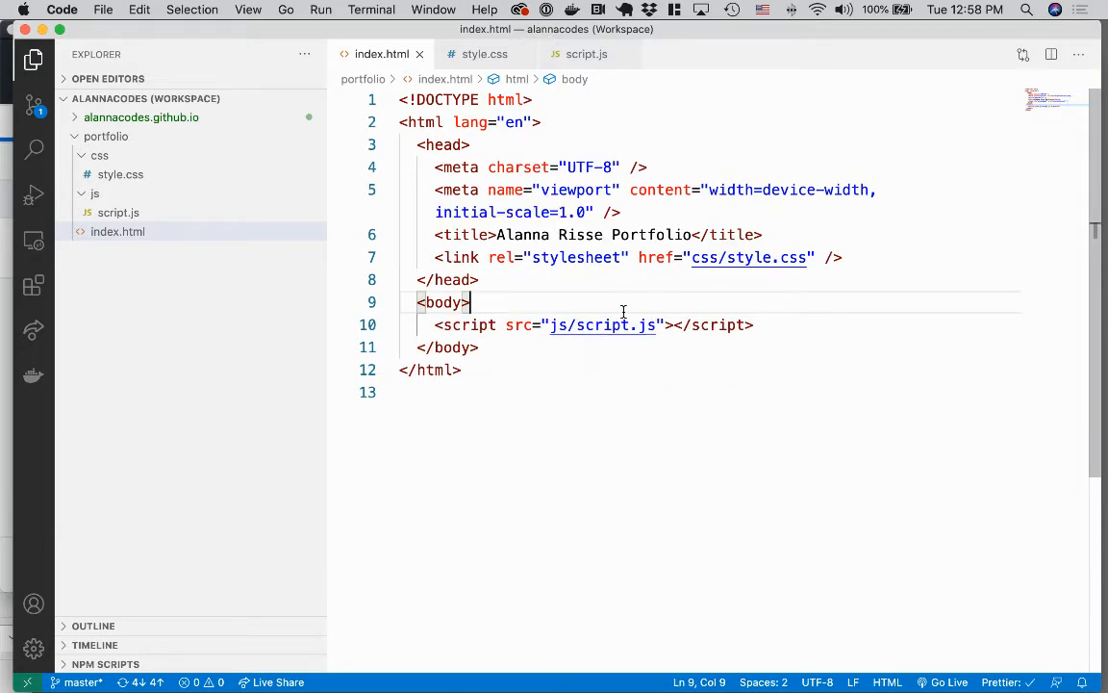
# Insert blank lines at the start of the body and add an h1 heading reading "Welcome to my portfolio!".
pyautogui.press('Return')
pyautogui.press('Return')
pyautogui.press('Return')
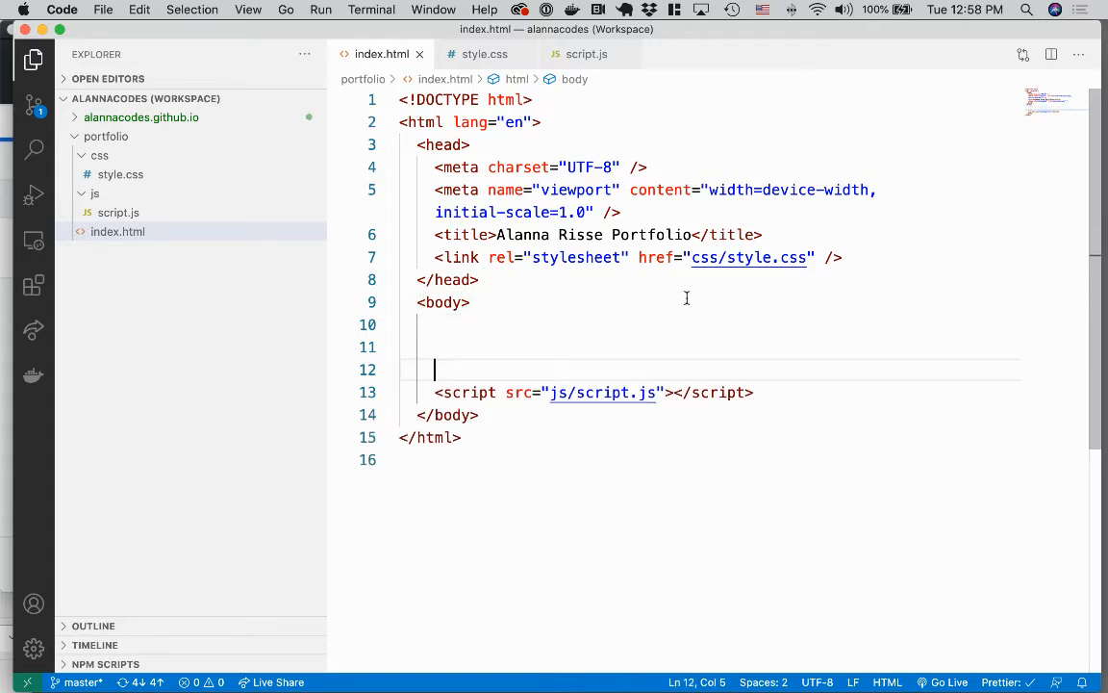
pyautogui.click(686, 329)
pyautogui.press('Tab')
pyautogui.press('Tab')
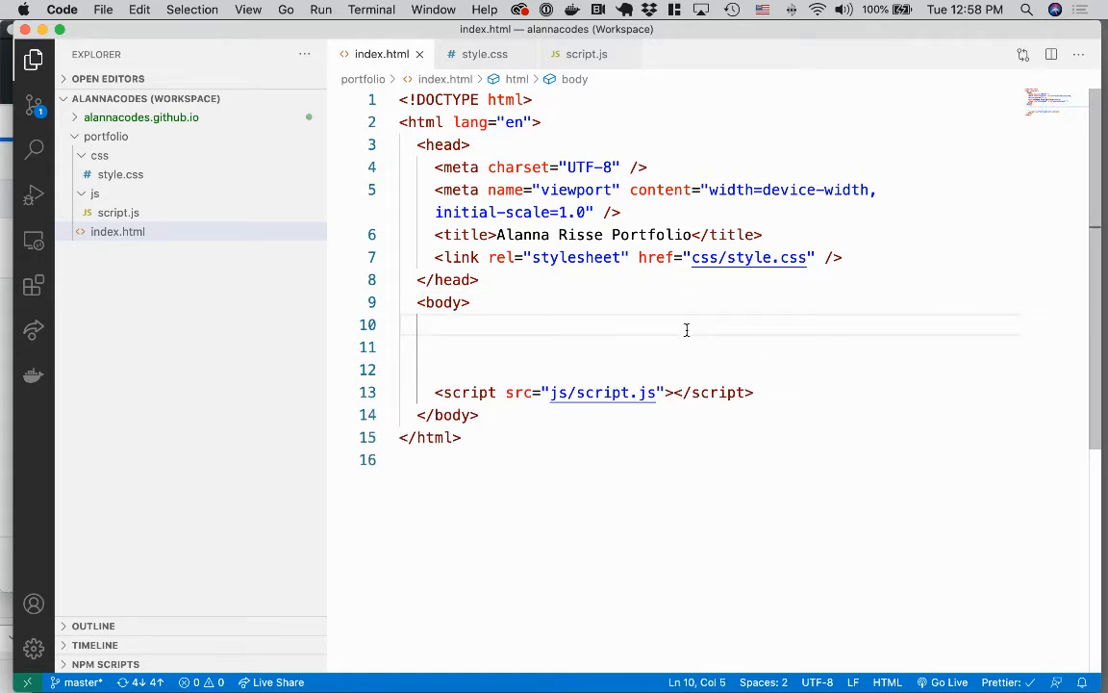
pyautogui.write('h1')
pyautogui.press('Tab')
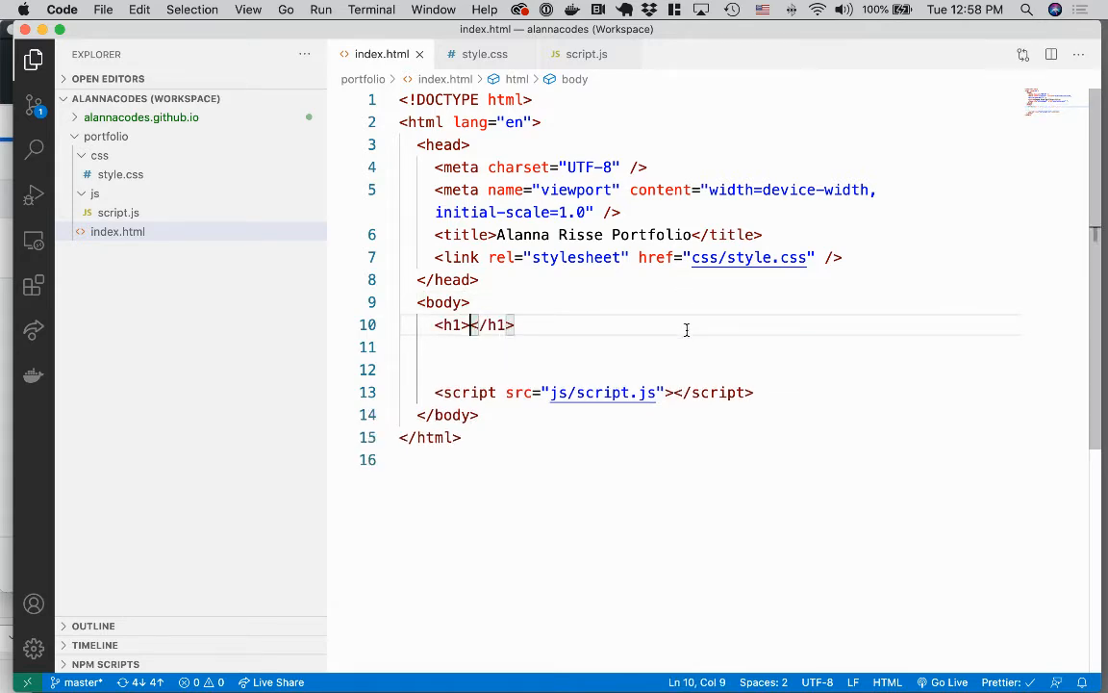
pyautogui.write('Welcome to my port')
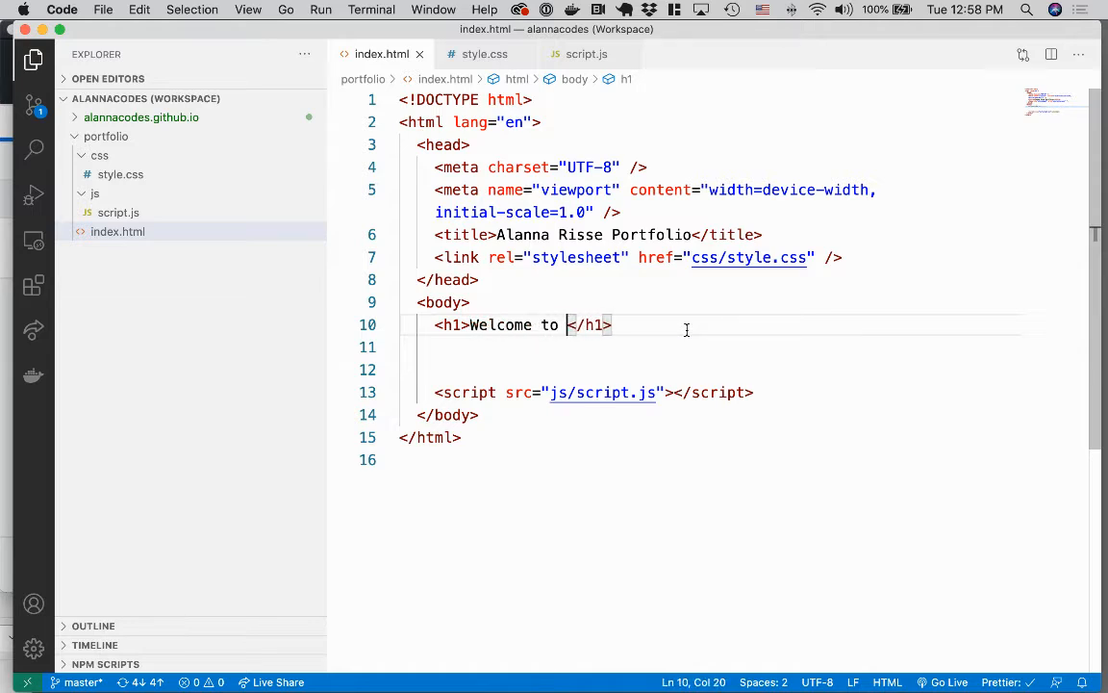
pyautogui.write('folio!')
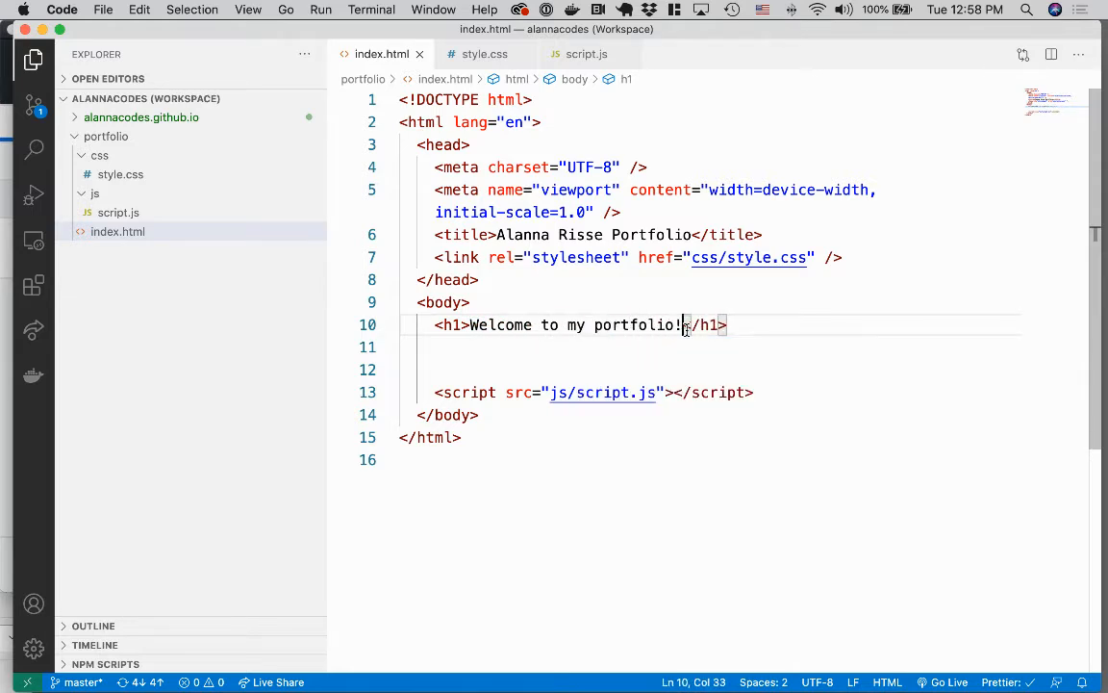
# Open style.css and write a universal selector rule that sets box-sizing to border-box.
pyautogui.click(157, 175)
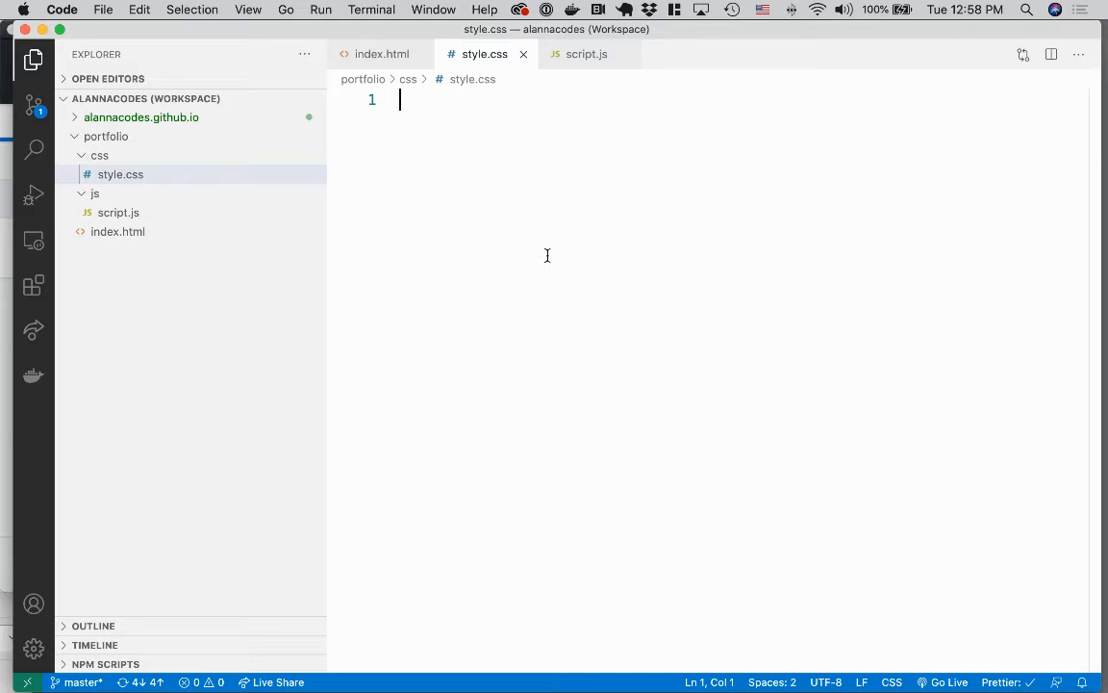
pyautogui.write('* {')
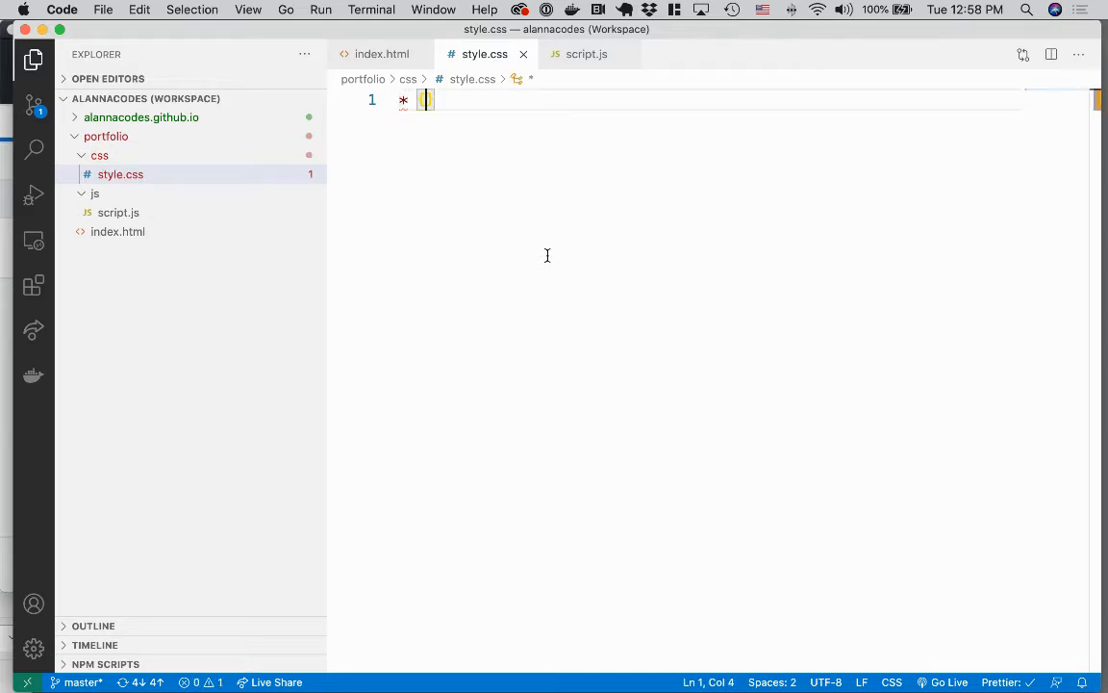
pyautogui.write('box-siz')
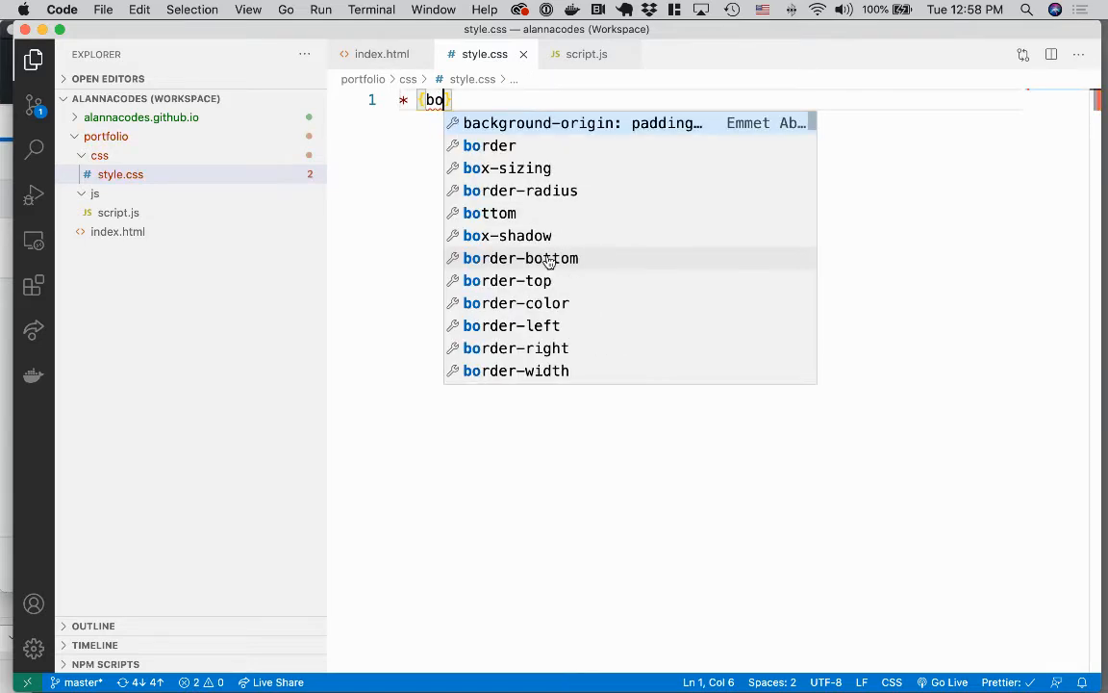
pyautogui.write('ing: border')
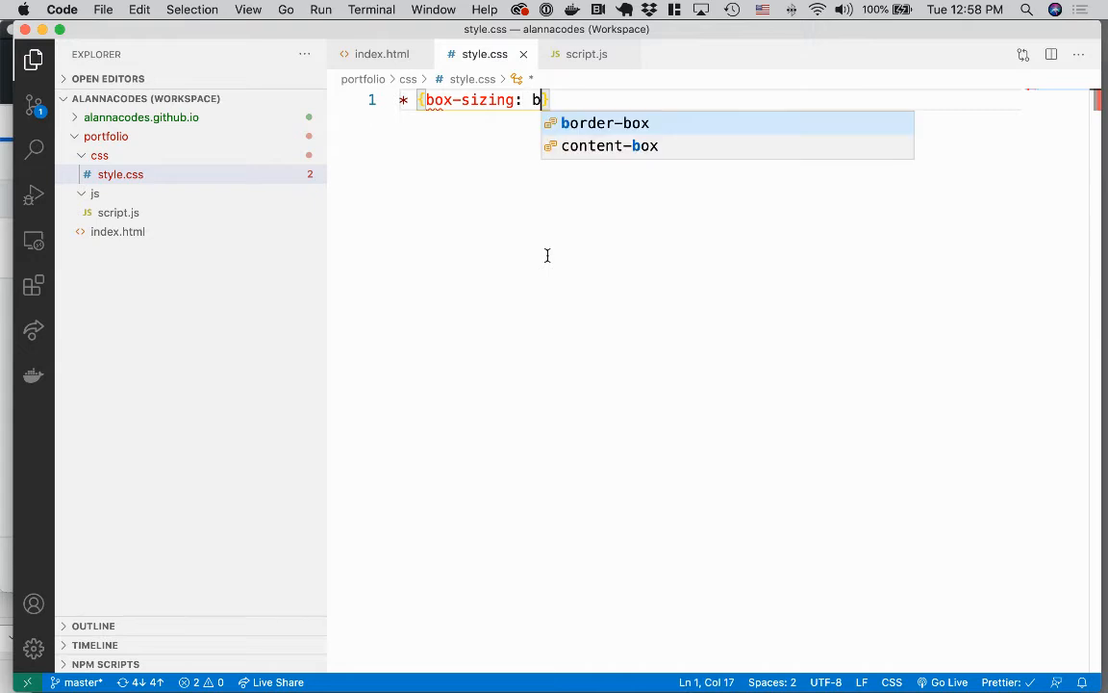
pyautogui.write('-box')
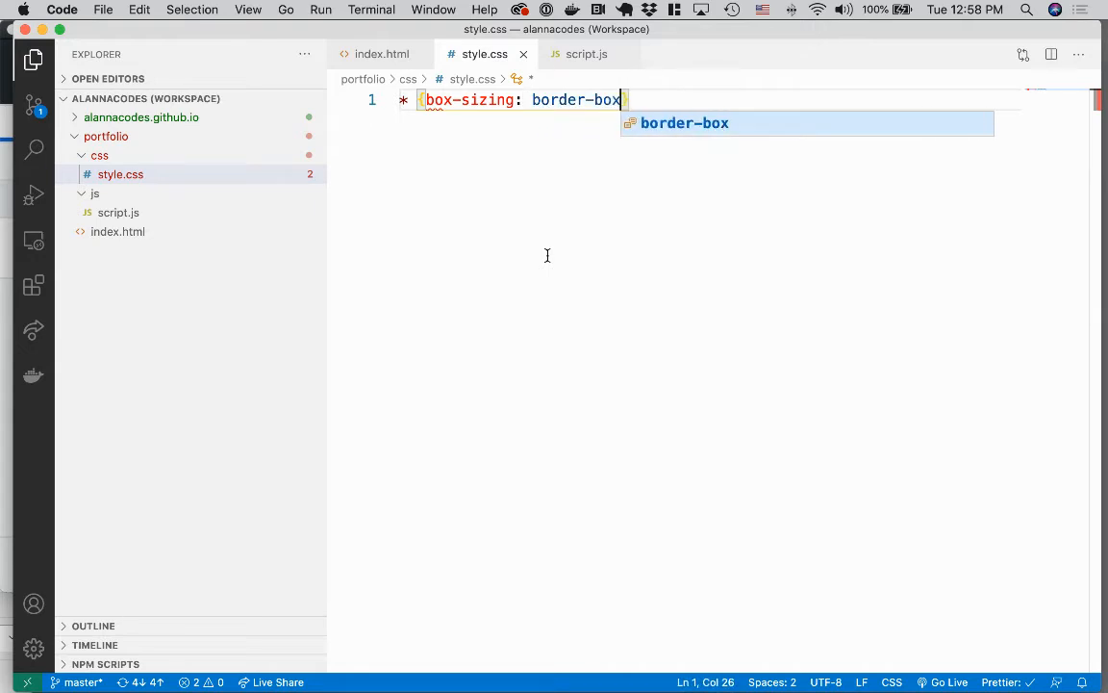
pyautogui.press('Escape')
pyautogui.write(';')
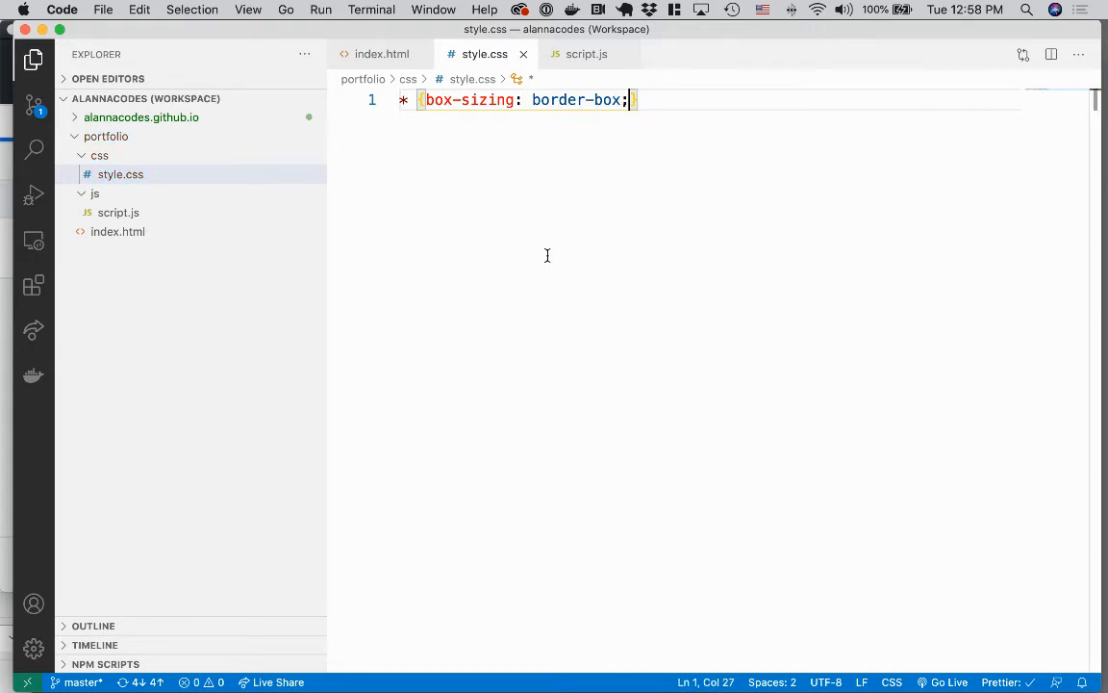
# Add a body rule with margin: 0 below the universal selector rule and save style.css.
pyautogui.press('super+Return')
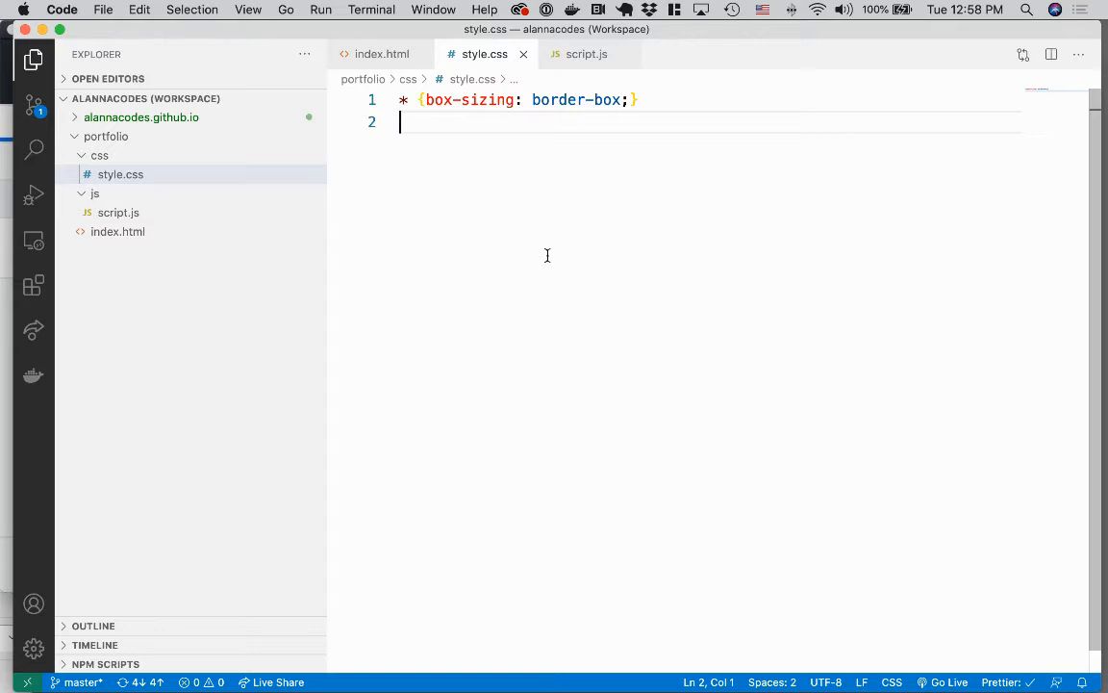
pyautogui.write('body {')
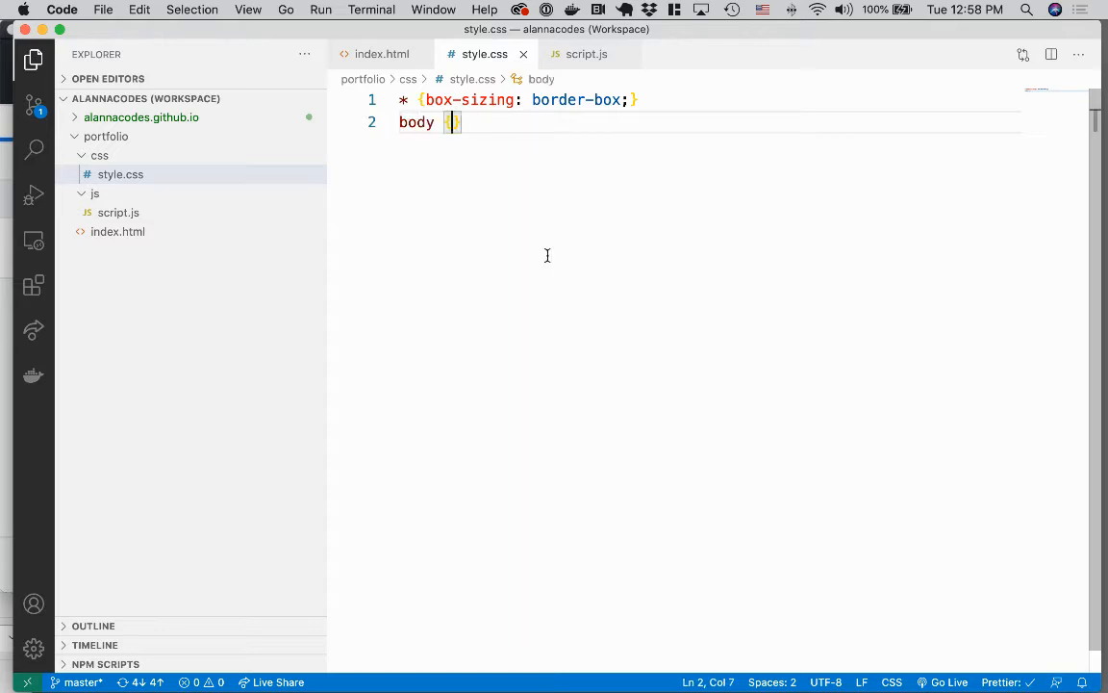
pyautogui.press('Return')
pyautogui.write('margin: 0;')
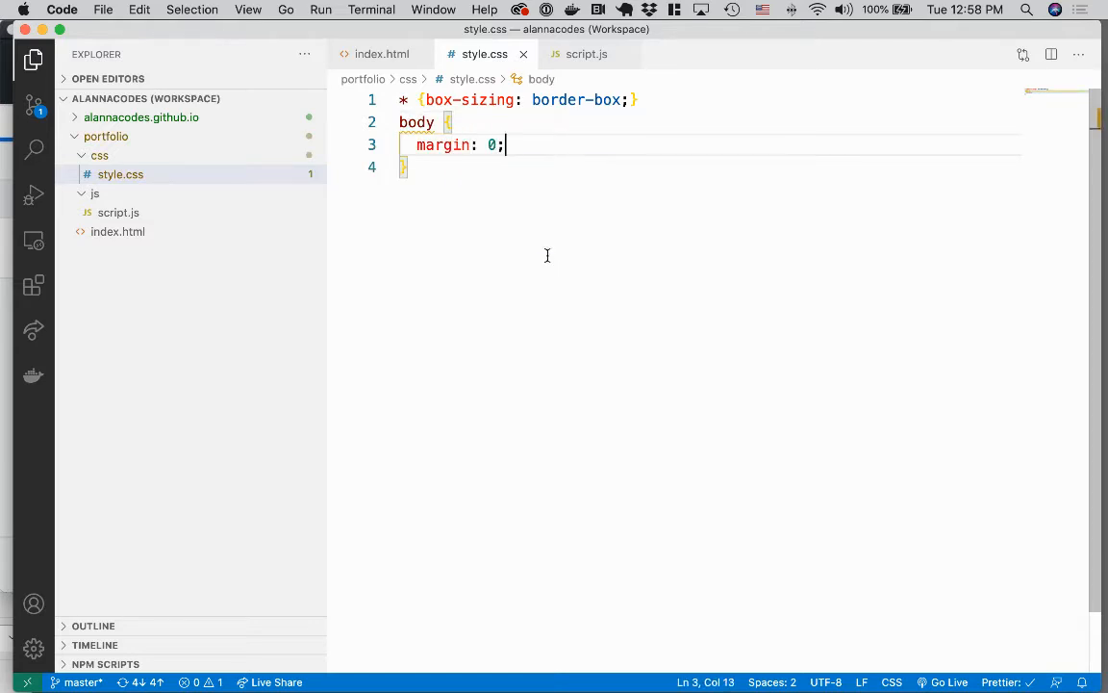
pyautogui.press('super+s')
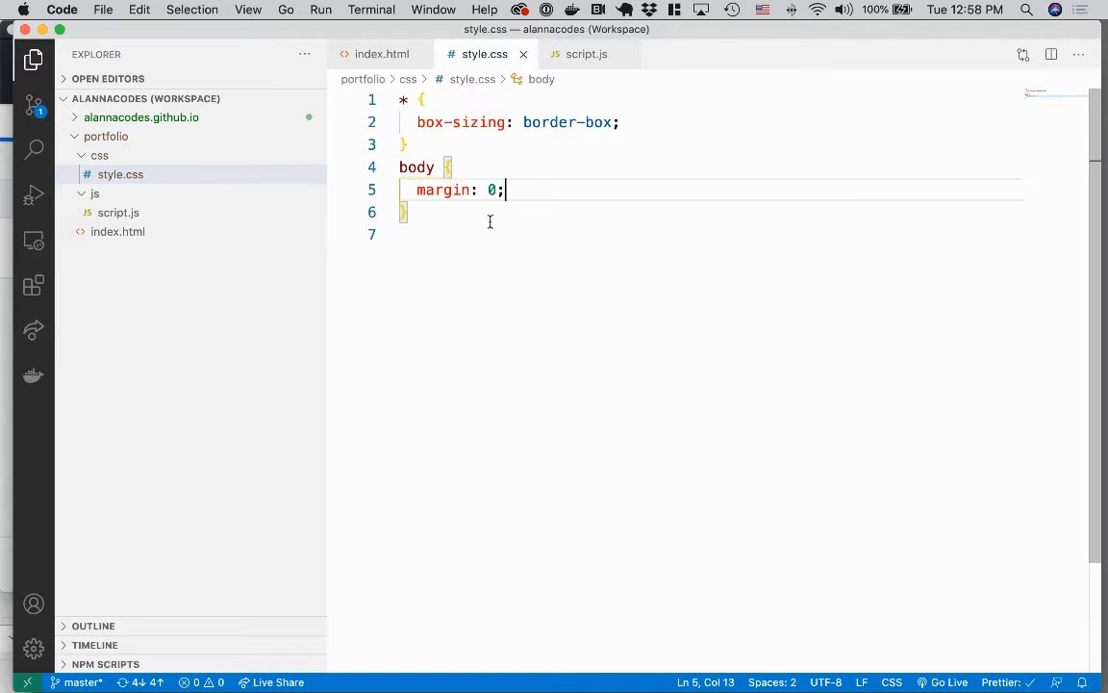
pyautogui.click(488, 262)
# Open index.html and preview it in the browser through Live Server, choosing portfolio as the workspace.
pyautogui.click(145, 230)
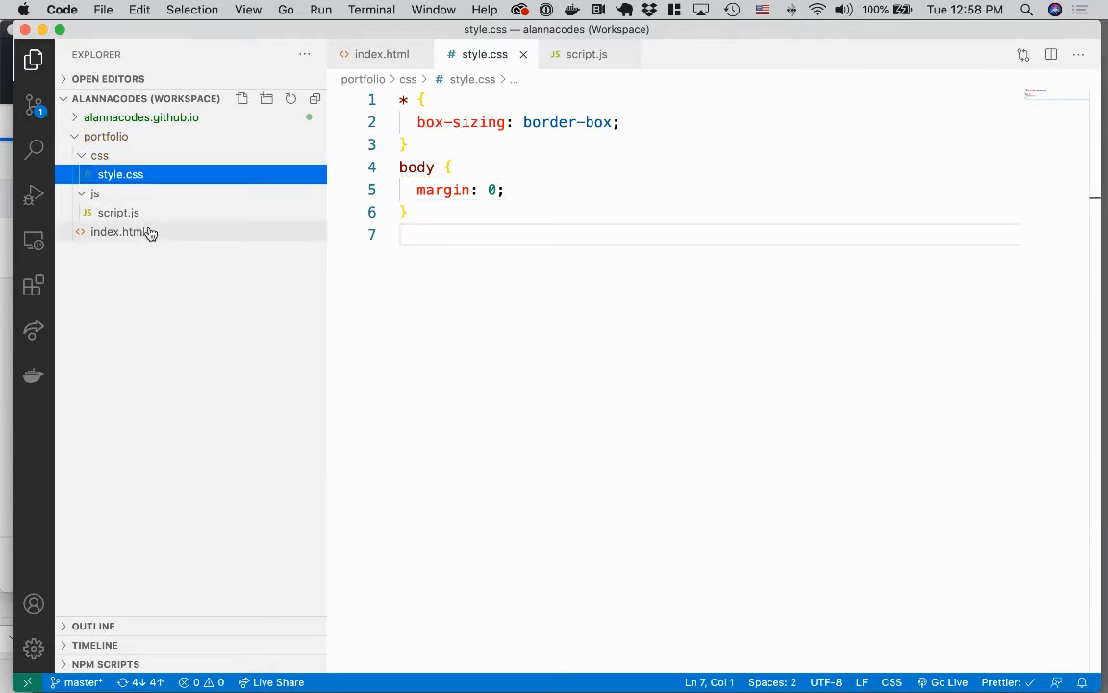
pyautogui.click(947, 683)
pyautogui.click(794, 542)
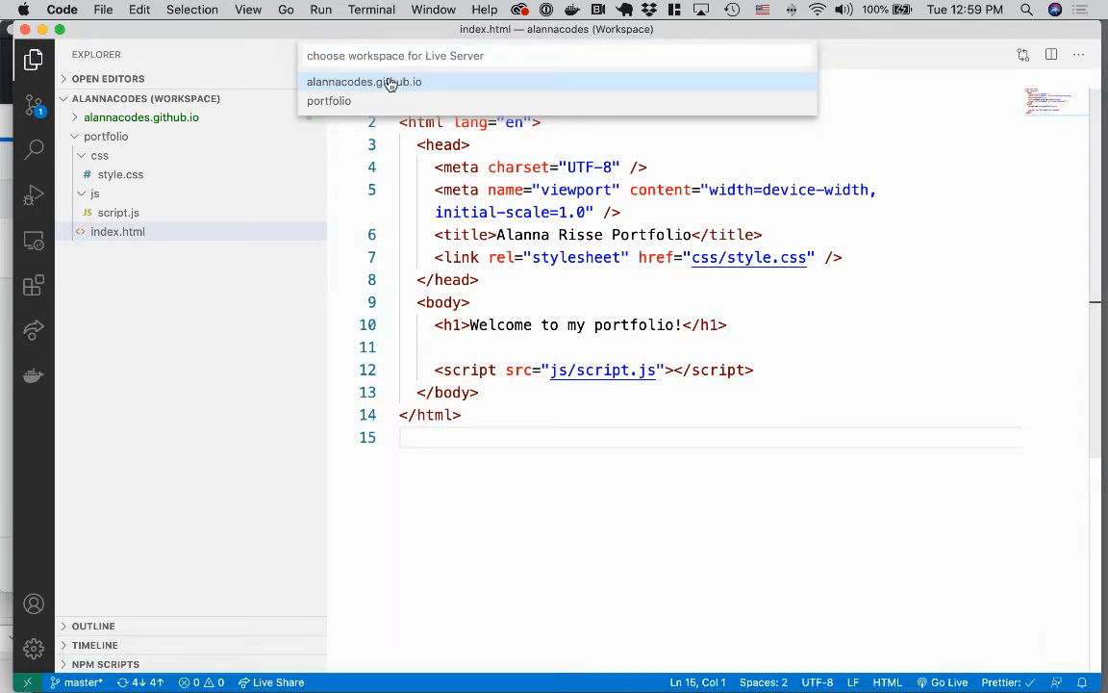
pyautogui.click(344, 103)
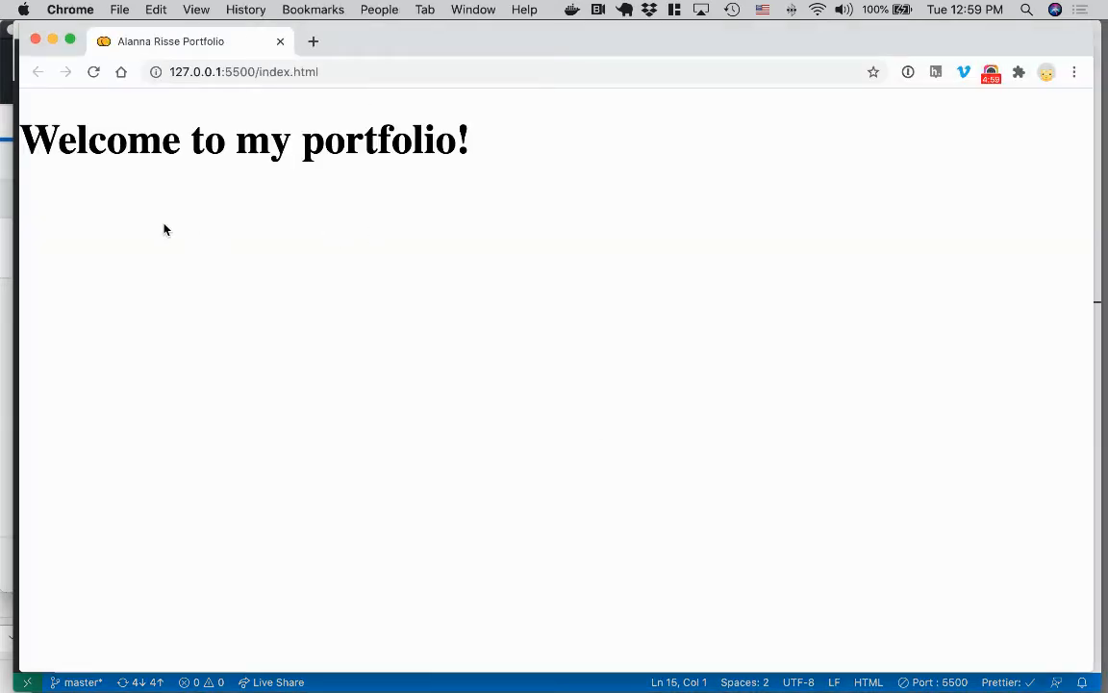
# Switch to GitHub Desktop and check which repository is current.
pyautogui.press('super+Tab')
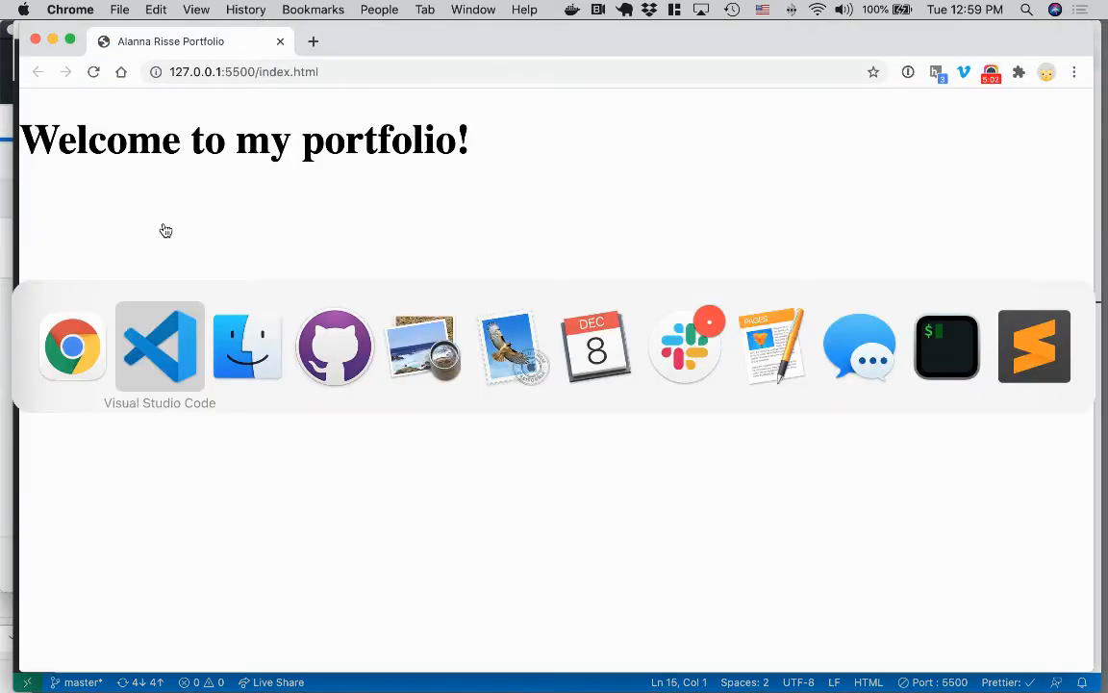
pyautogui.press('super+Tab')
pyautogui.press('super+Tab')
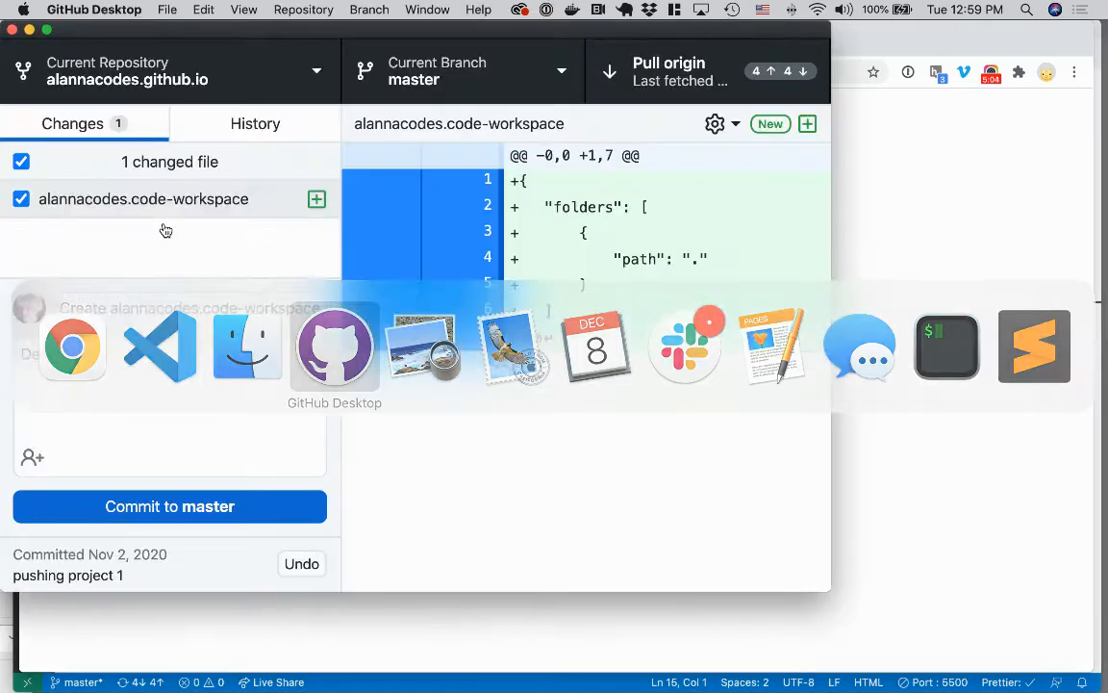
pyautogui.click(114, 79)
pyautogui.click(107, 71)
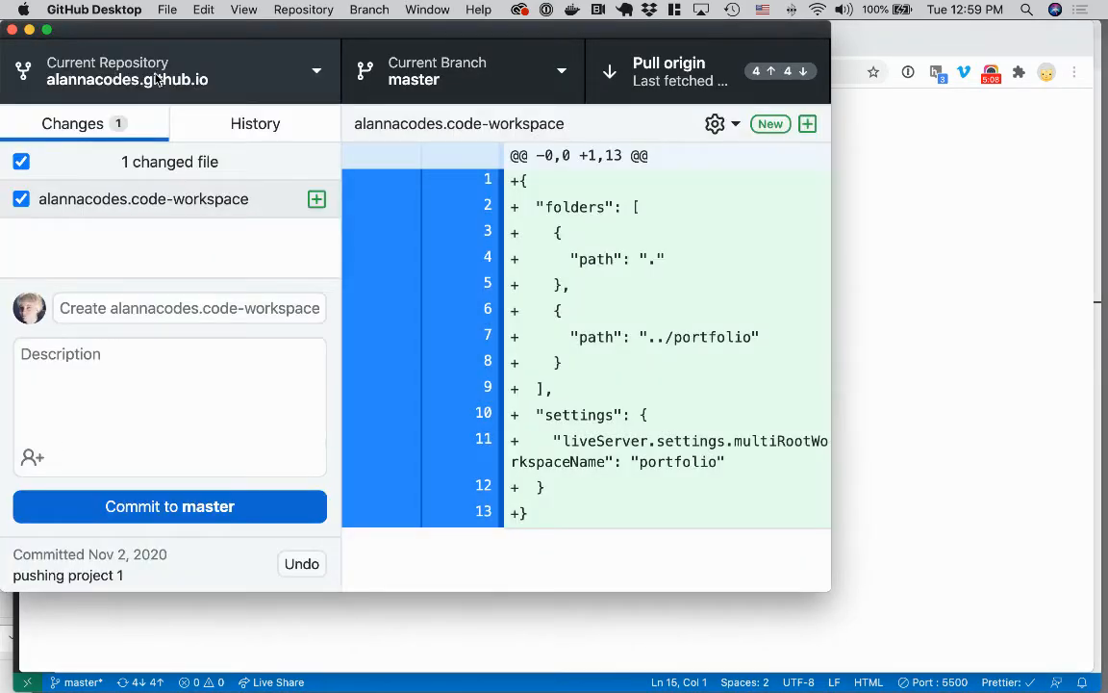
# Select the Sites/DES341/portfolio folder as a local repository and create a new Git repository named portfolio in it.
pyautogui.click(308, 9)
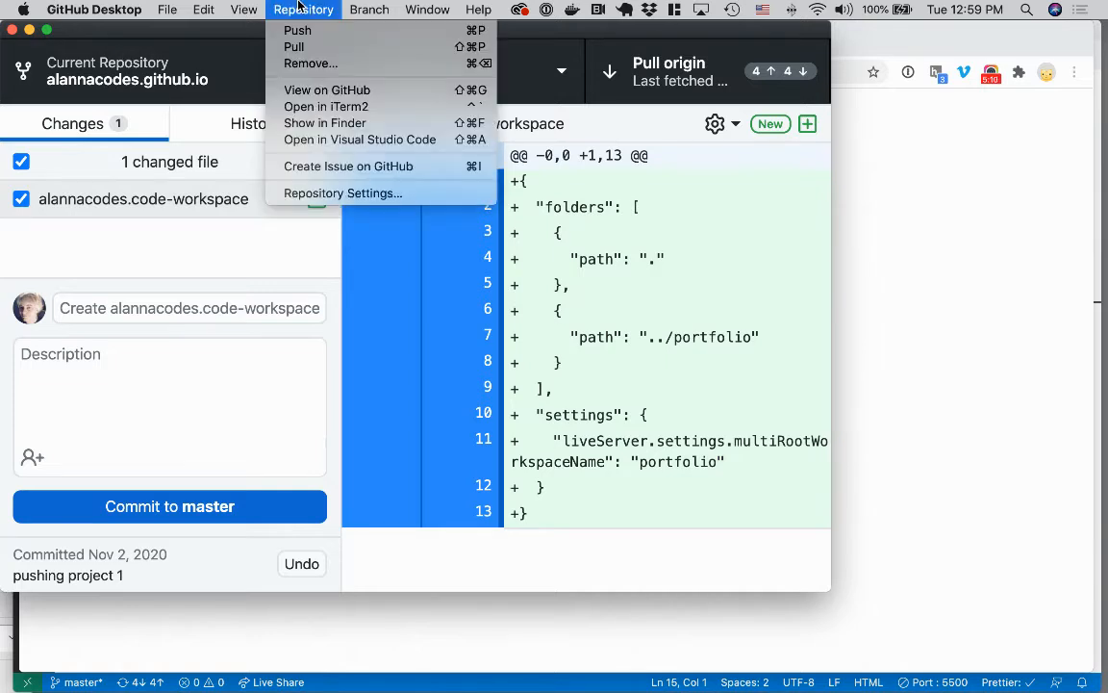
pyautogui.moveTo(166, 8)
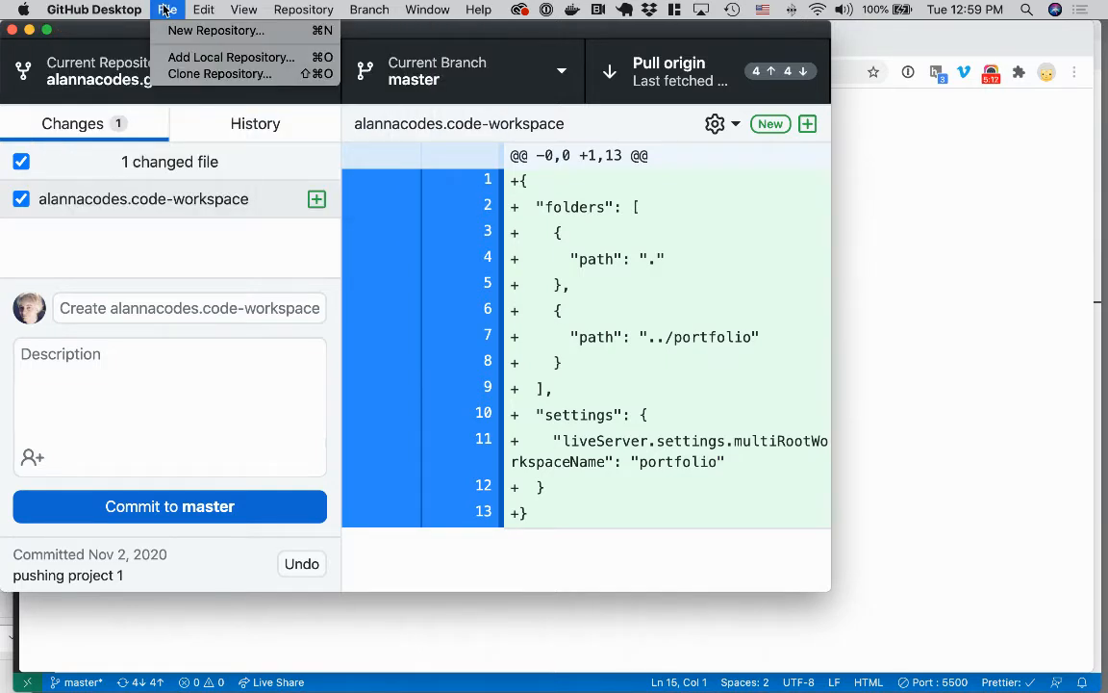
pyautogui.click(190, 58)
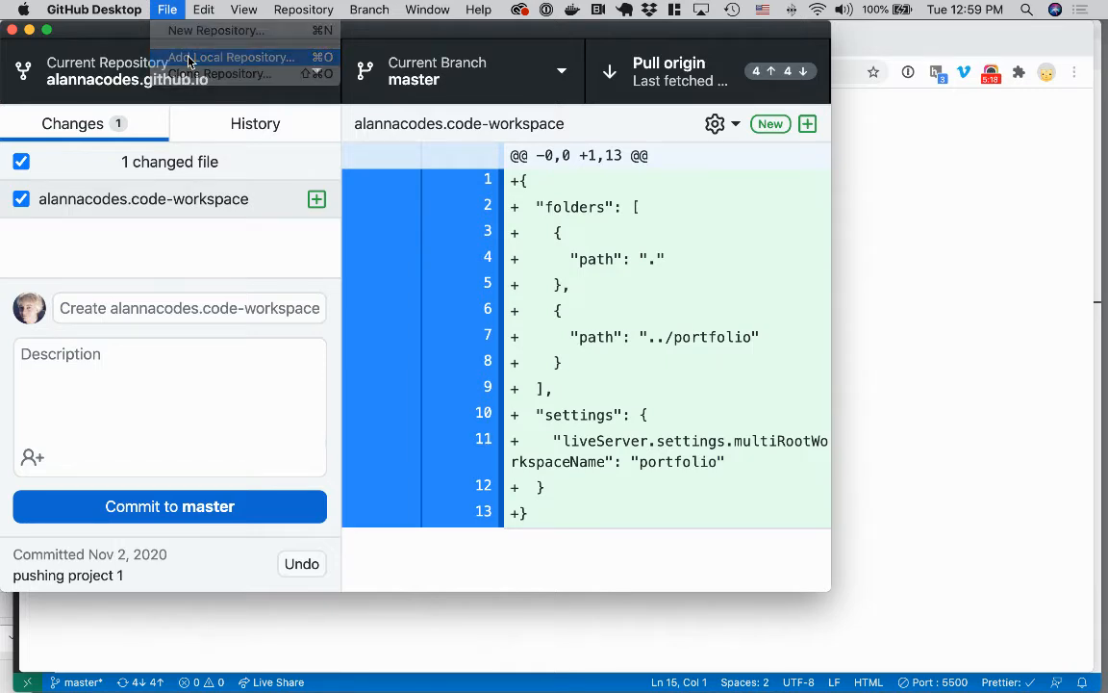
pyautogui.click(600, 310)
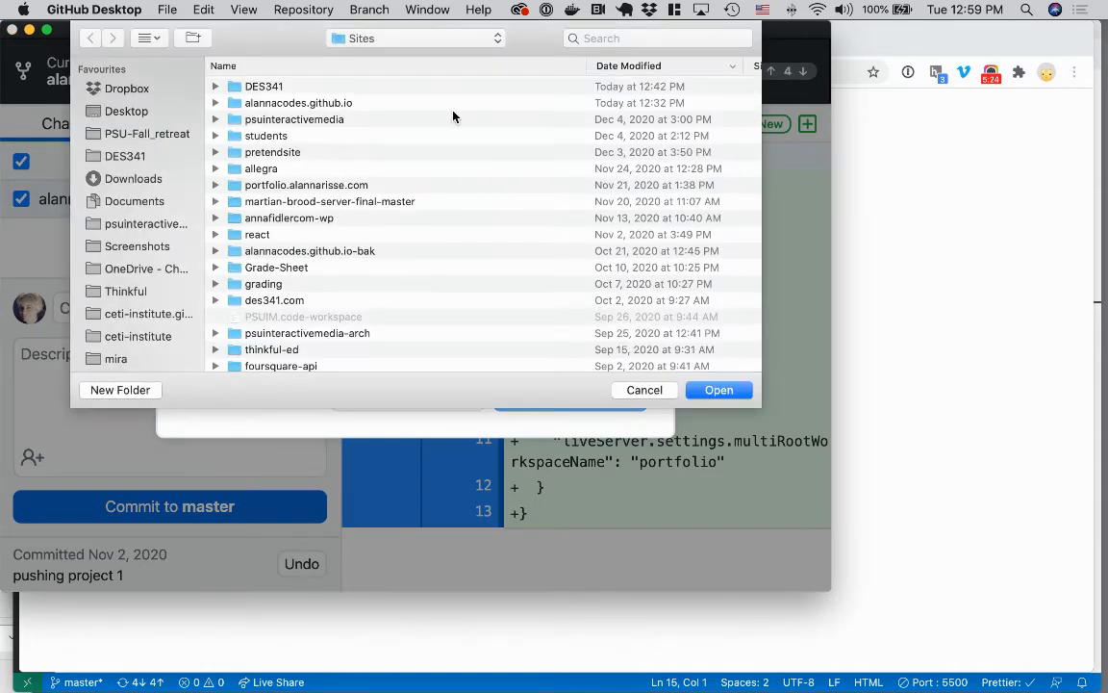
pyautogui.doubleClick(280, 85)
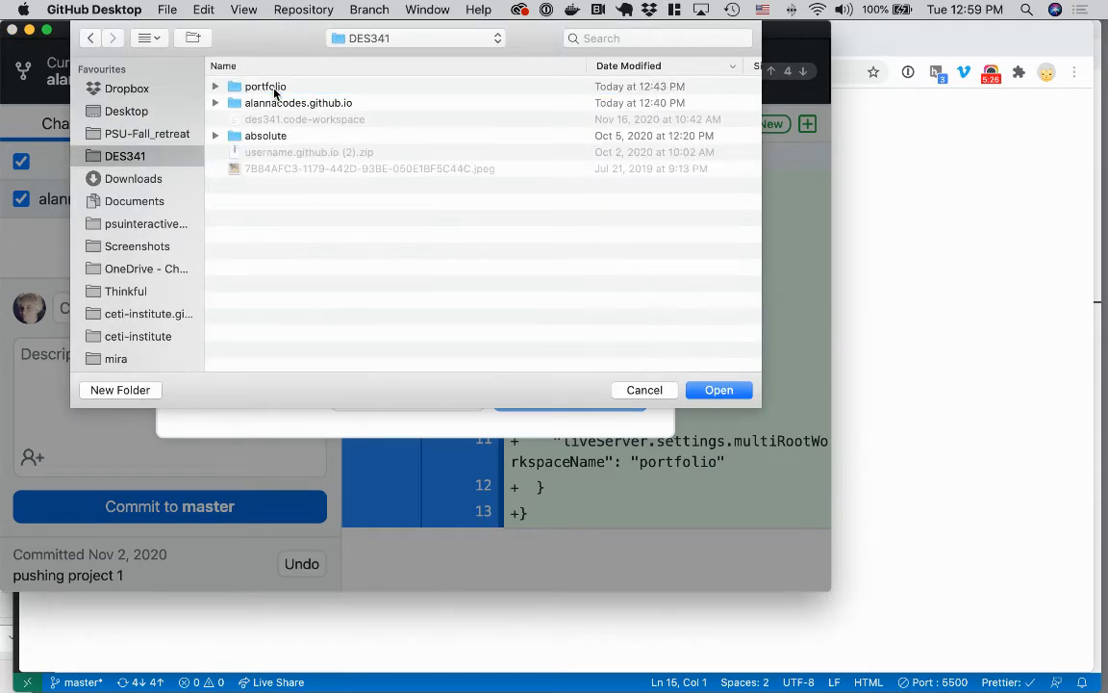
pyautogui.click(269, 89)
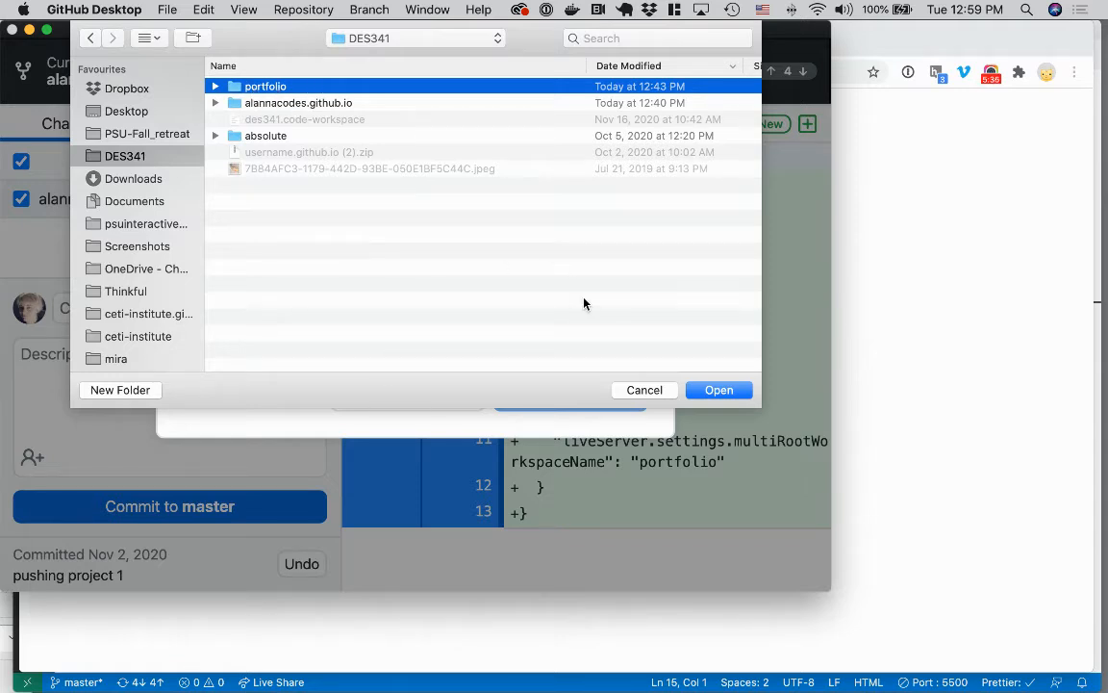
pyautogui.click(722, 390)
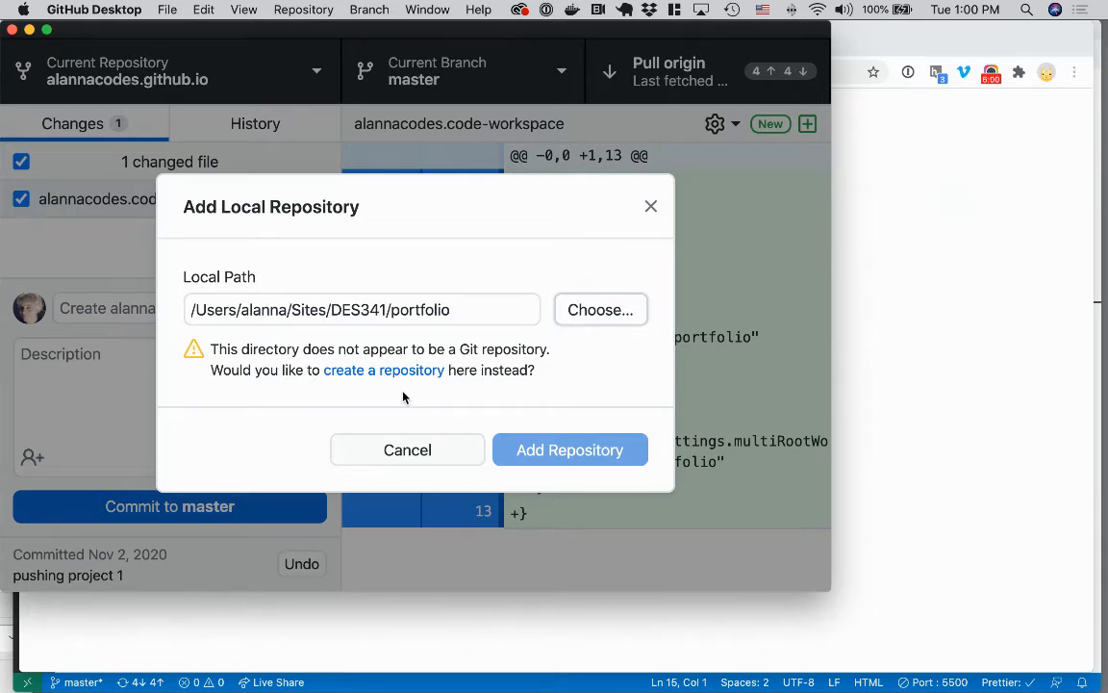
pyautogui.click(353, 372)
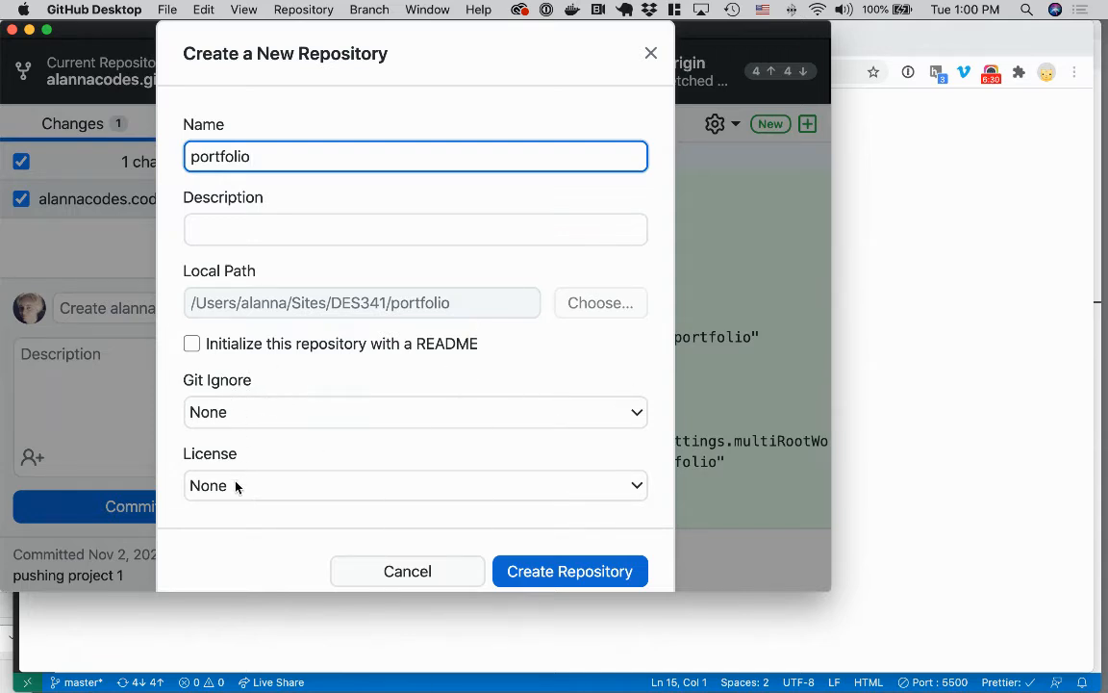
pyautogui.click(573, 573)
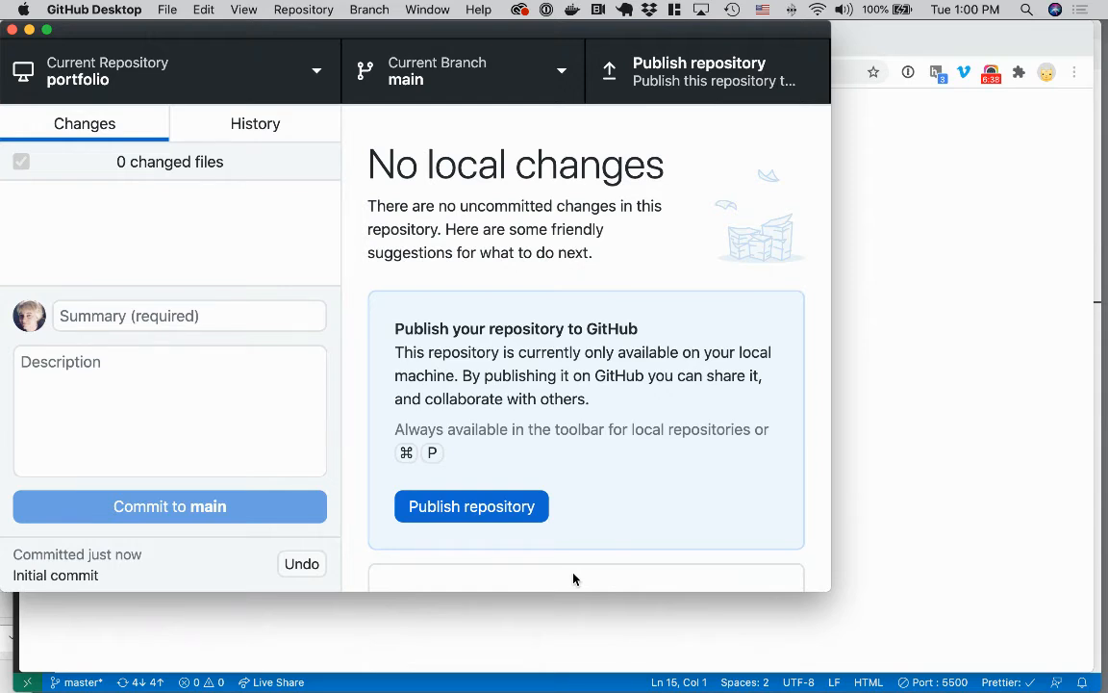
pyautogui.click(187, 326)
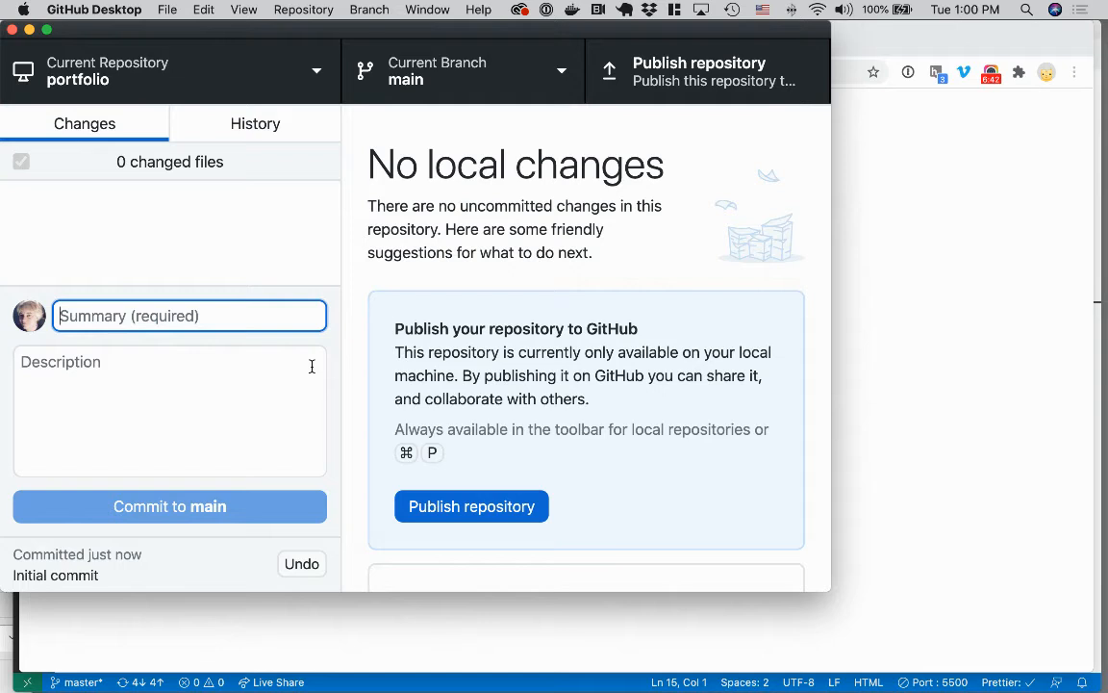
pyautogui.write('init ')
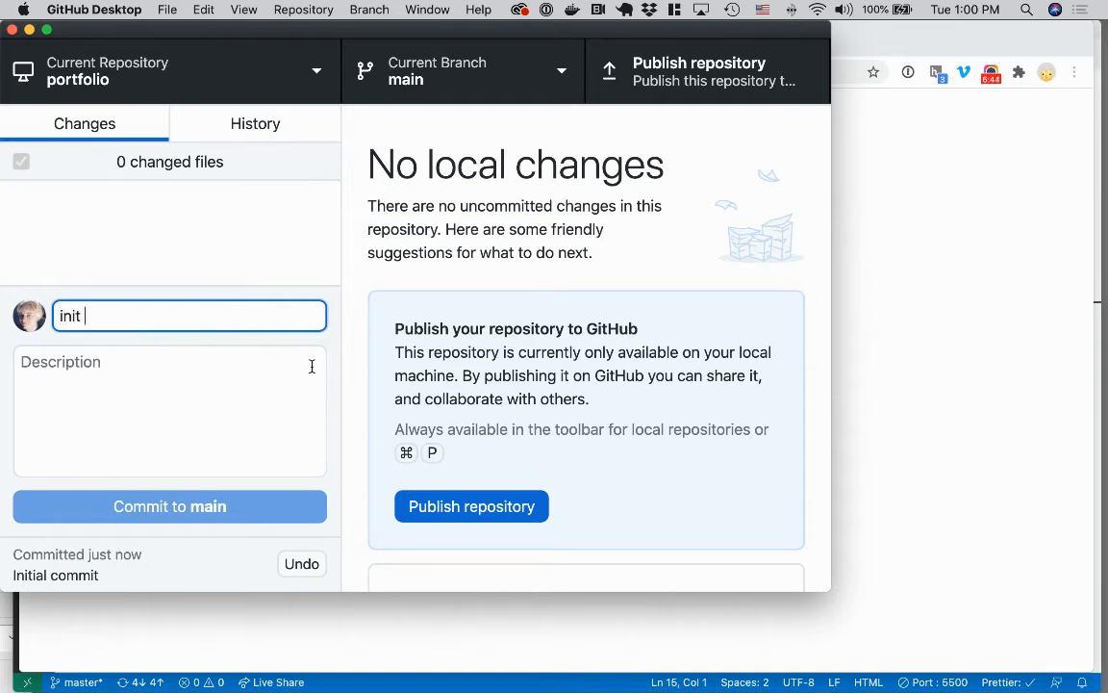
pyautogui.write('commit')
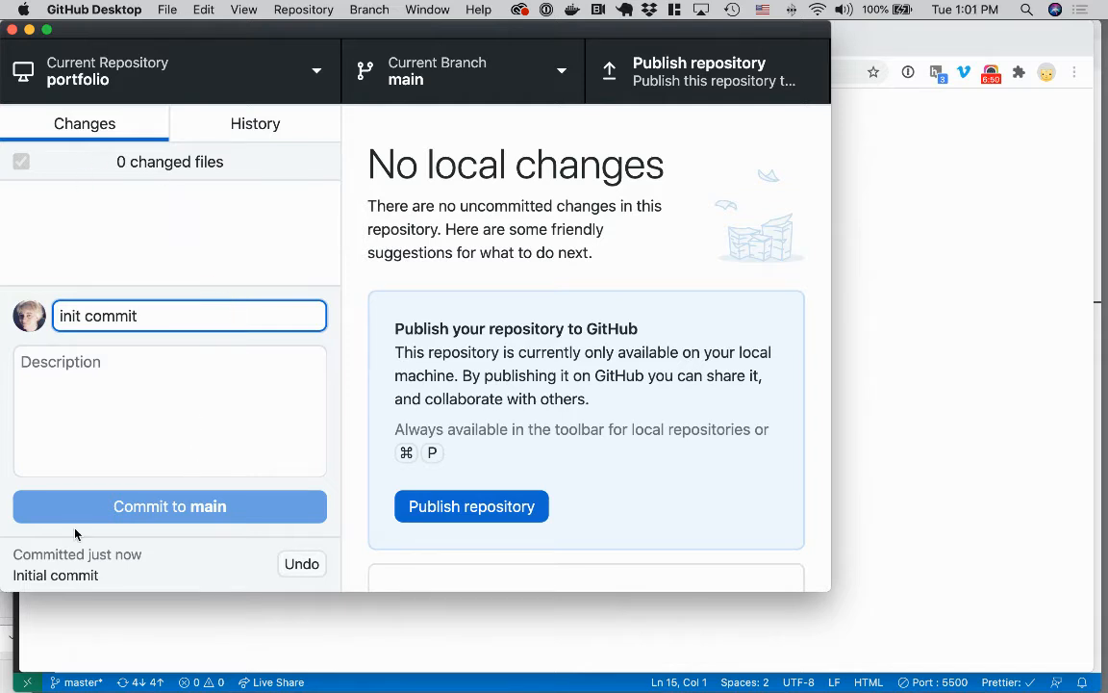
pyautogui.click(11, 582)
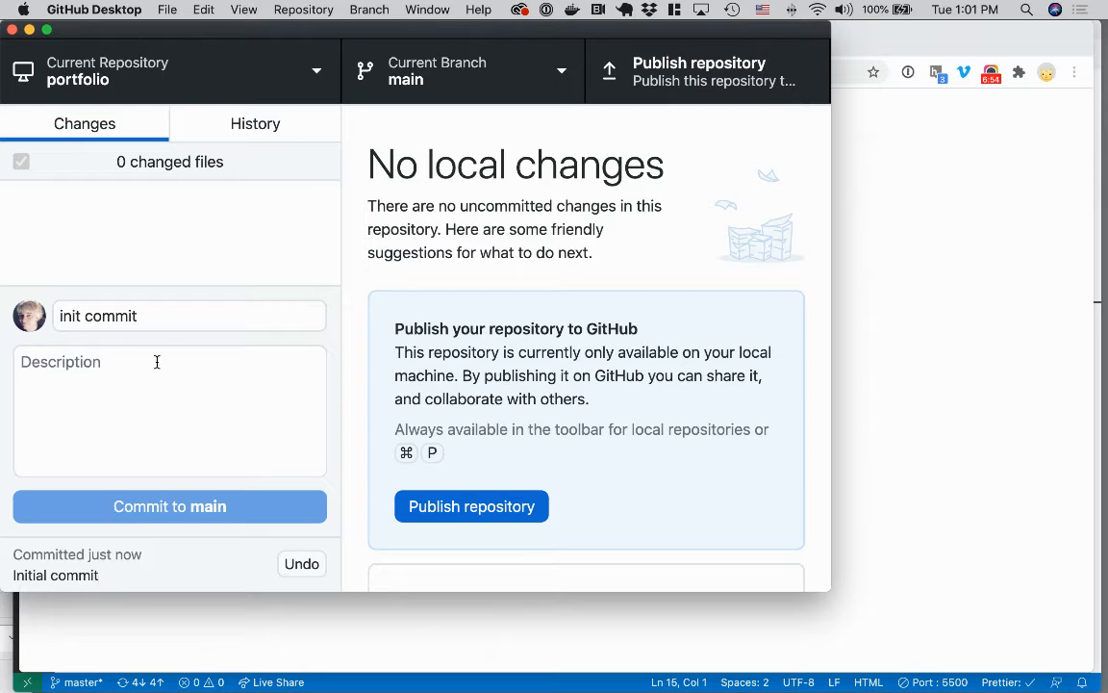
pyautogui.moveTo(160, 316); pyautogui.dragTo(48, 320)
pyautogui.press('BackSpace')
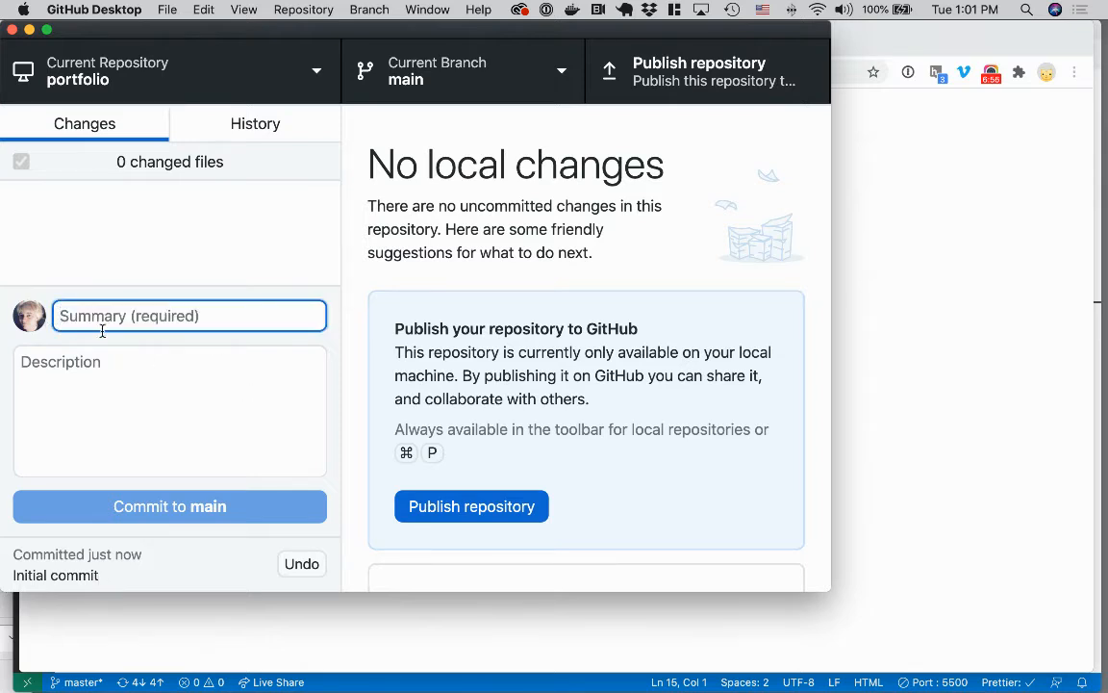
# Try to publish the portfolio repository to GitHub.com with the option to keep the code private turned off.
pyautogui.scroll(-3, 532, 435)
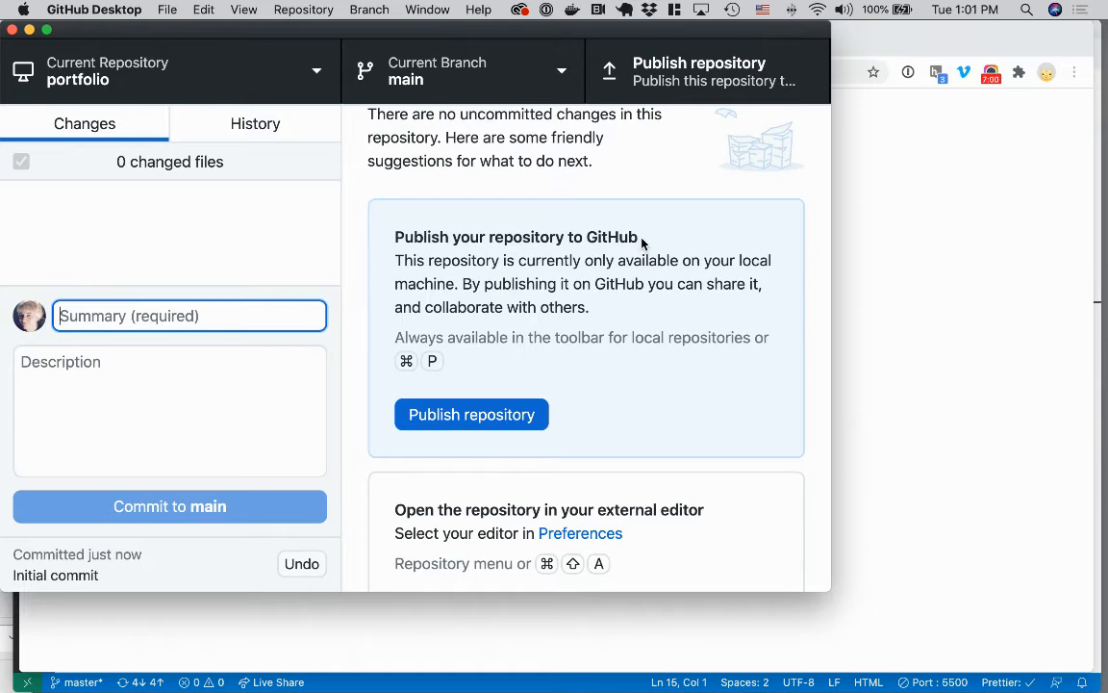
pyautogui.click(453, 415)
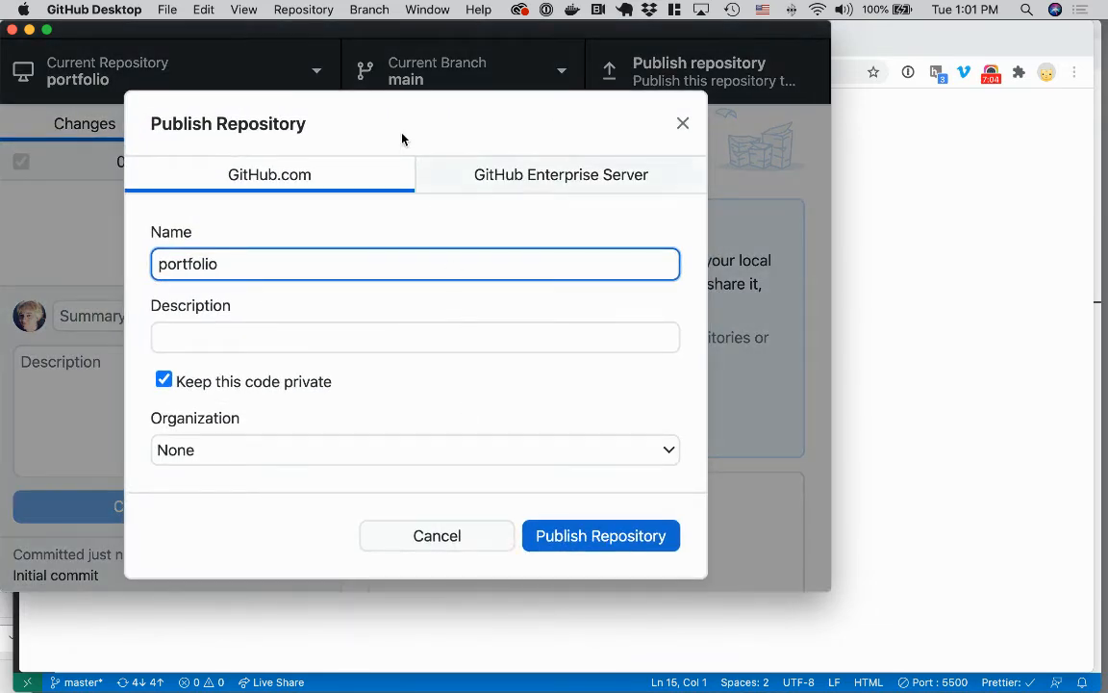
pyautogui.click(163, 381)
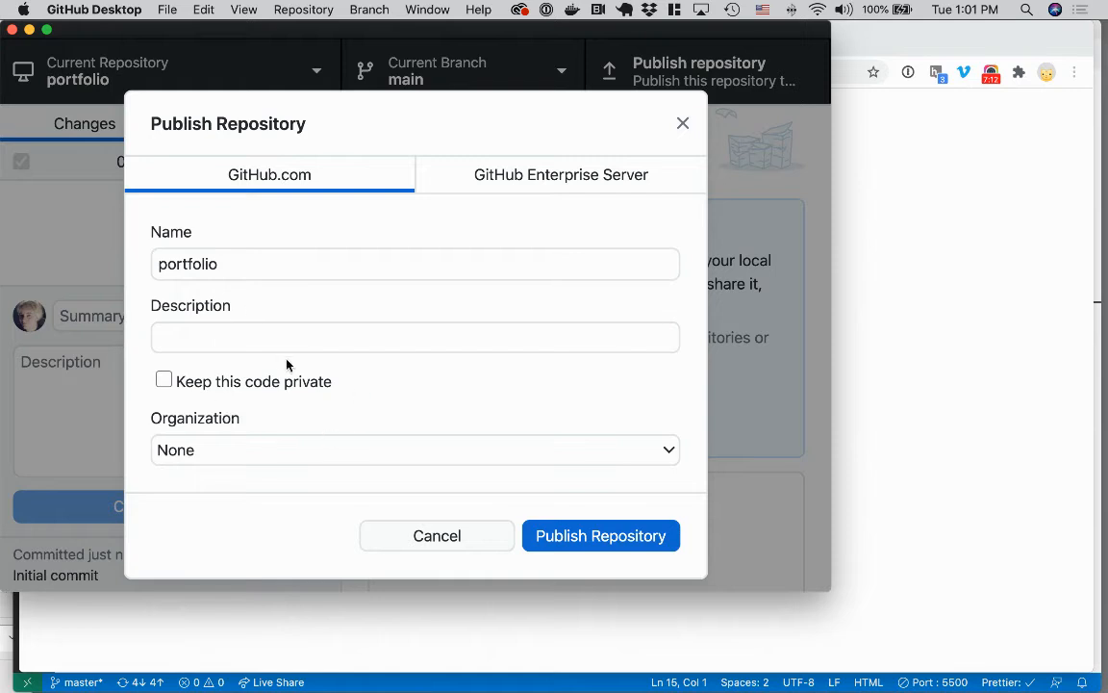
pyautogui.click(612, 541)
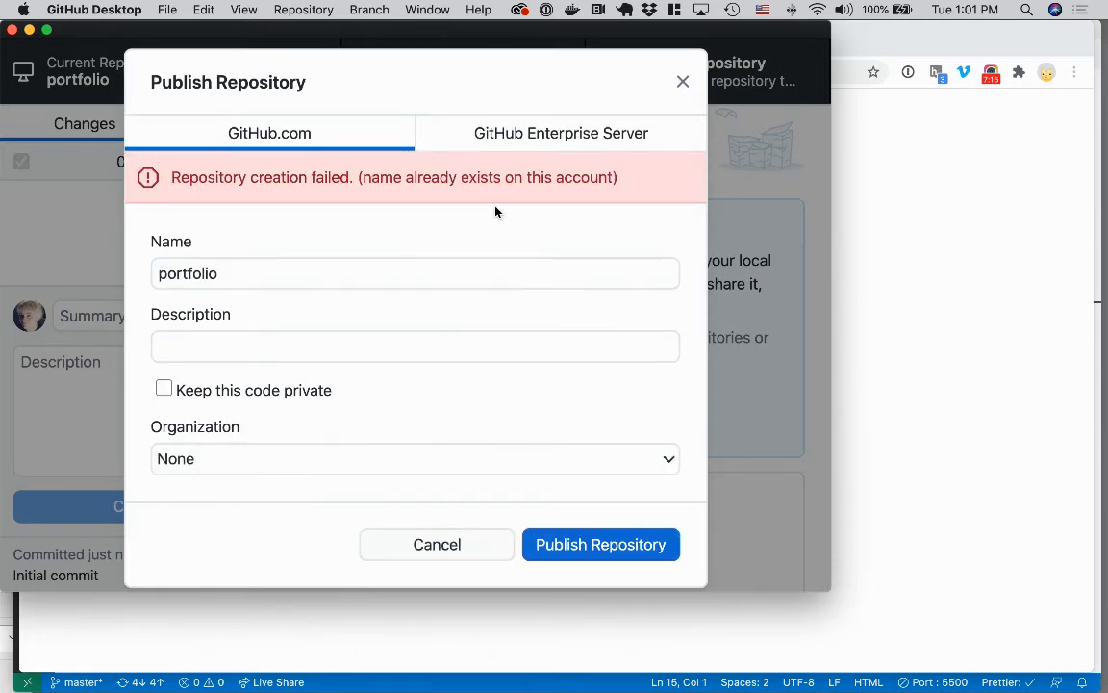
# Change the repository name to portfolio-des341-demo and publish it to GitHub.com.
pyautogui.click(260, 270)
pyautogui.write('-des341')
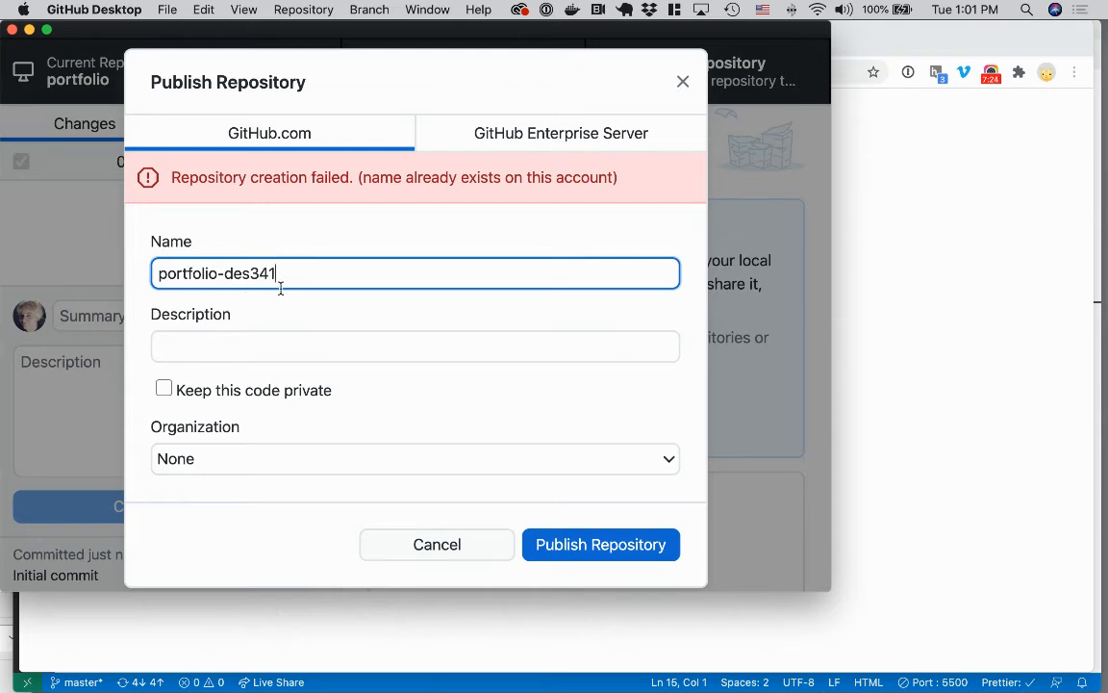
pyautogui.write('-demo')
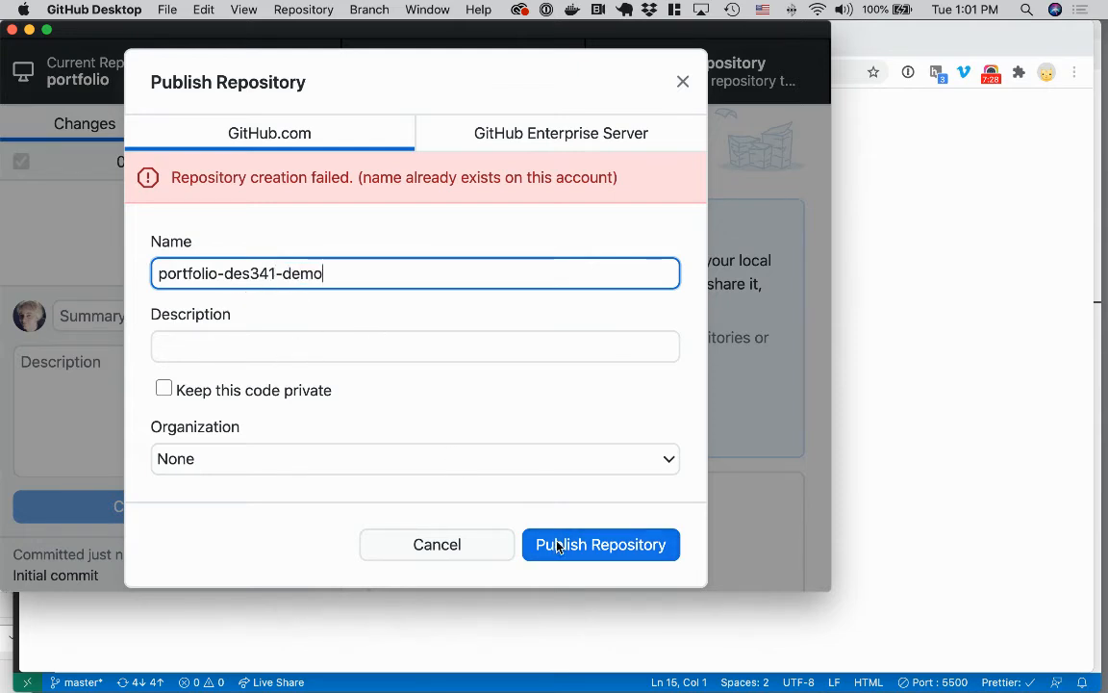
pyautogui.click(590, 546)
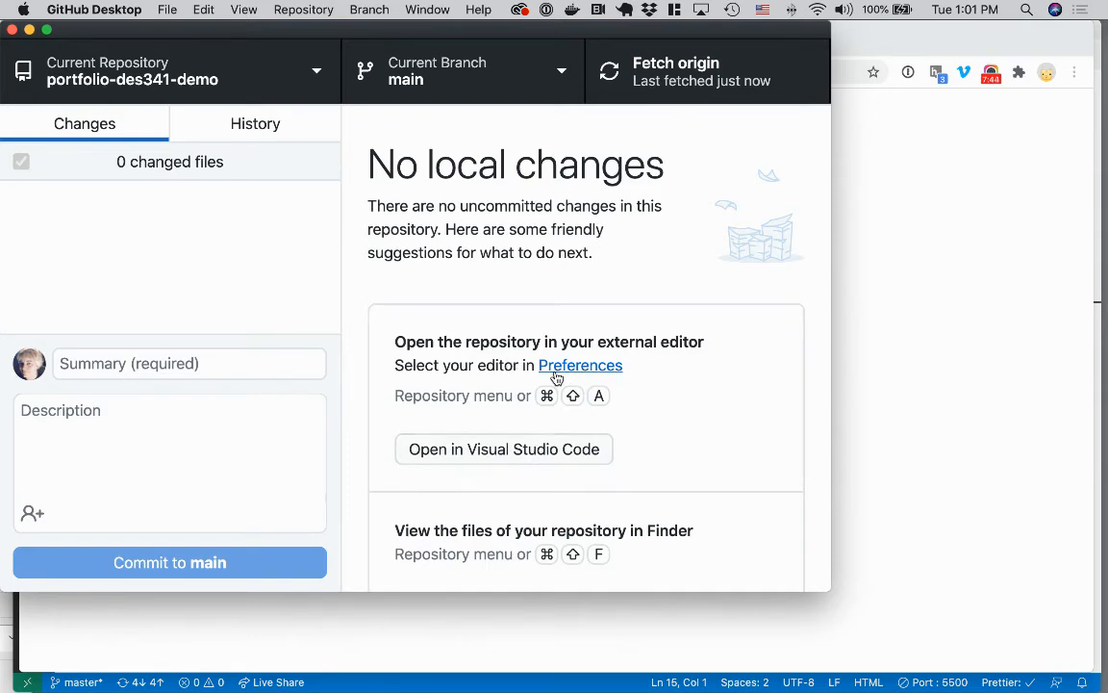
# Switch to Chrome, open the secondary account's GitHub profile in a new tab and look through its repositories for the published project.
pyautogui.press('super+Tab')
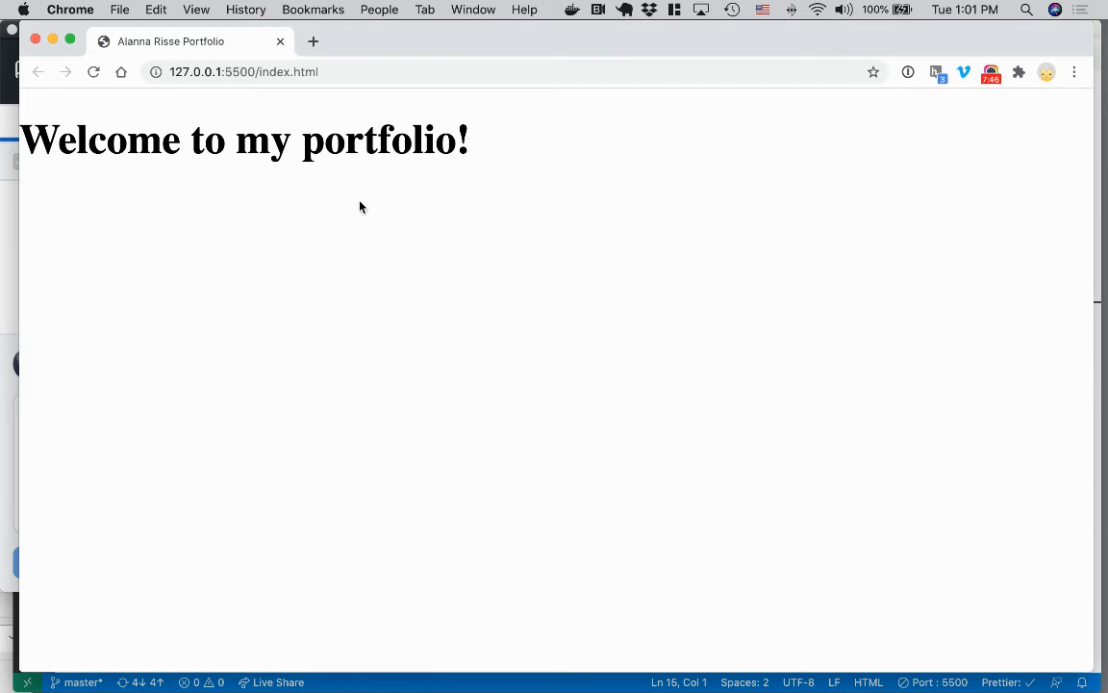
pyautogui.press('super+t')
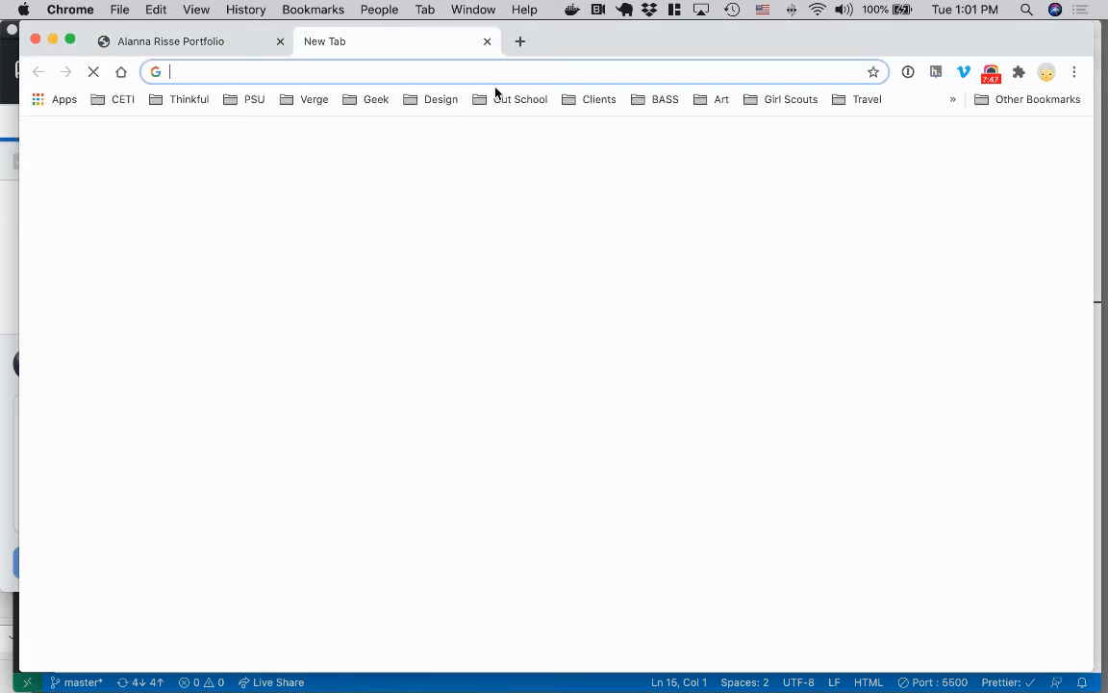
pyautogui.write('github')
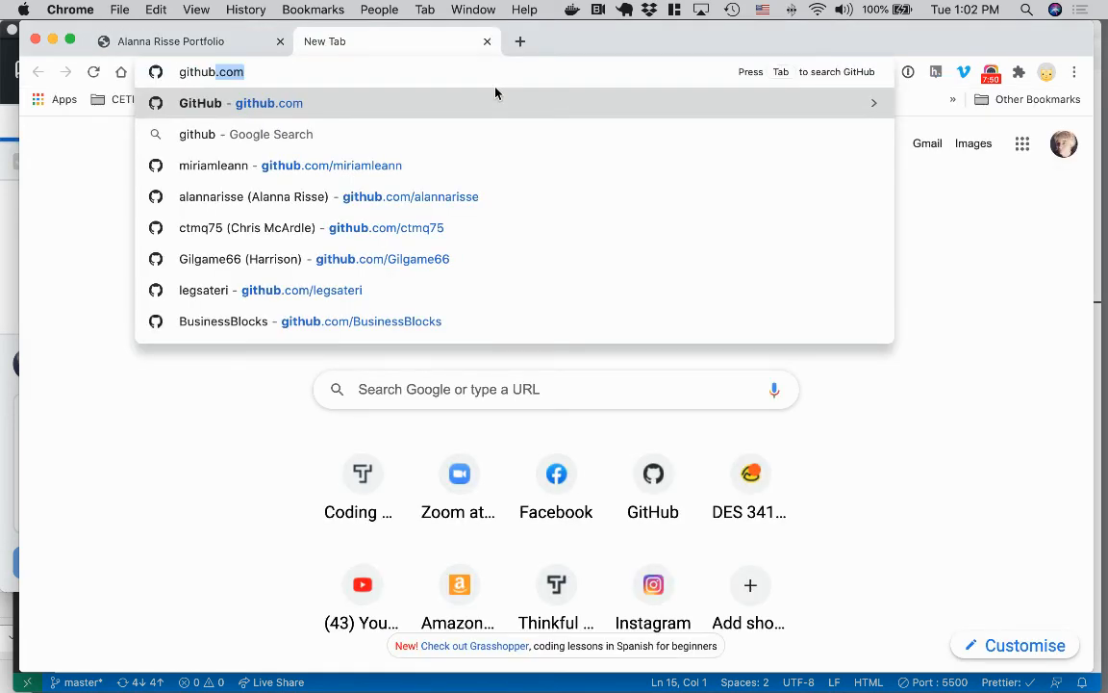
pyautogui.write('.com')
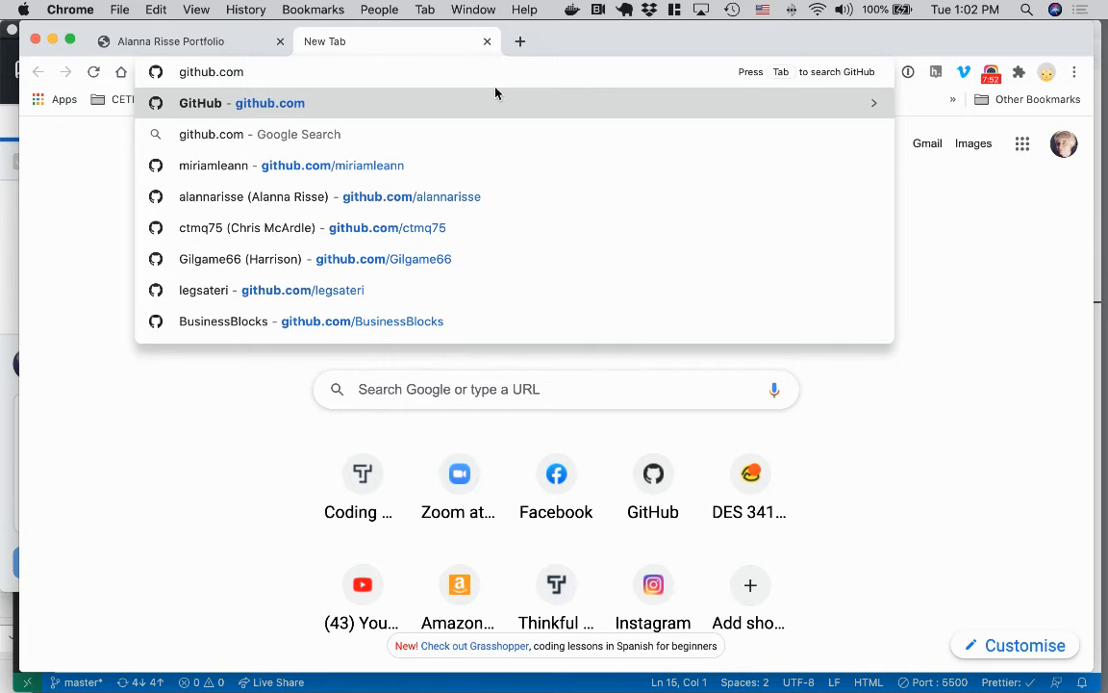
pyautogui.write('/alannacodes')
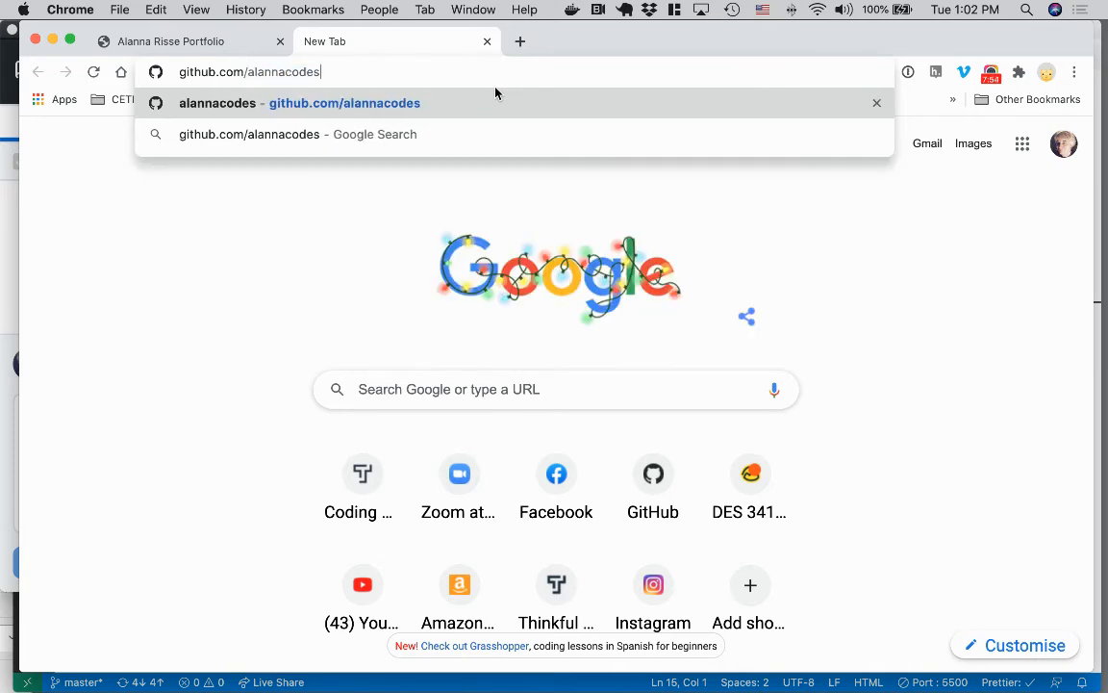
pyautogui.press('Return')
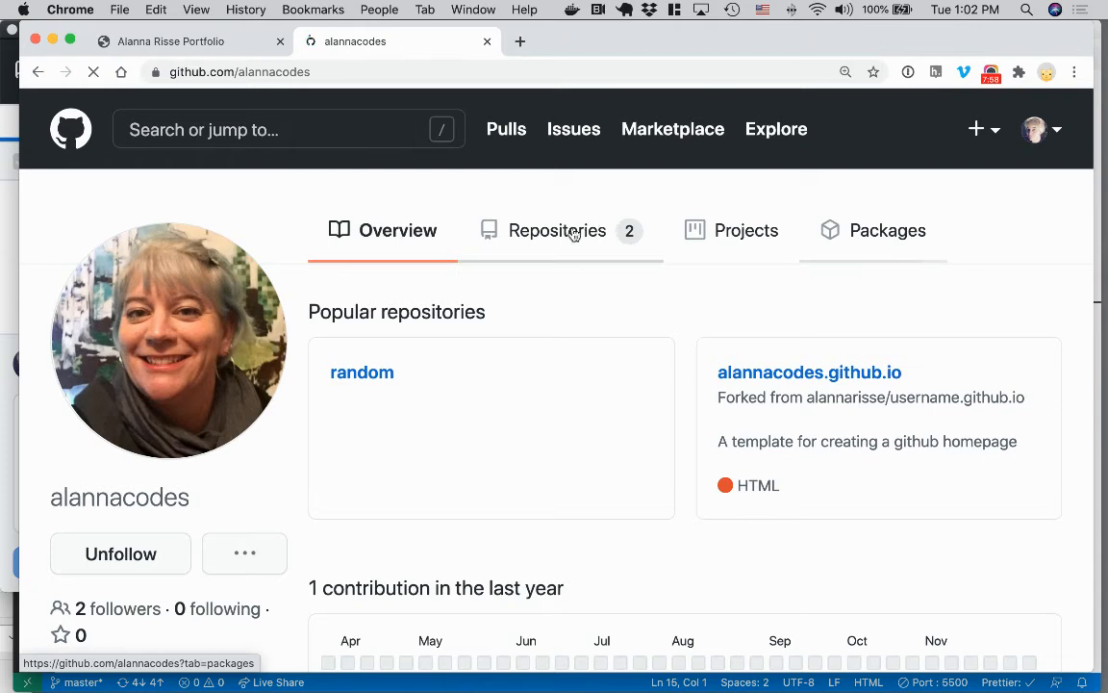
pyautogui.click(572, 234)
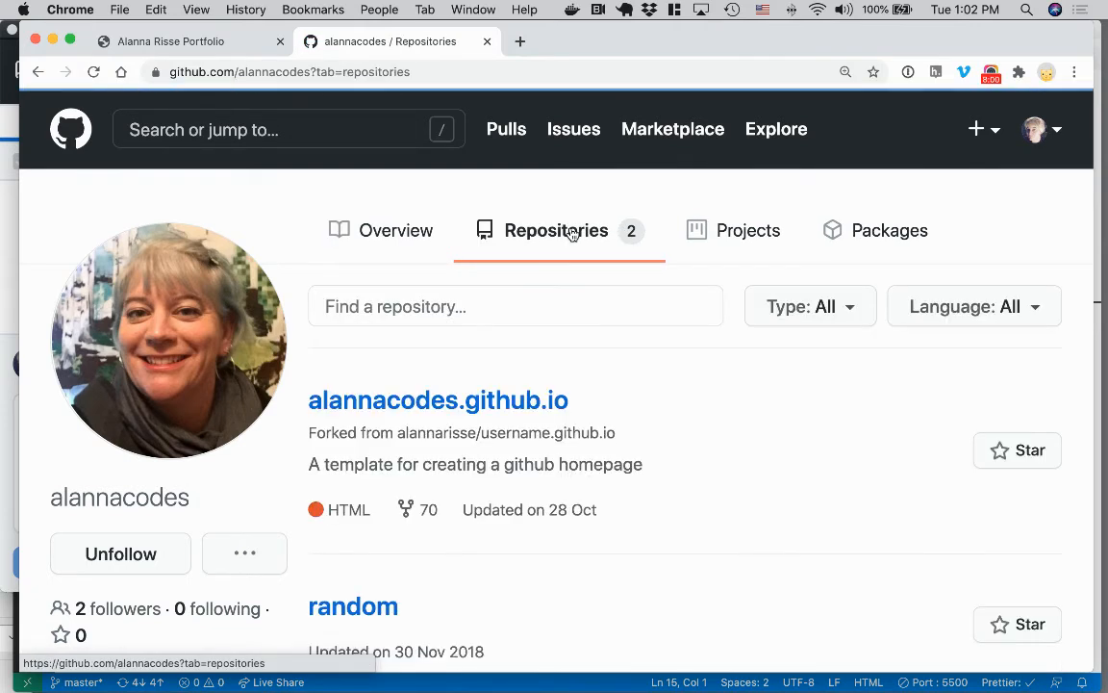
pyautogui.scroll(-3, 623, 441)
pyautogui.scroll(3, 623, 440)
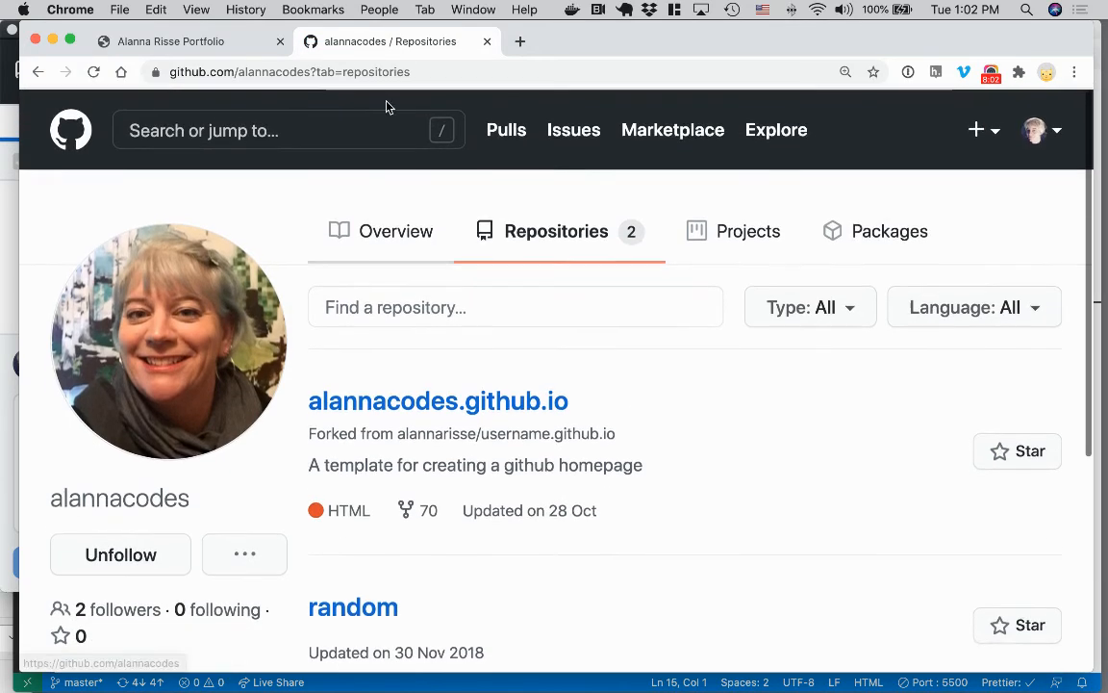
pyautogui.click(397, 69)
pyautogui.press('Right')
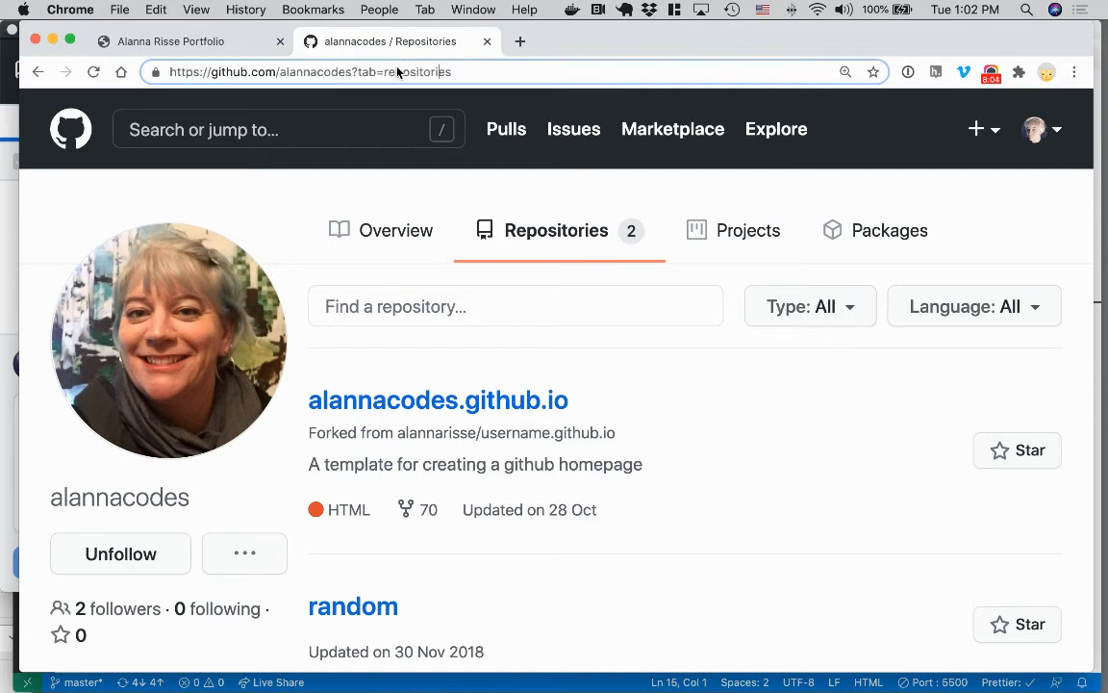
# Open the signed-in account's repositories, go to portfolio-des341-demo and check its uploaded files and folders.
pyautogui.click(1035, 130)
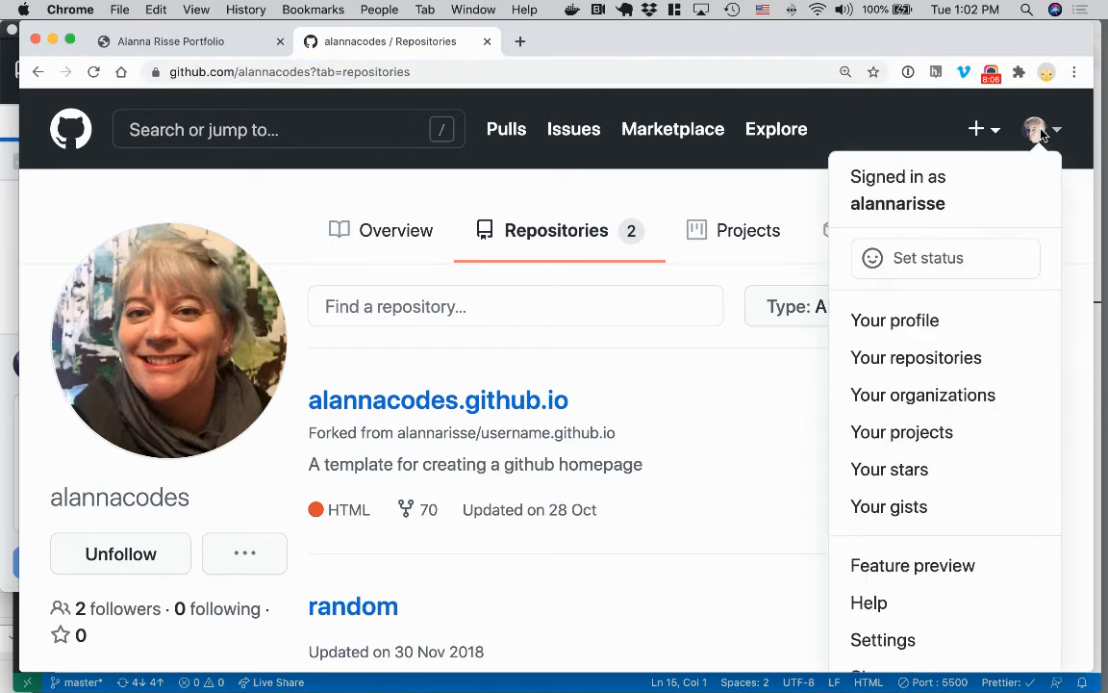
pyautogui.click(918, 358)
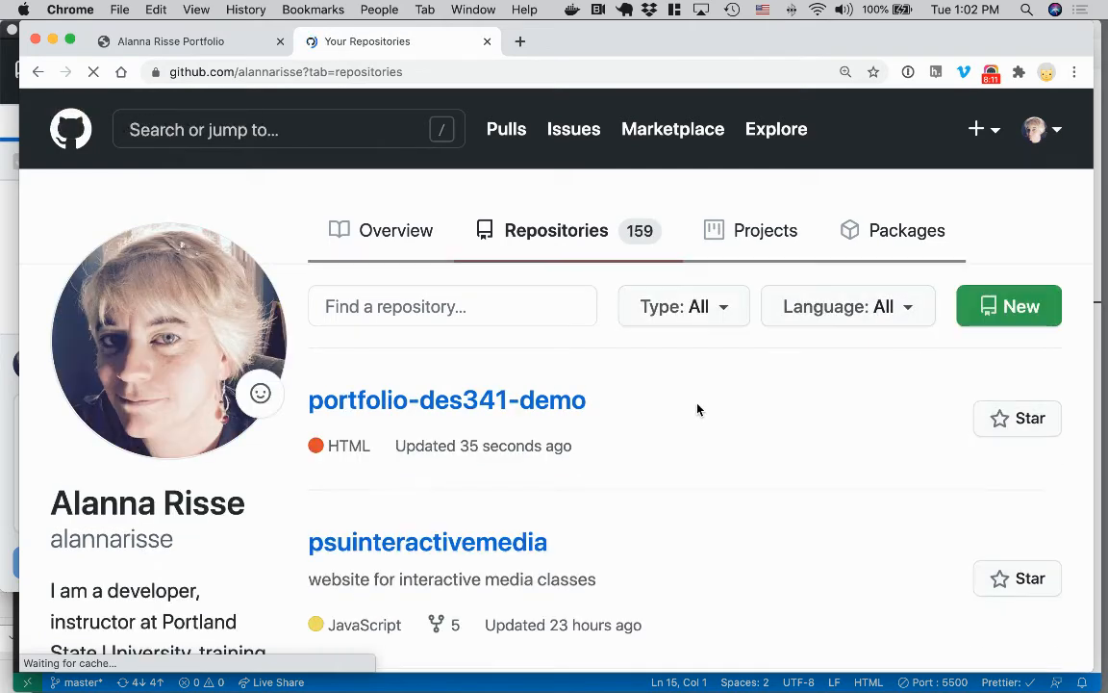
pyautogui.click(415, 402)
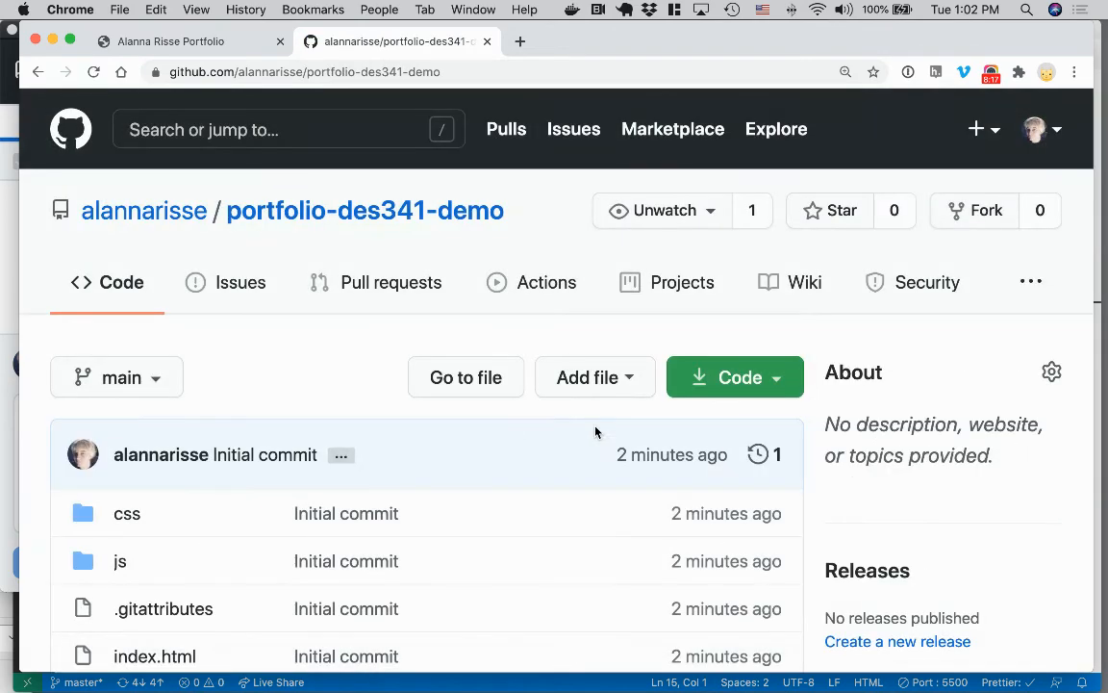
pyautogui.scroll(-4, 304, 431)
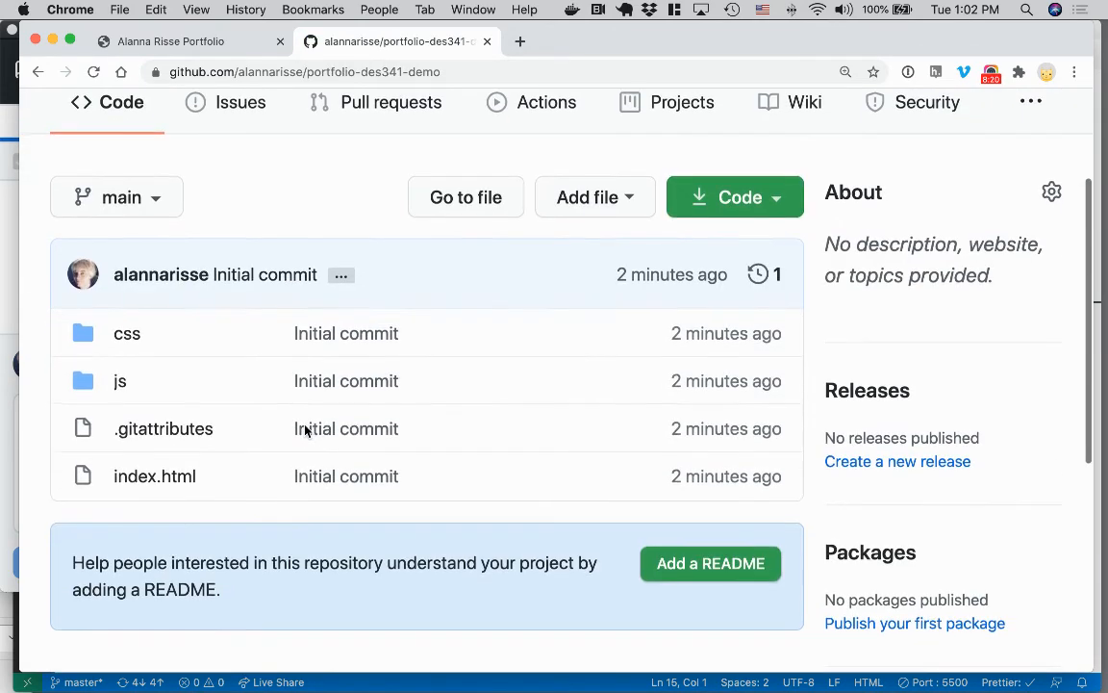
pyautogui.scroll(5, 304, 430)
pyautogui.scroll(-1, 337, 494)
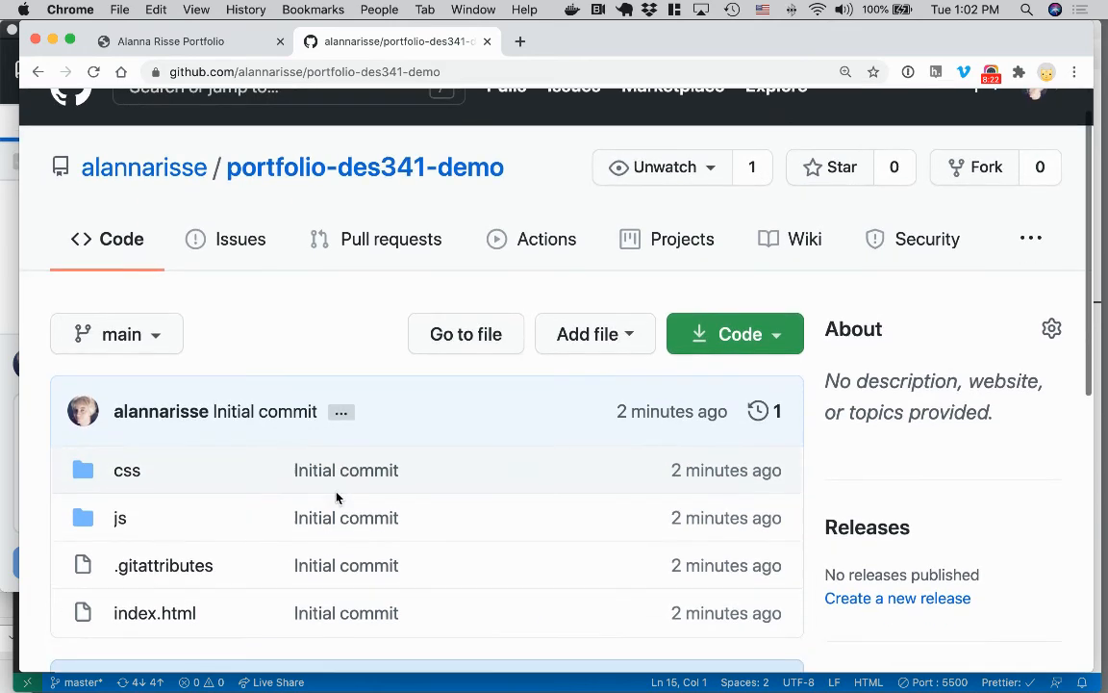
pyautogui.scroll(-2, 337, 498)
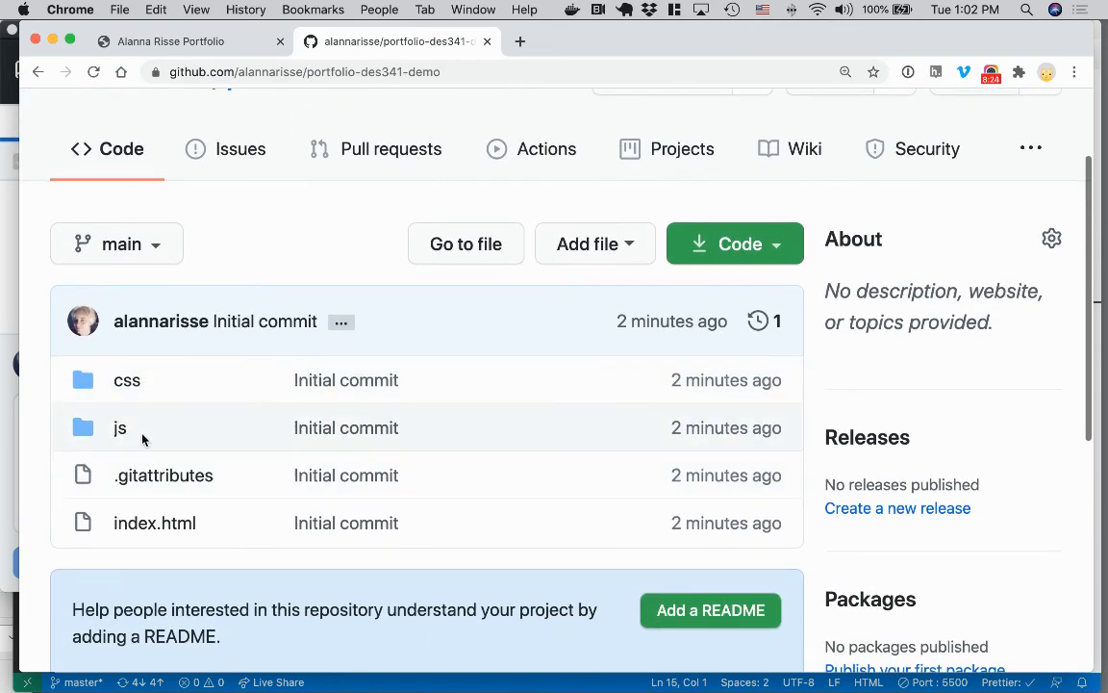
# Open index.html in the repository and examine its code, including the h1 heading text.
pyautogui.click(153, 522)
pyautogui.scroll(-1, 385, 510)
pyautogui.scroll(-6, 440, 533)
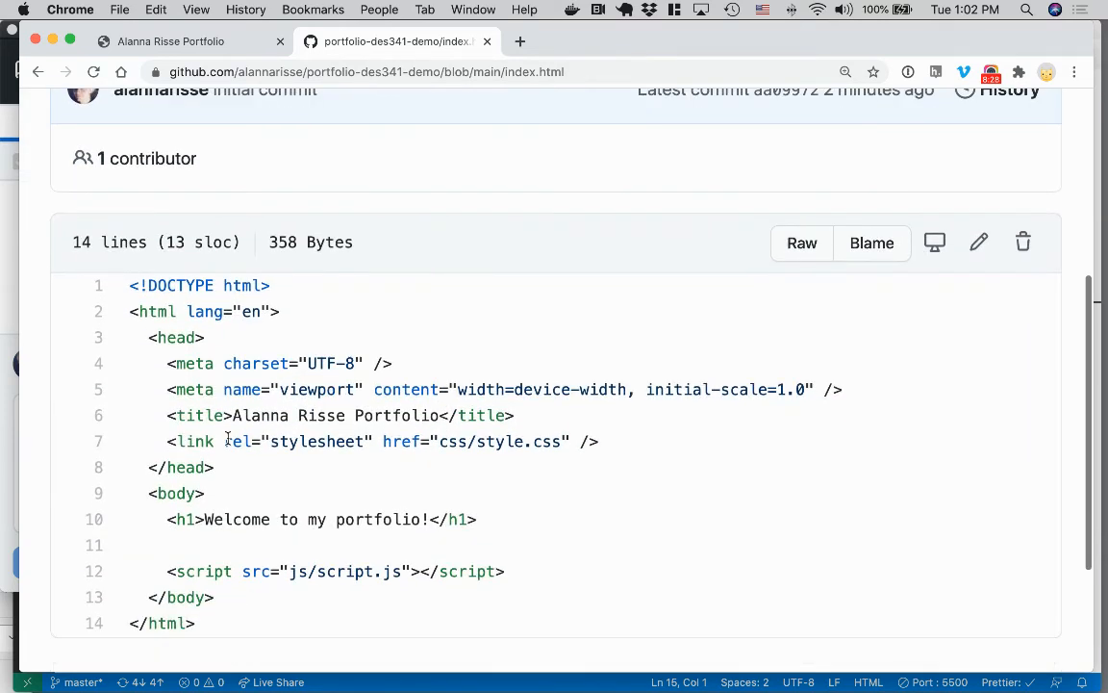
pyautogui.moveTo(207, 529); pyautogui.dragTo(435, 519)
pyautogui.scroll(6, 539, 544)
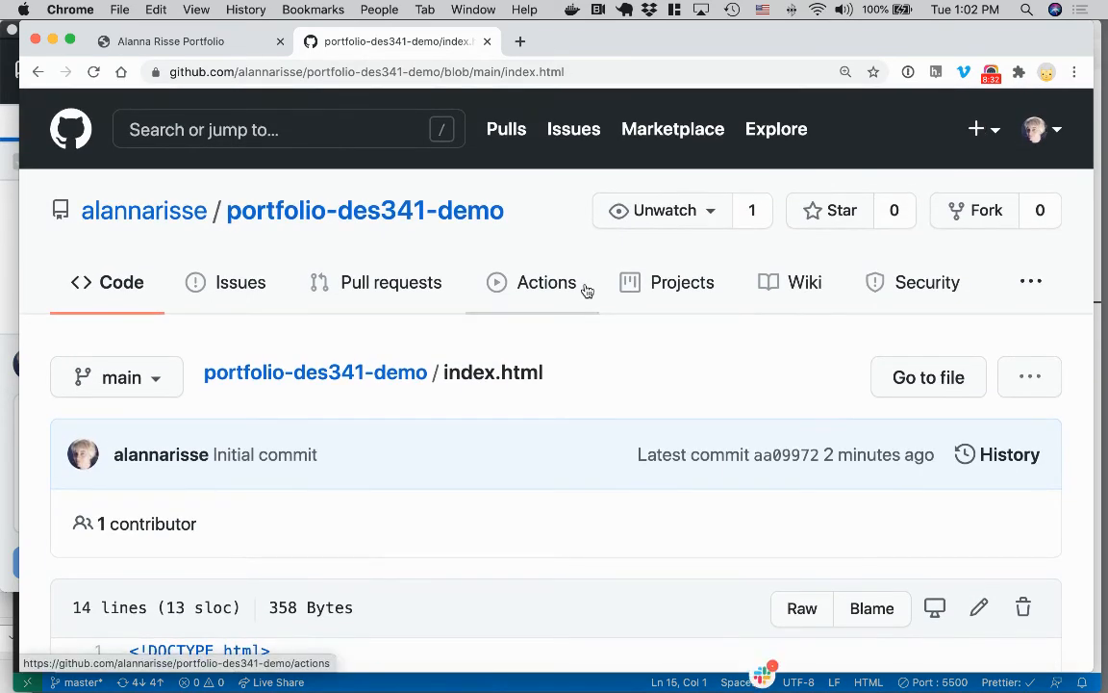
# Switch to GitHub Desktop and make the secondary account's github.io repository the current one.
pyautogui.press('super+Tab')
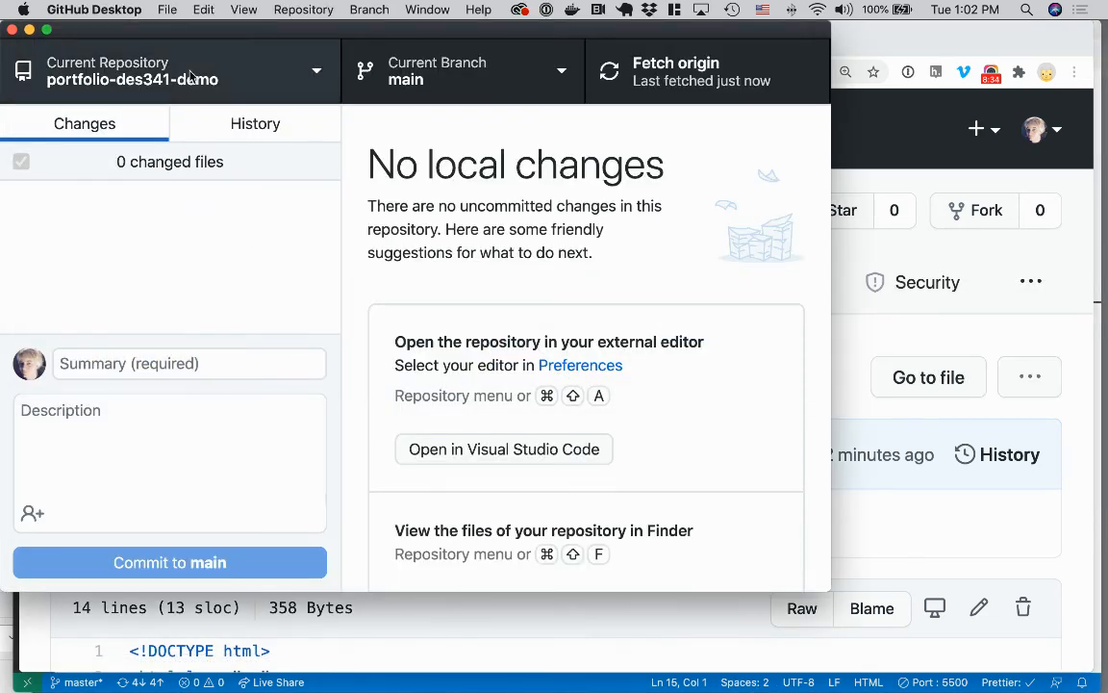
pyautogui.click(180, 75)
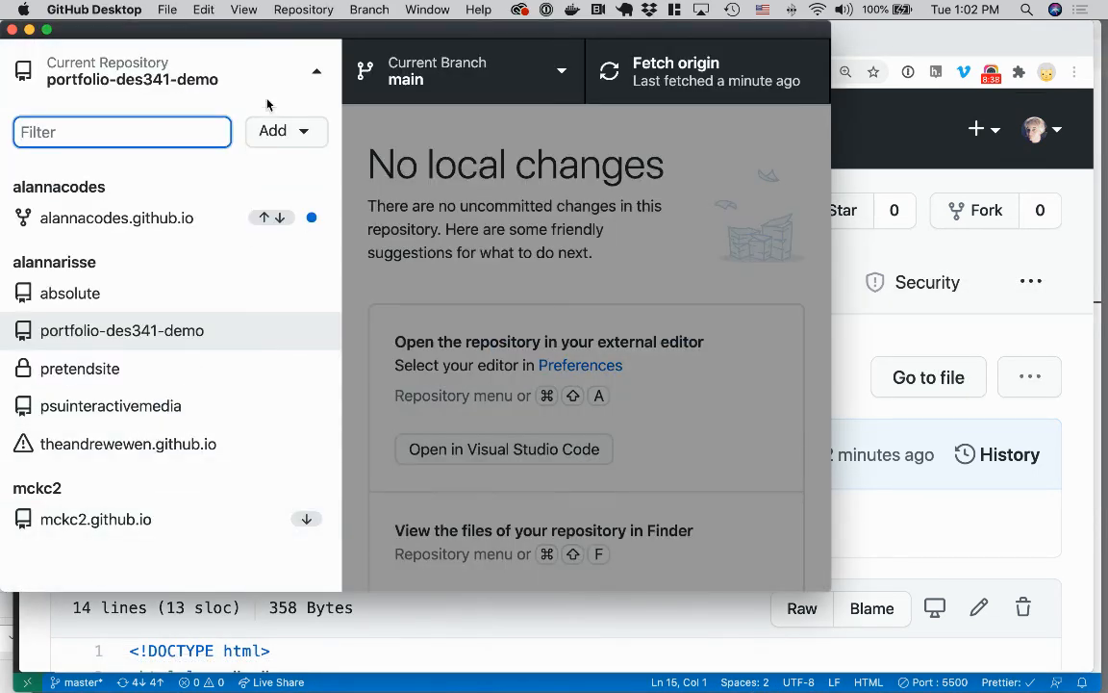
pyautogui.click(158, 228)
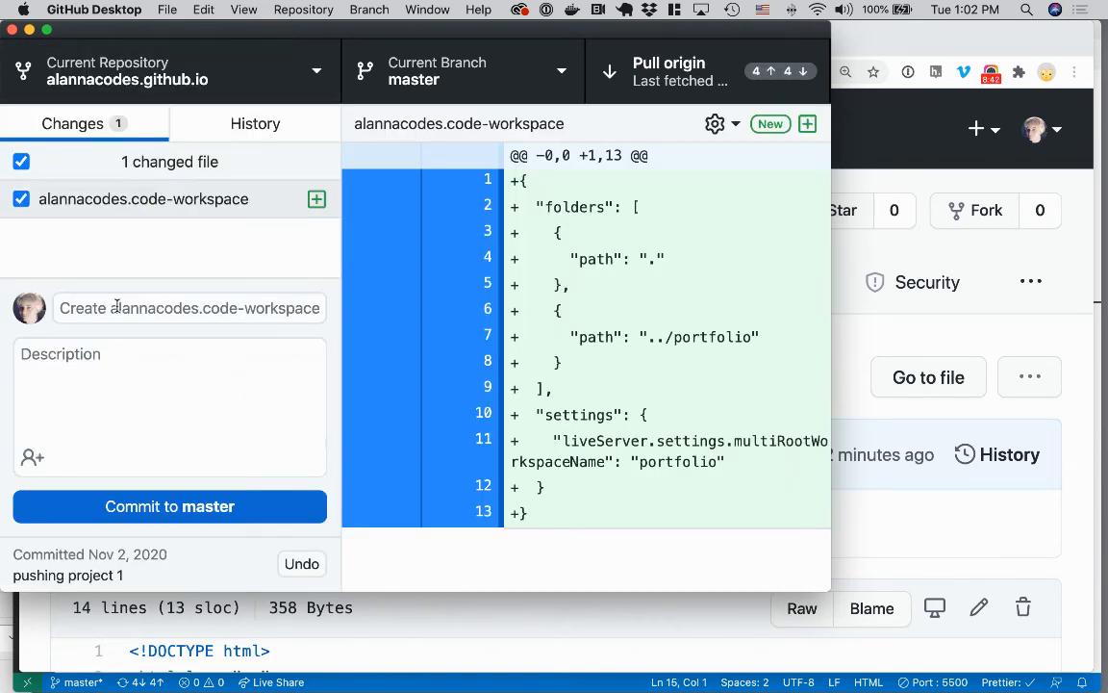
# Return to Chrome, list the signed-in account's repositories and reopen portfolio-des341-demo.
pyautogui.click(940, 110)
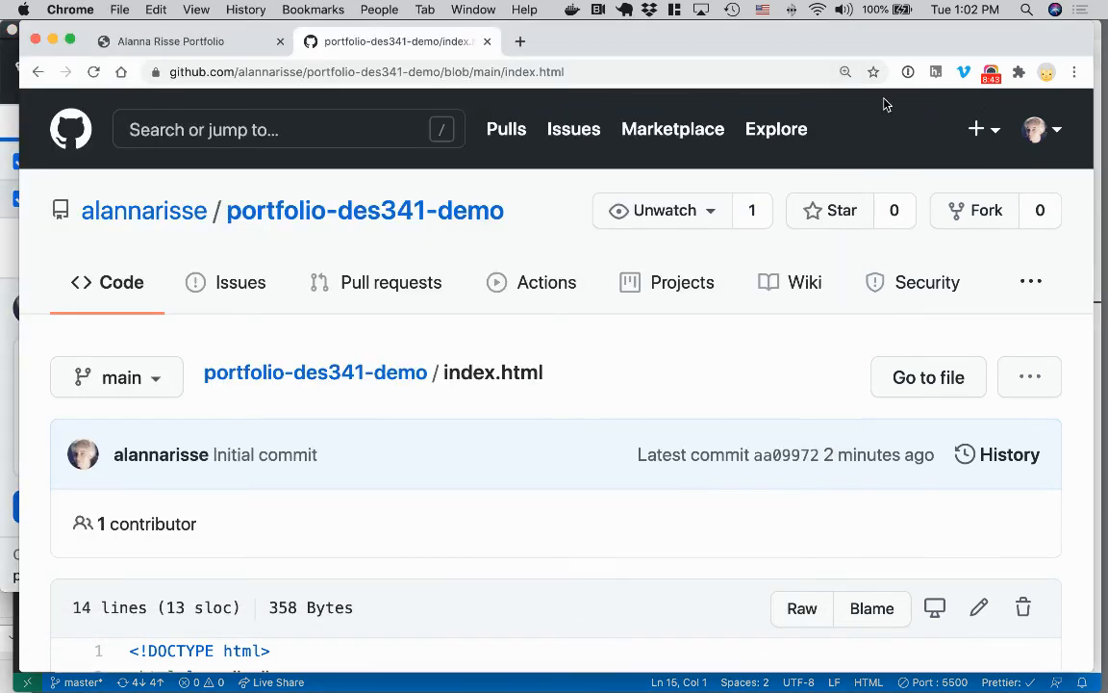
pyautogui.click(1037, 132)
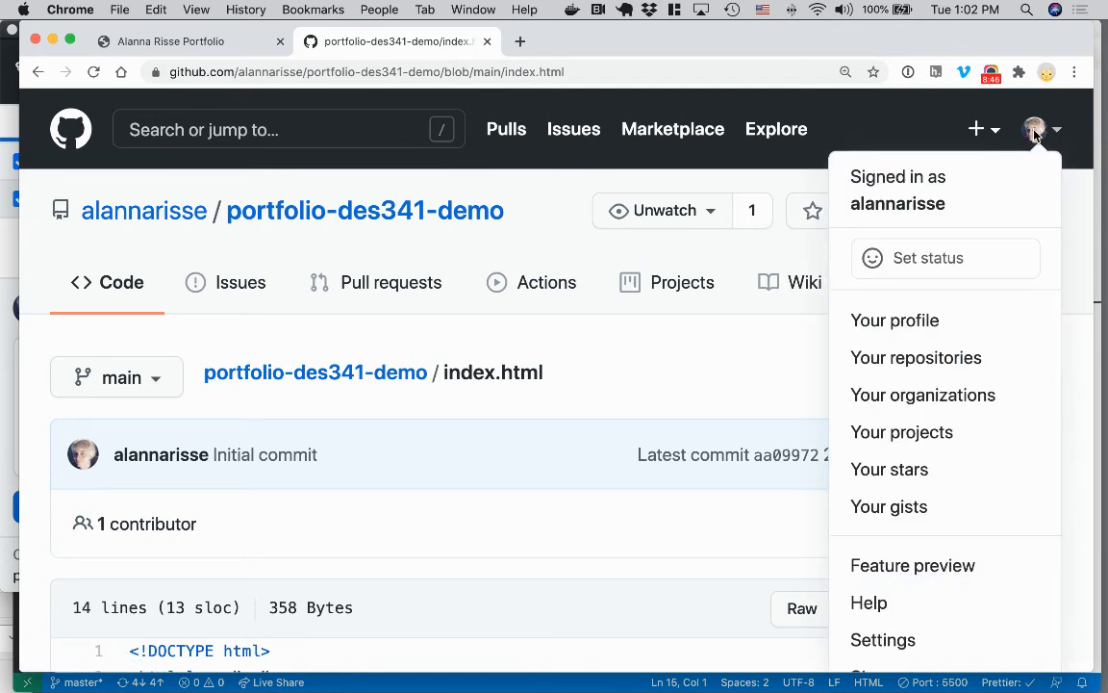
pyautogui.click(938, 327)
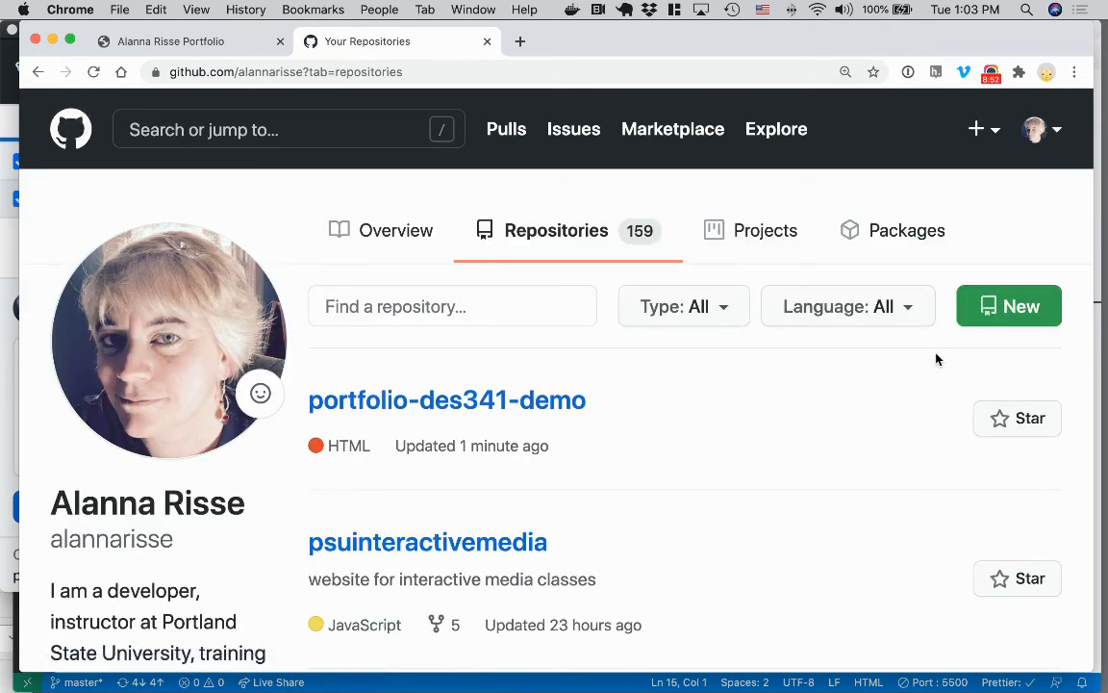
pyautogui.scroll(-1, 563, 399)
pyautogui.click(549, 389)
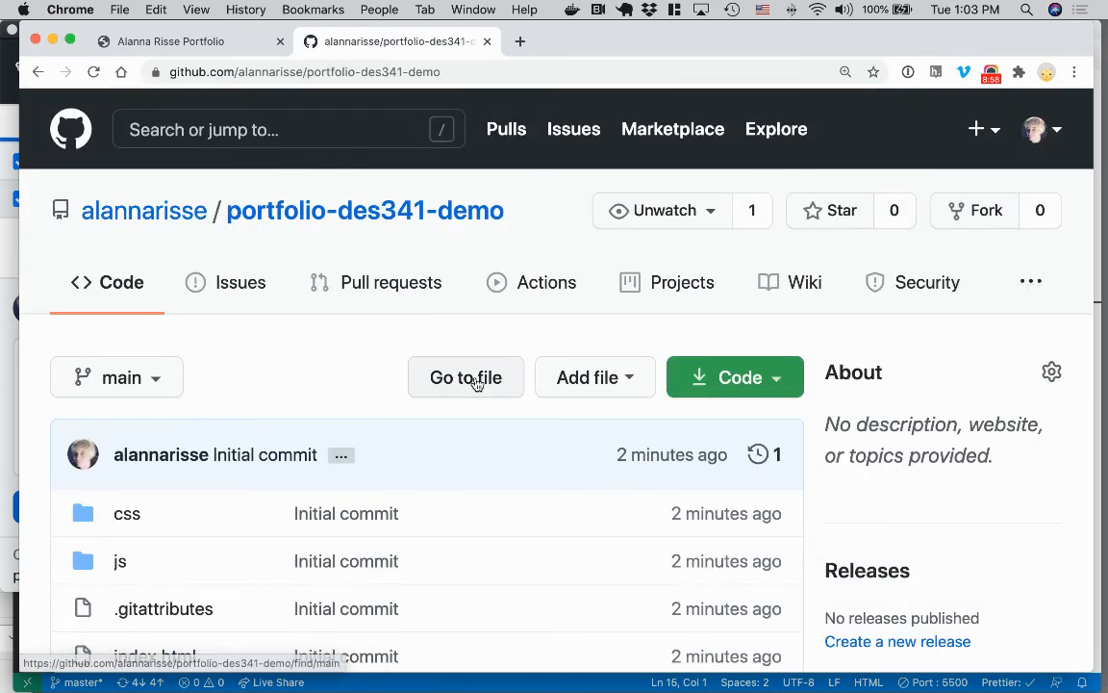
pyautogui.scroll(-6, 475, 380)
pyautogui.scroll(6, 476, 380)
pyautogui.scroll(1, 471, 377)
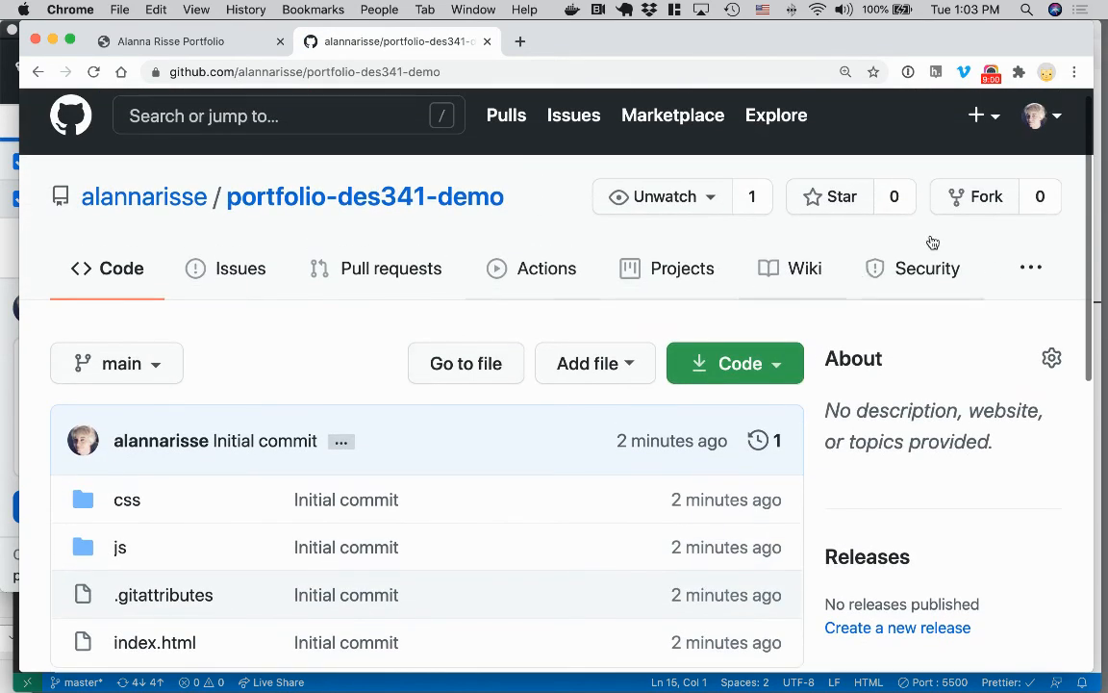
# In the repository's settings, enable GitHub Pages with the main branch as the source and save it.
pyautogui.click(1030, 269)
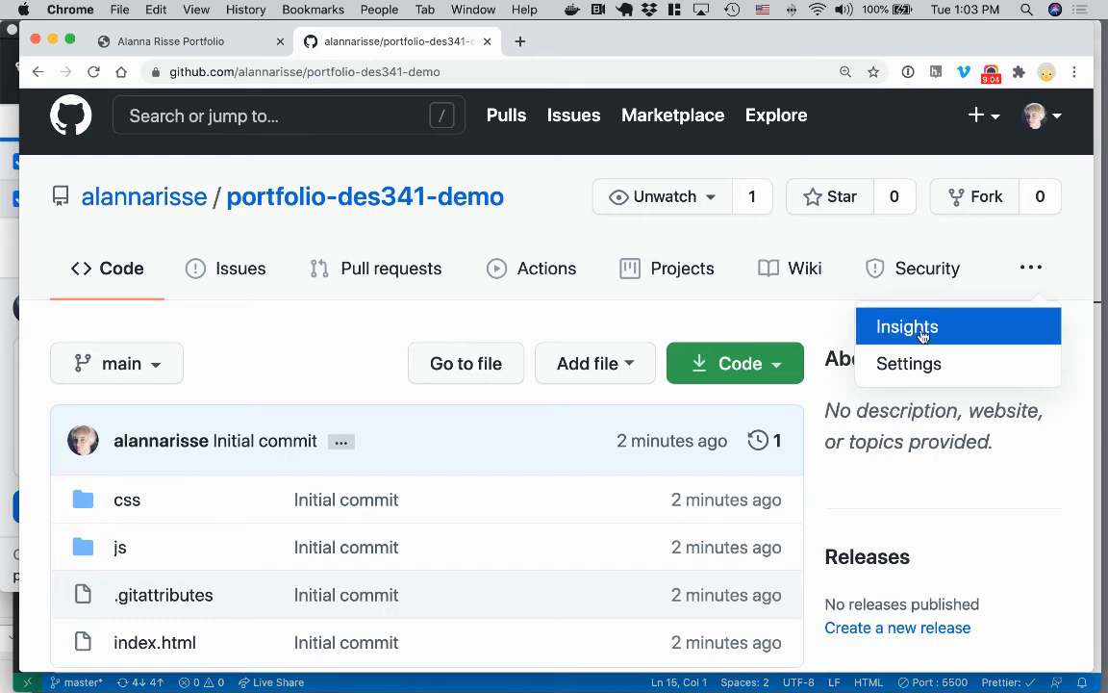
pyautogui.click(909, 376)
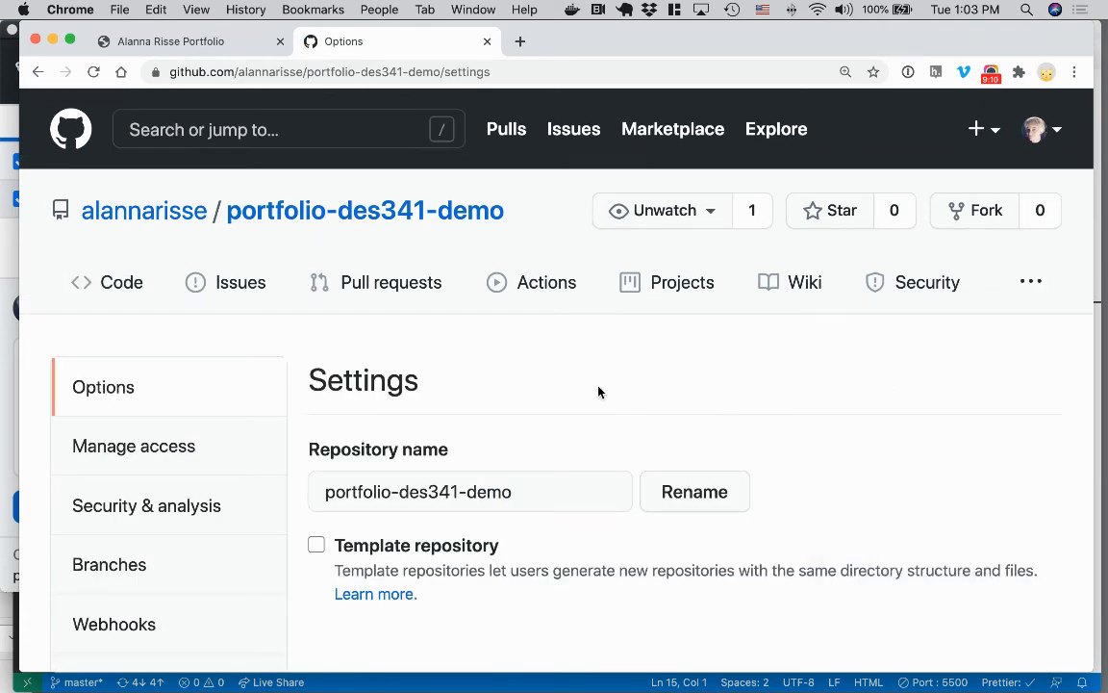
pyautogui.scroll(-20, 575, 396)
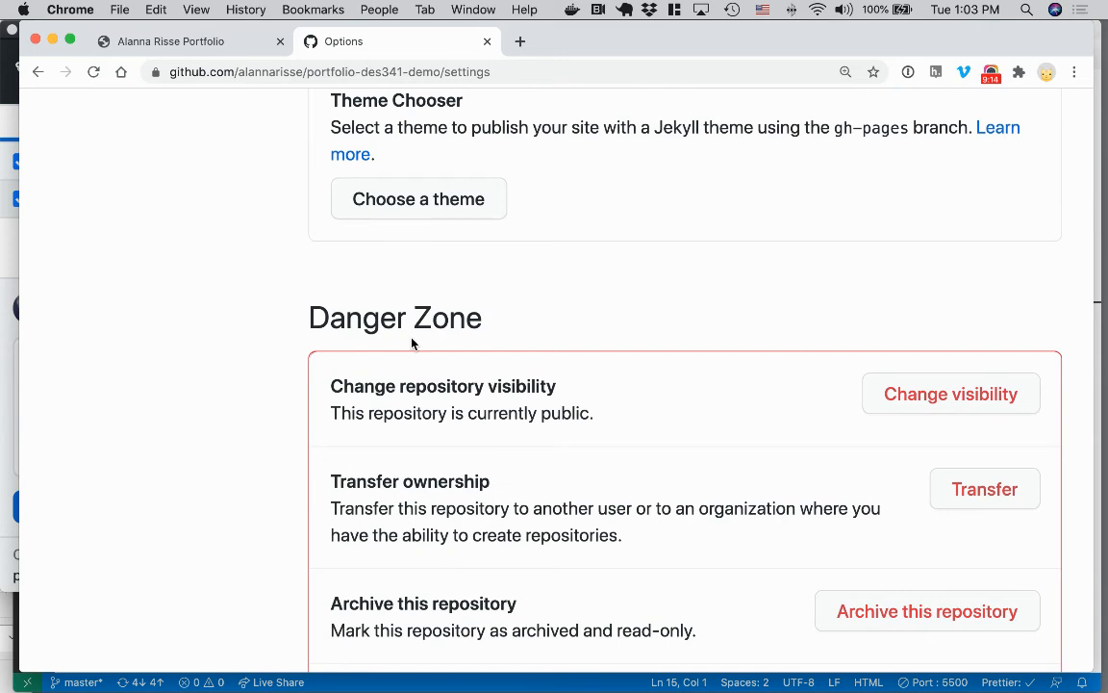
pyautogui.scroll(3, 413, 344)
pyautogui.scroll(4, 414, 343)
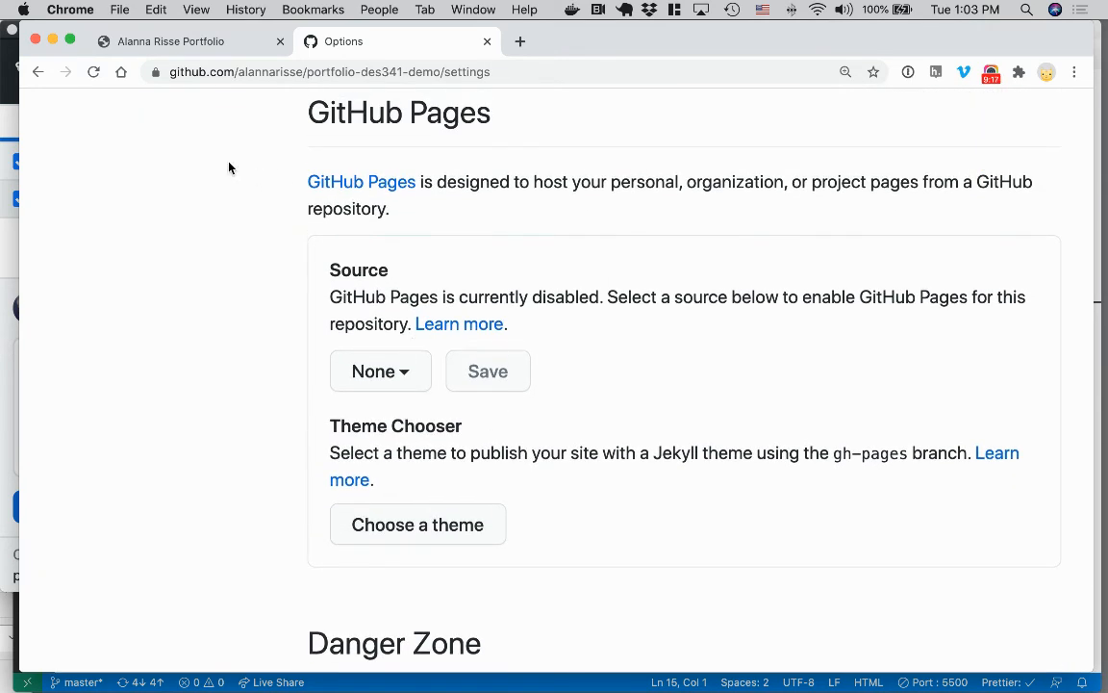
pyautogui.click(400, 377)
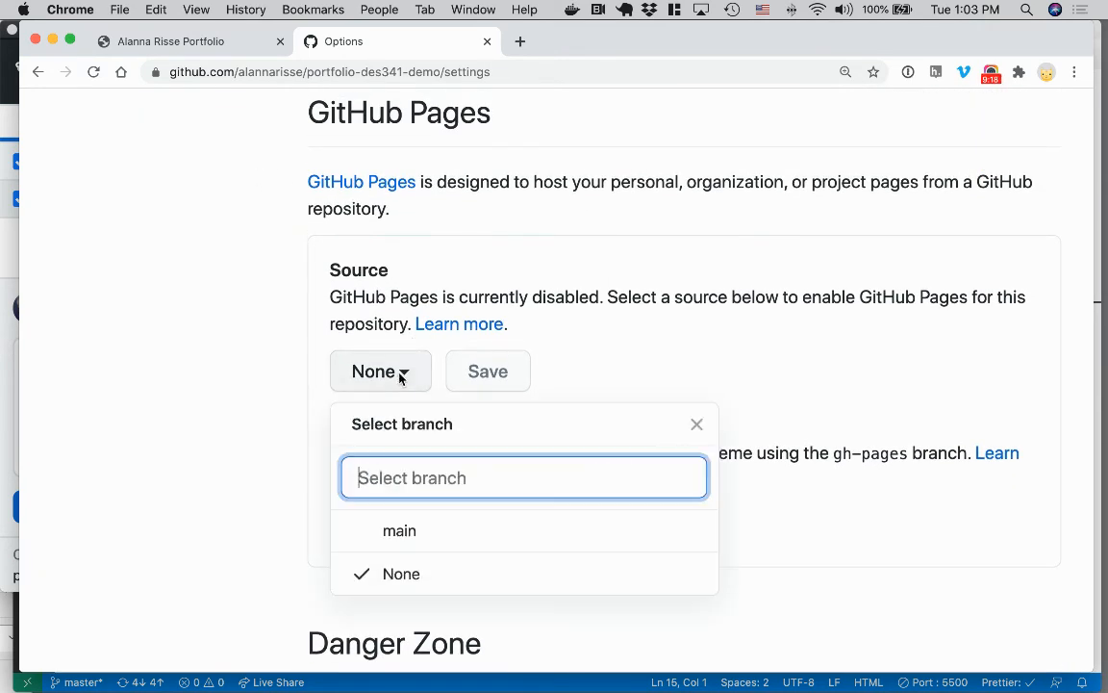
pyautogui.click(404, 532)
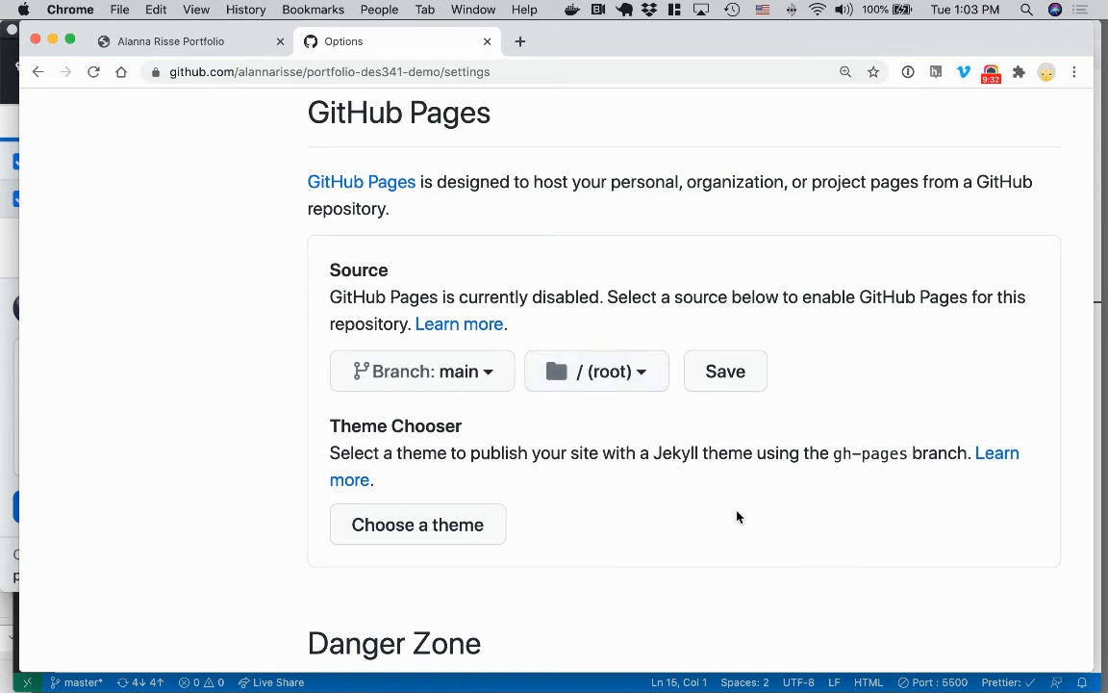
pyautogui.click(727, 382)
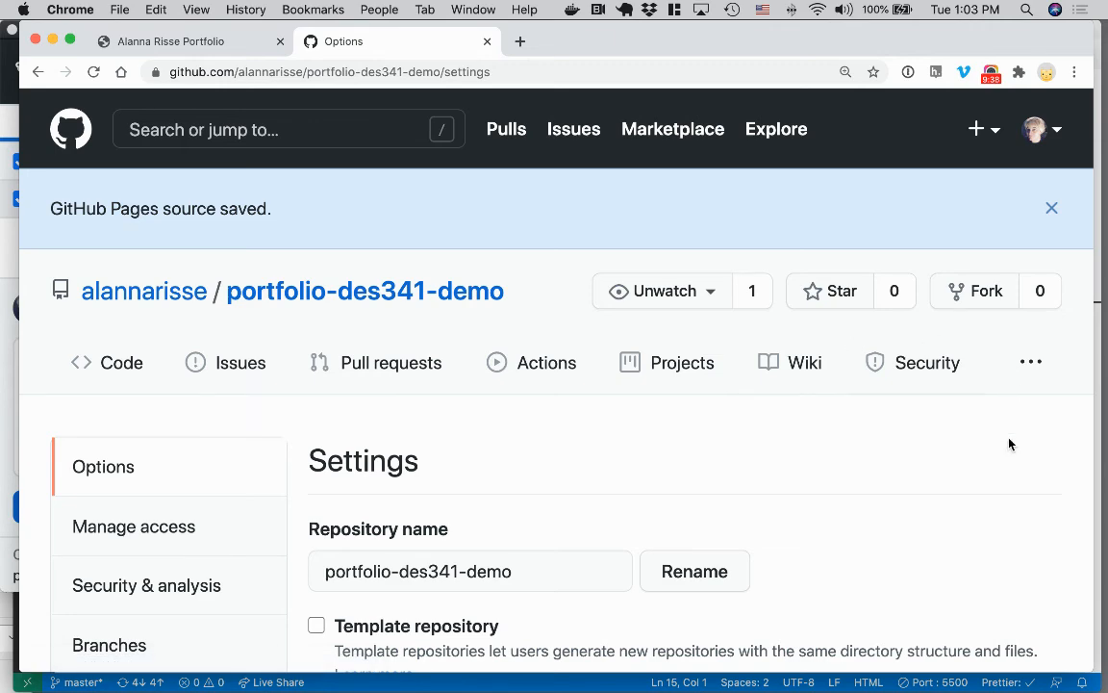
# Find the GitHub Pages section in the repository's settings and open the published portfolio-des341-demo site.
pyautogui.scroll(-15, 1009, 444)
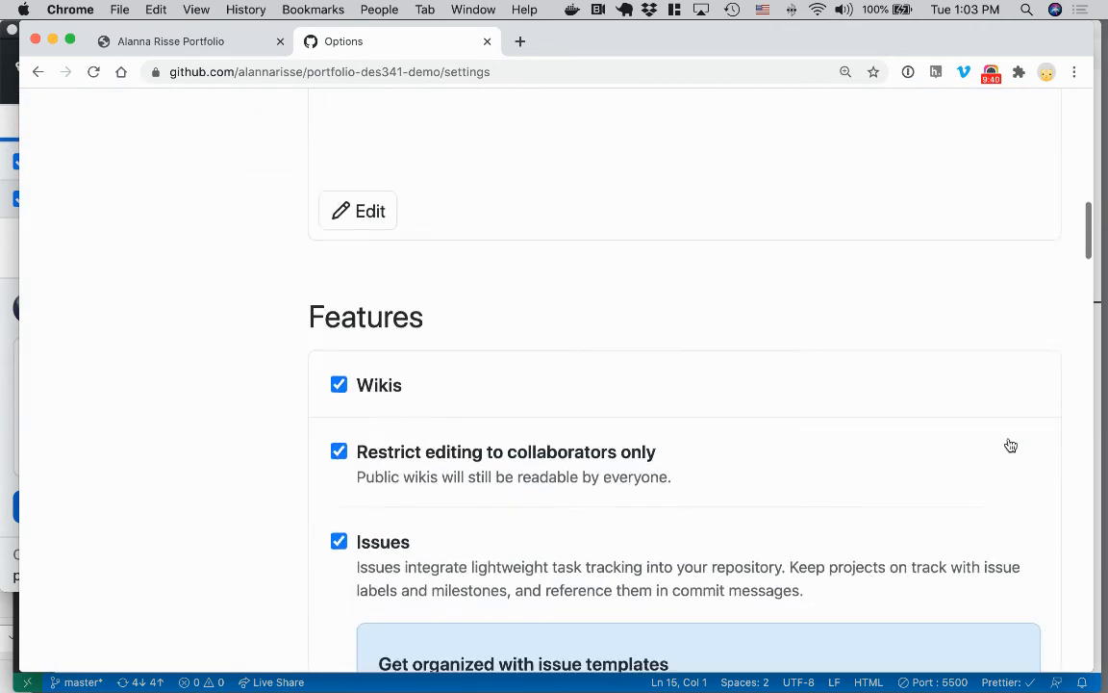
pyautogui.scroll(-10, 1009, 444)
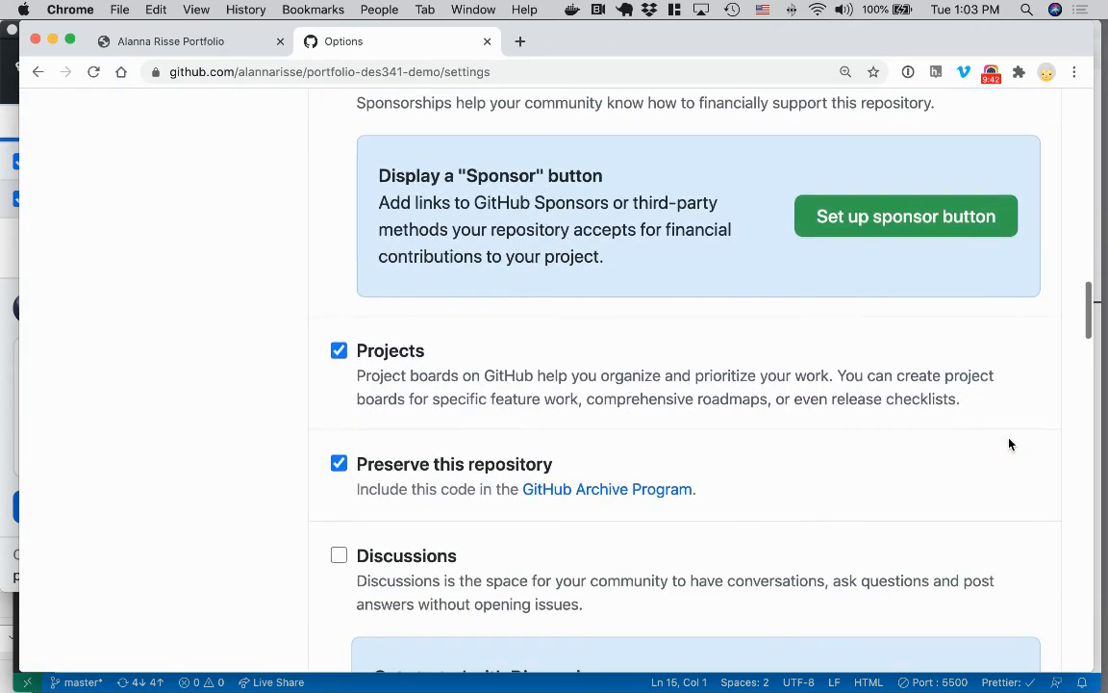
pyautogui.scroll(-20, 1010, 443)
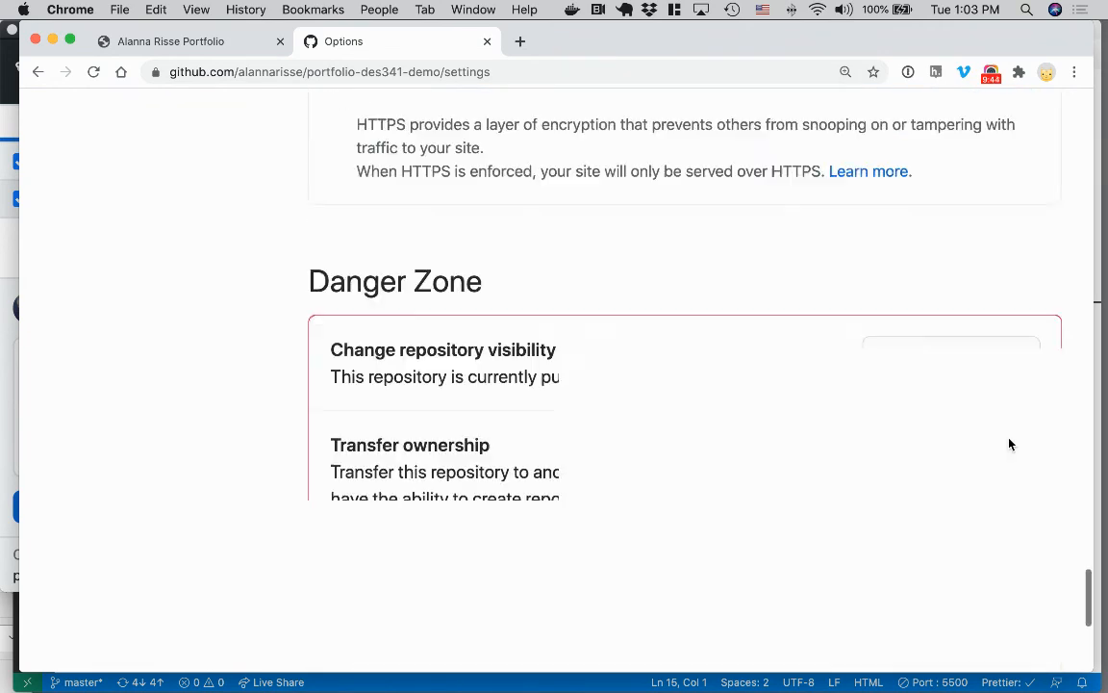
pyautogui.scroll(10, 1010, 443)
pyautogui.scroll(5, 1007, 438)
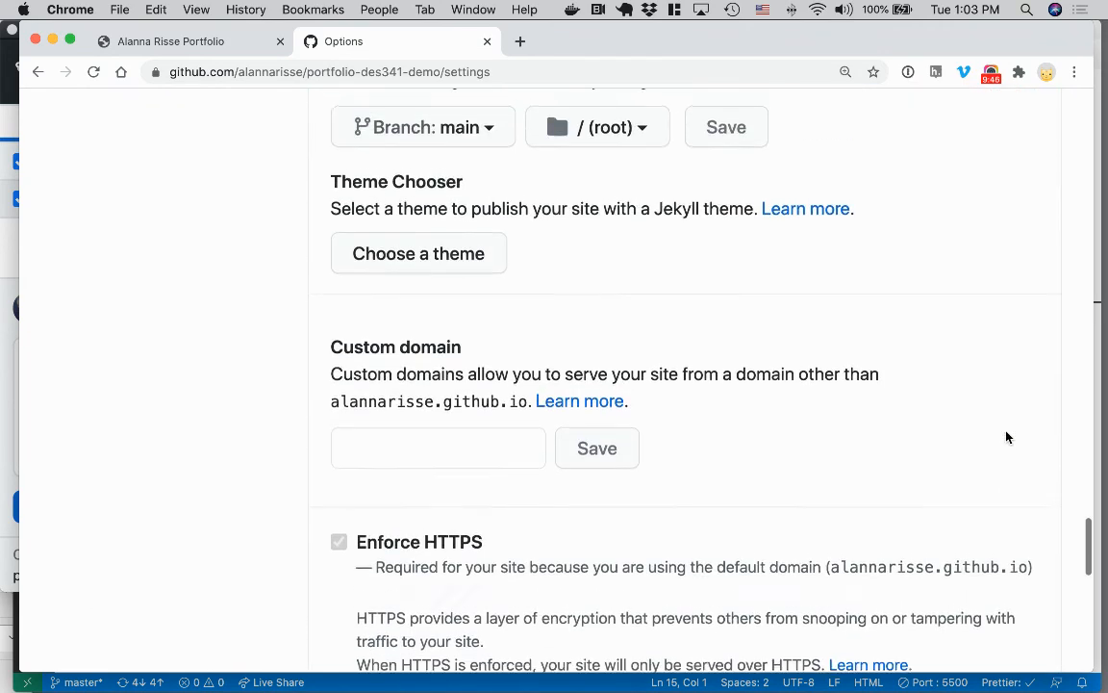
pyautogui.moveTo(844, 123); pyautogui.dragTo(1036, 230)
pyautogui.click(1034, 228)
pyautogui.scroll(3, 962, 245)
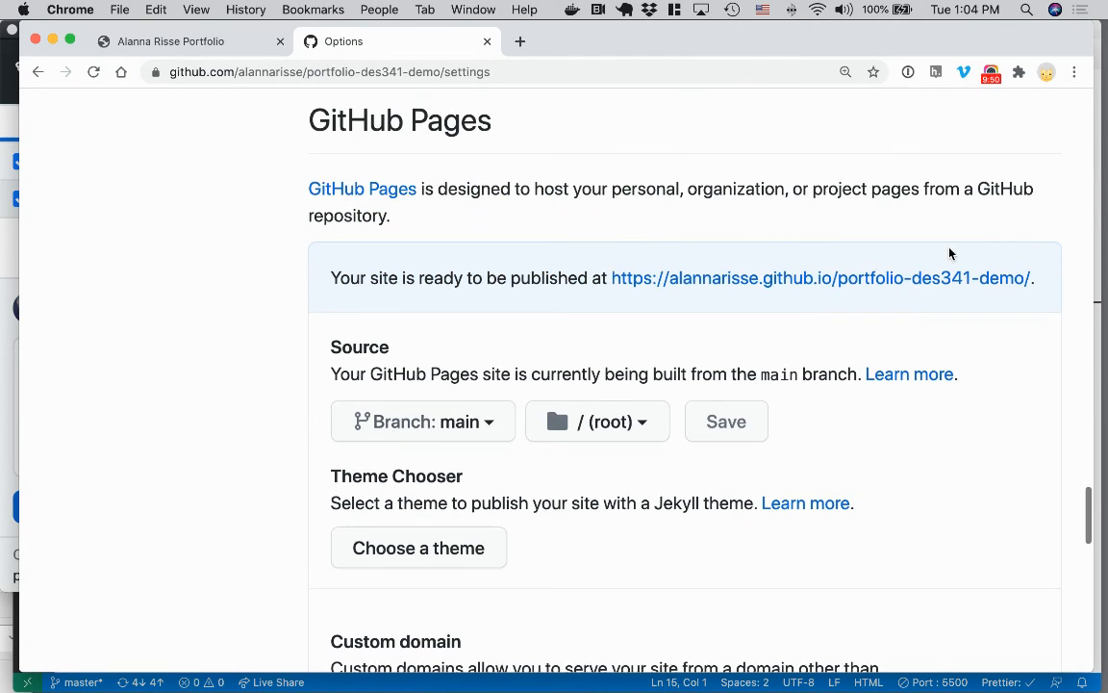
pyautogui.click(869, 280)
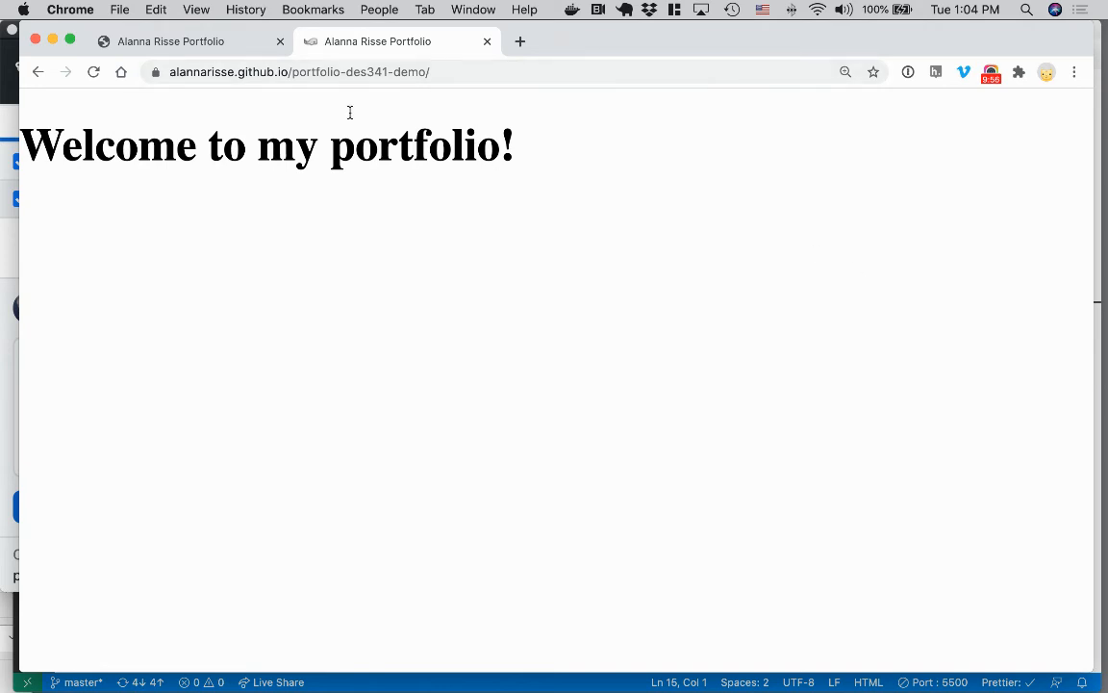
pyautogui.moveTo(348, 111); pyautogui.dragTo(490, 121)
pyautogui.click(583, 184)
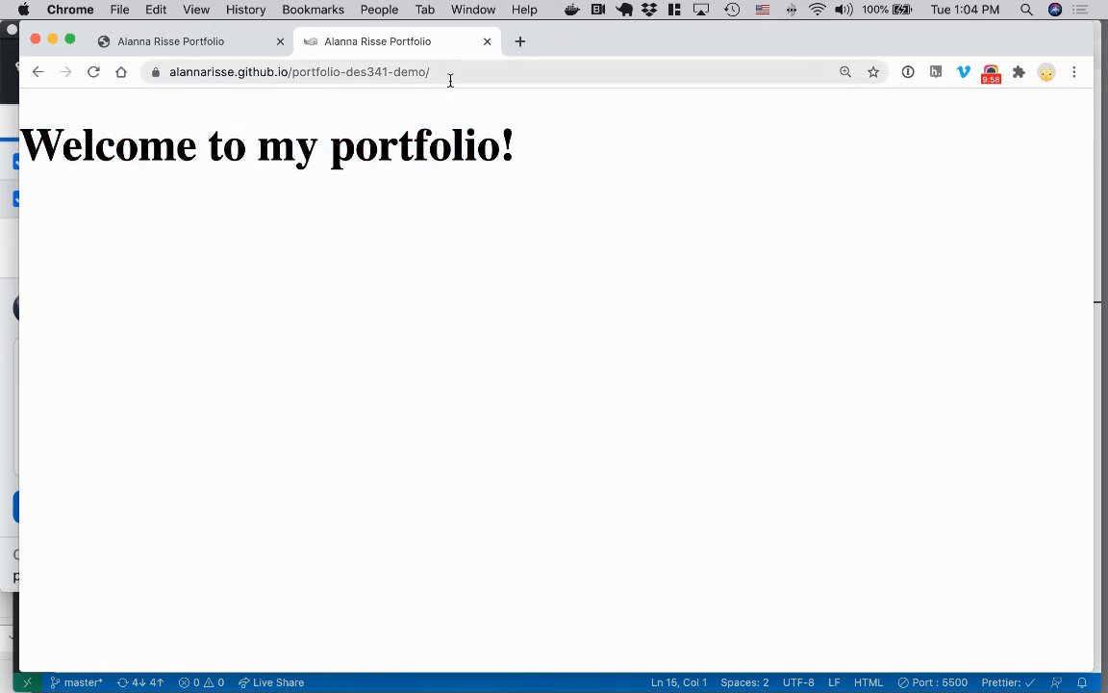
# Load the published site's home page by its file name, adding index.html to the end of the address.
pyautogui.click(450, 79)
pyautogui.click(450, 76)
pyautogui.click(484, 73)
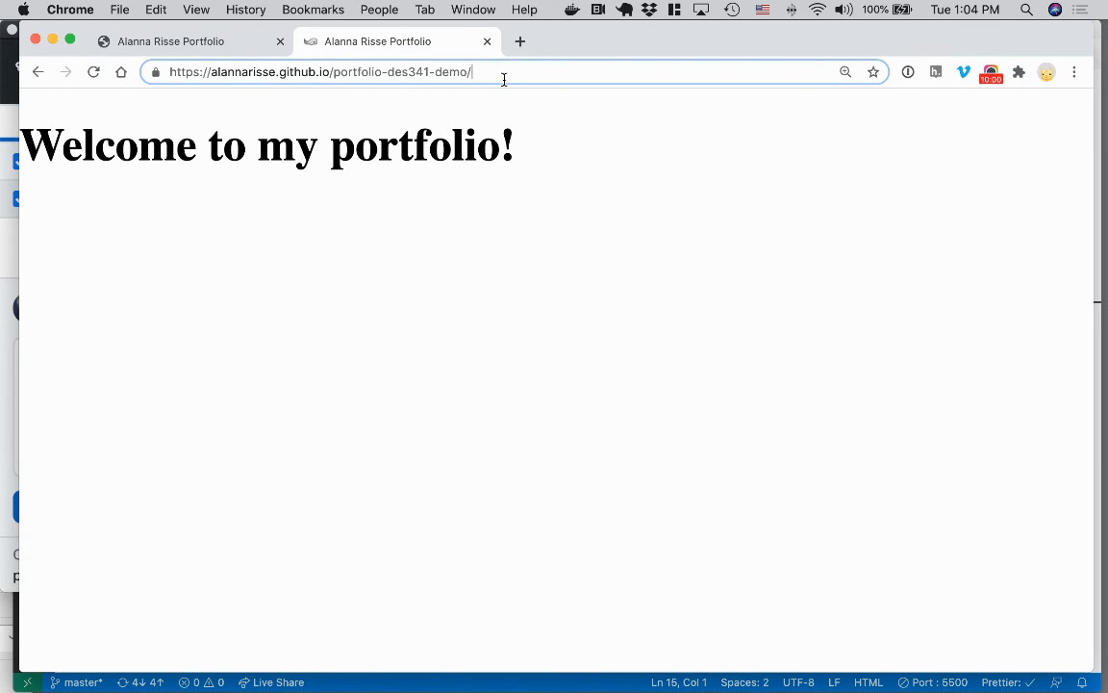
pyautogui.write('index.html')
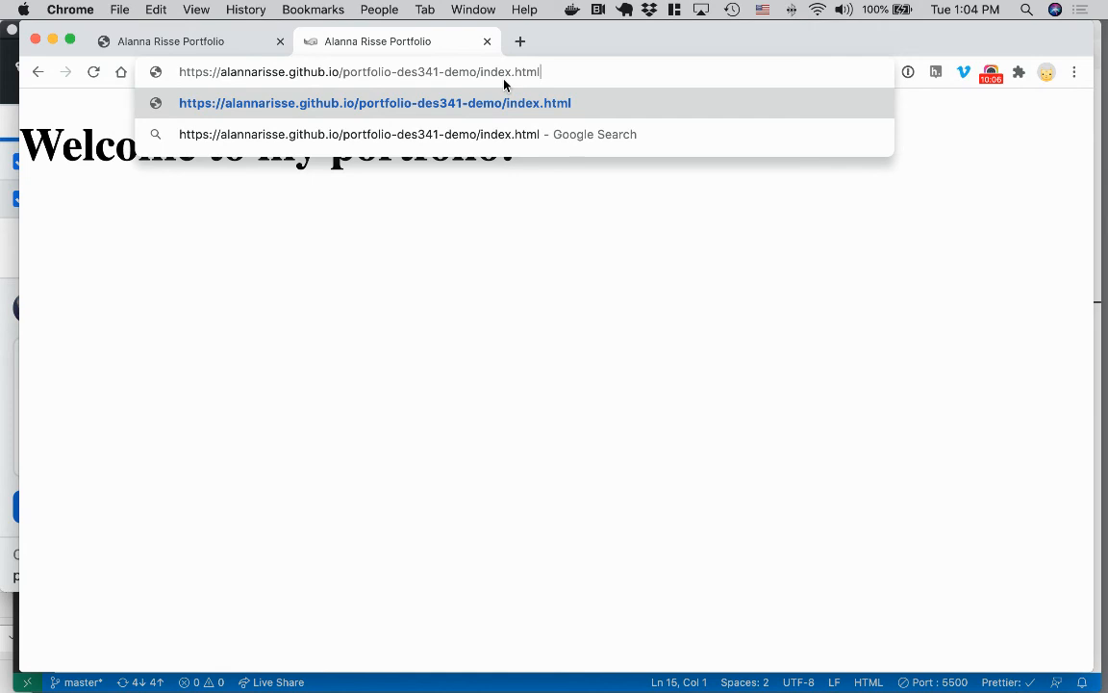
pyautogui.press('Return')
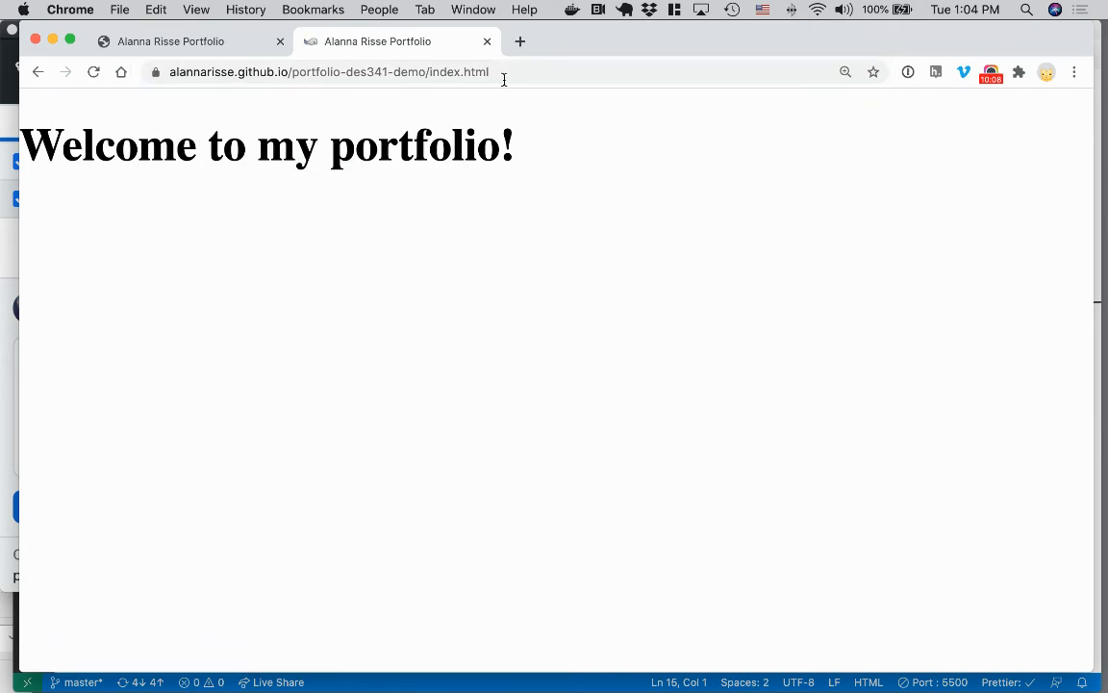
# Remove index.html from the address and load the site from the portfolio-des341-demo/ path alone.
pyautogui.click(503, 79)
pyautogui.click(515, 75)
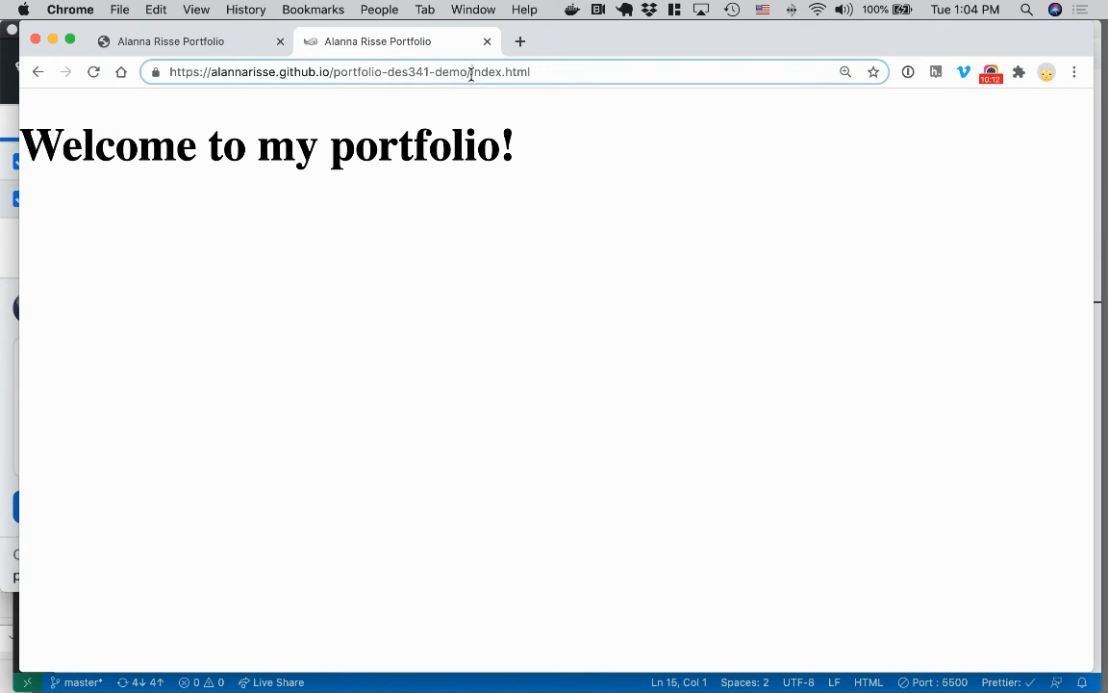
pyautogui.moveTo(471, 73); pyautogui.dragTo(589, 74)
pyautogui.press('BackSpace')
pyautogui.press('Return')
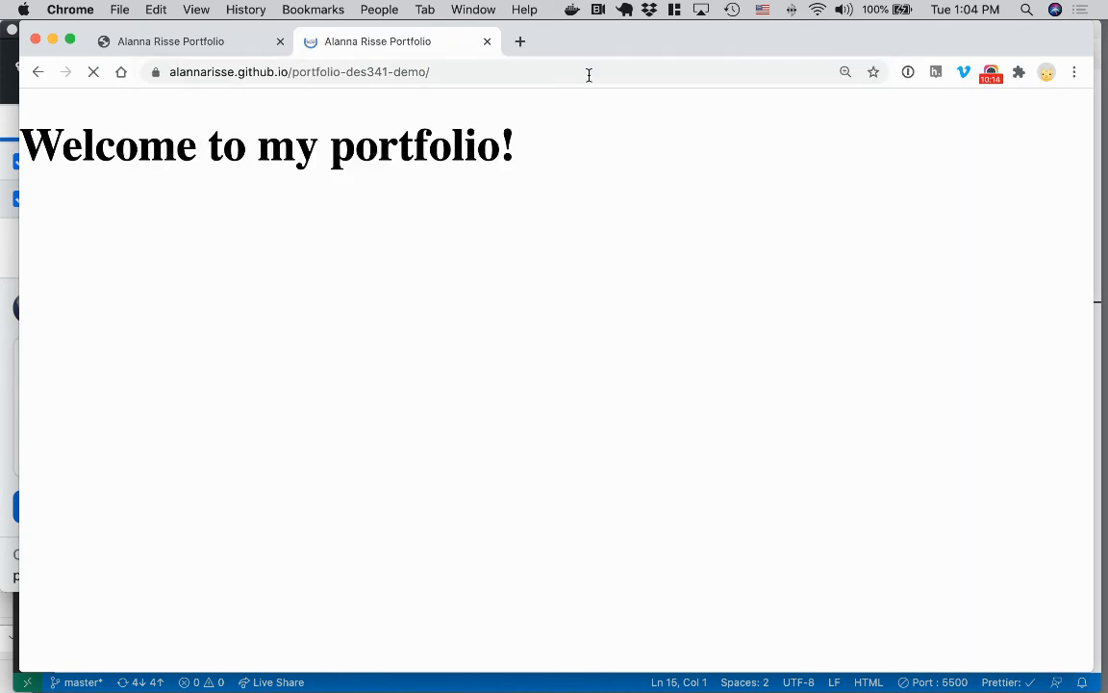
# Switch to Visual Studio Code, create a folder named images inside the portfolio folder and expand it.
pyautogui.press('super+Tab')
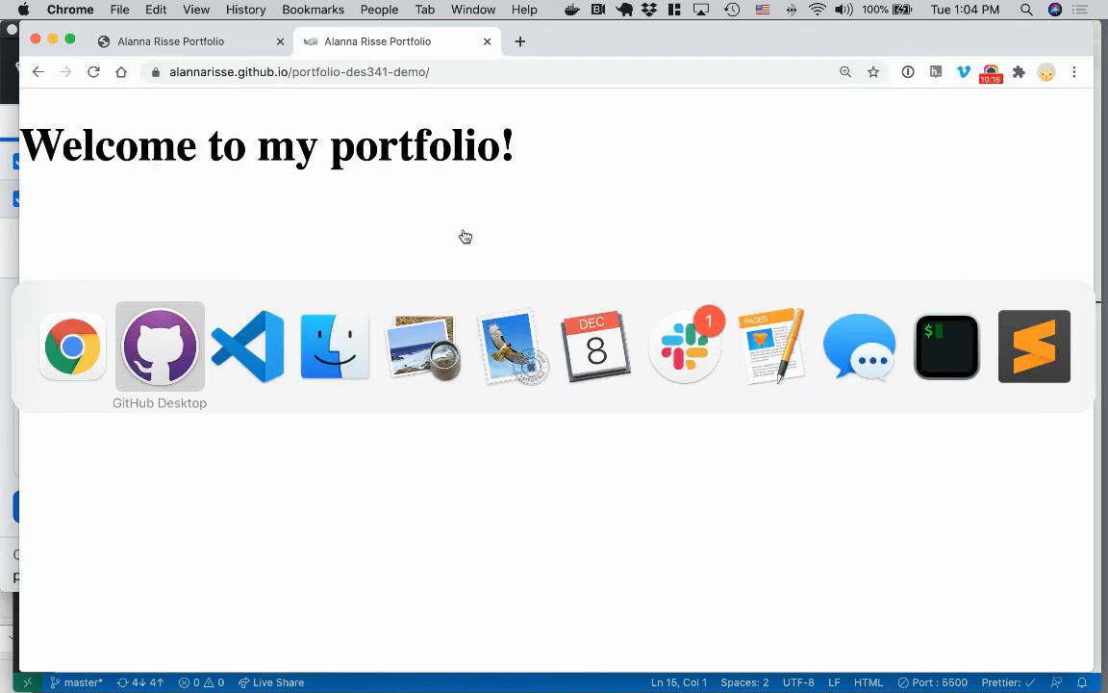
pyautogui.press('super+Tab')
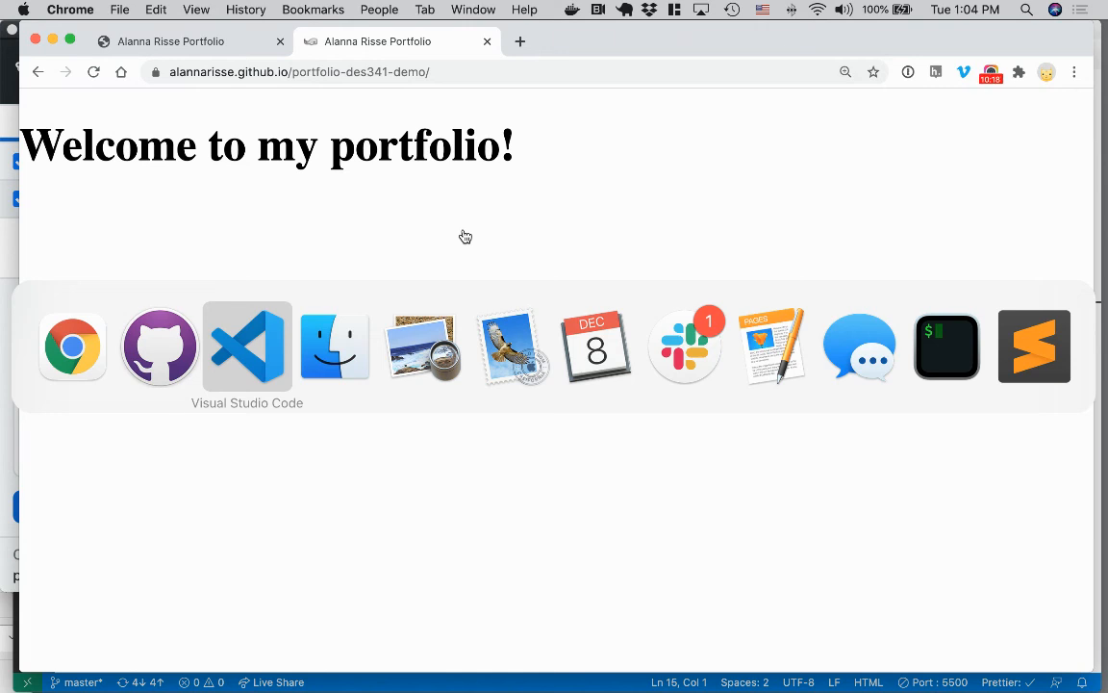
pyautogui.press('super+shift+Tab')
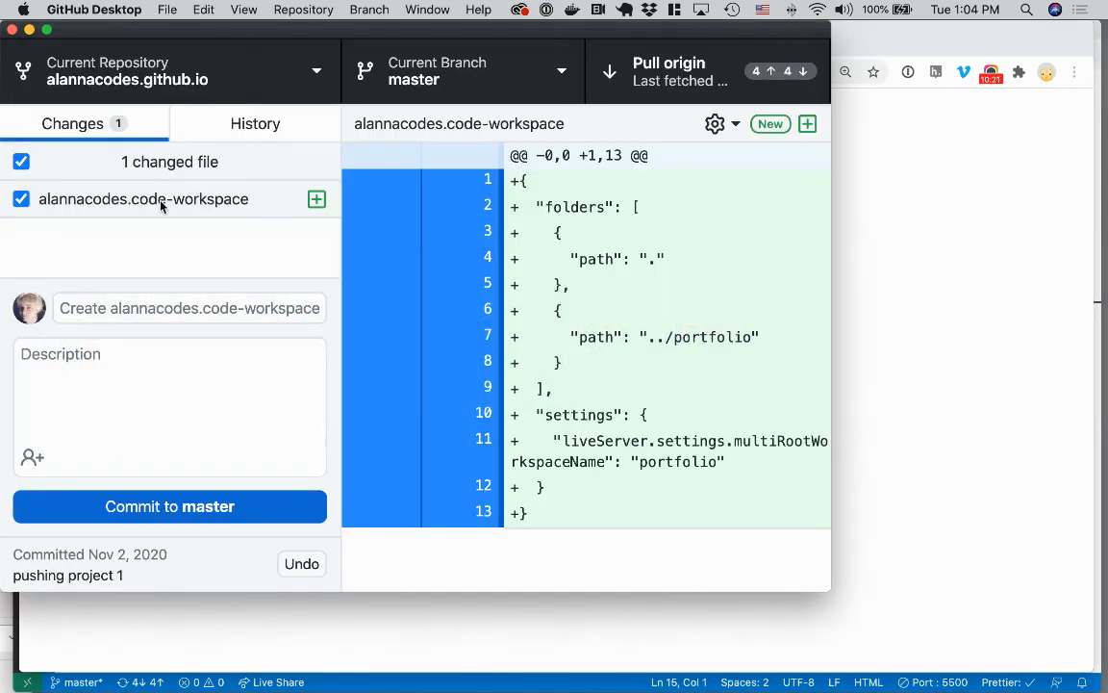
pyautogui.press('super+Tab')
pyautogui.press('super+Tab')
pyautogui.click(157, 381)
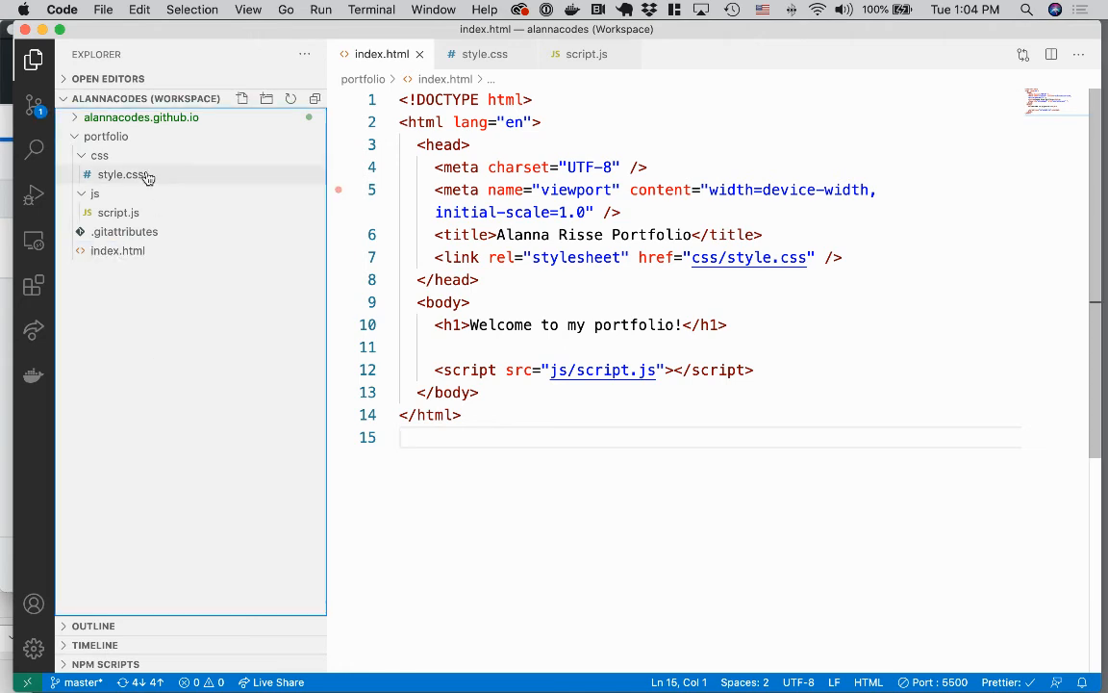
pyautogui.rightClick(110, 133)
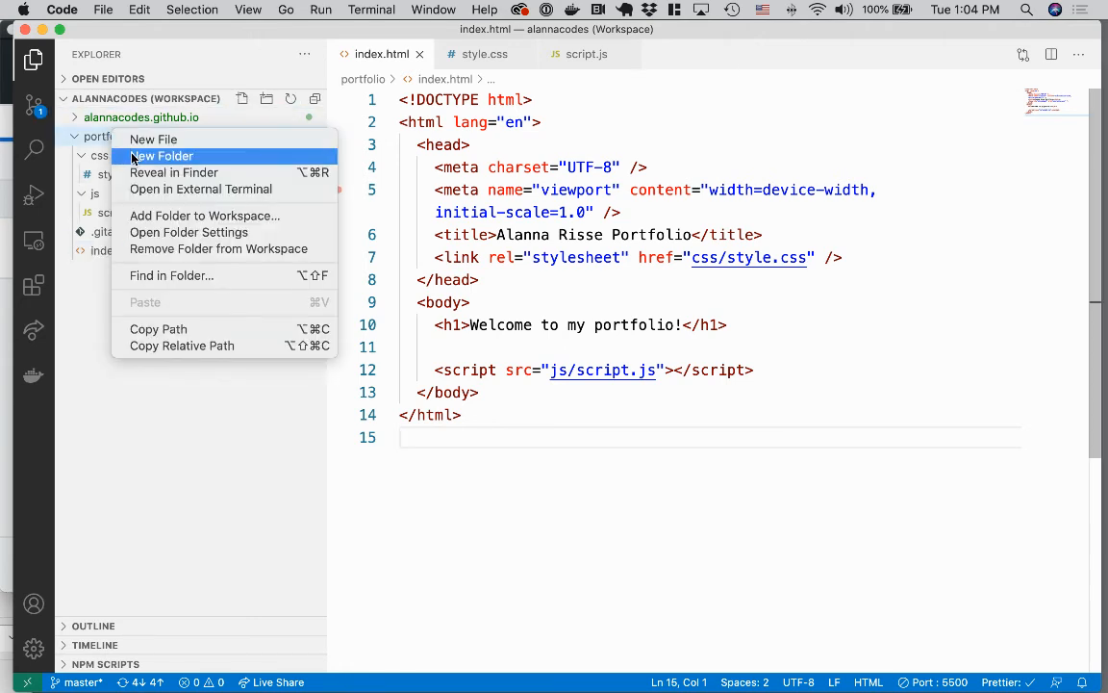
pyautogui.click(137, 157)
pyautogui.write('images')
pyautogui.press('Return')
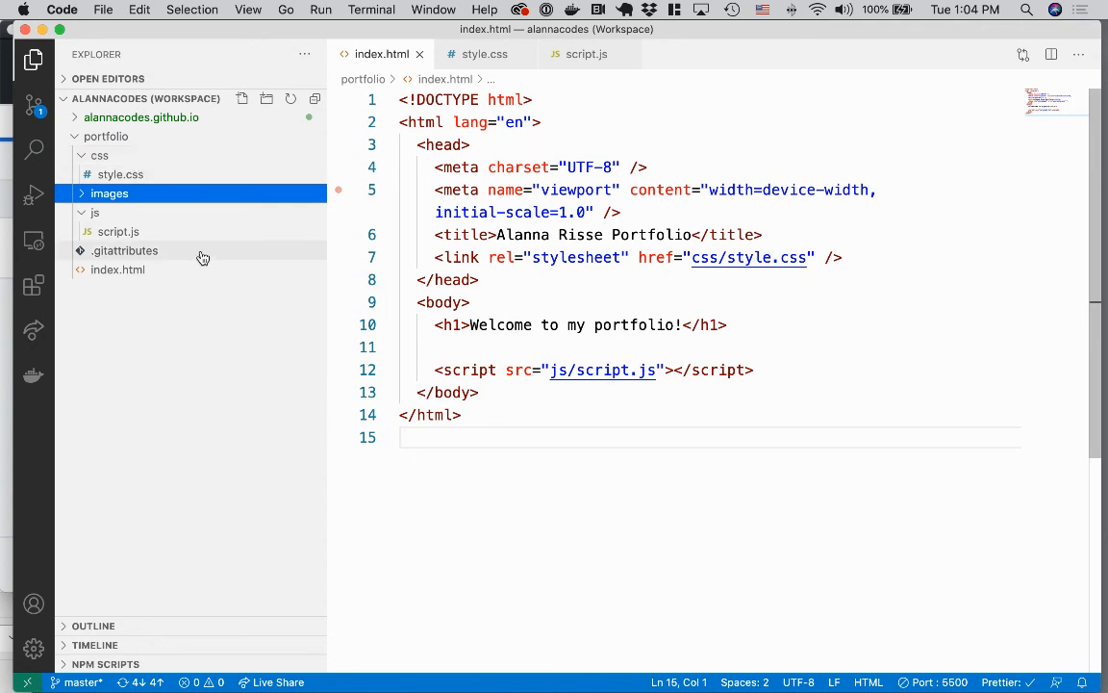
pyautogui.click(110, 197)
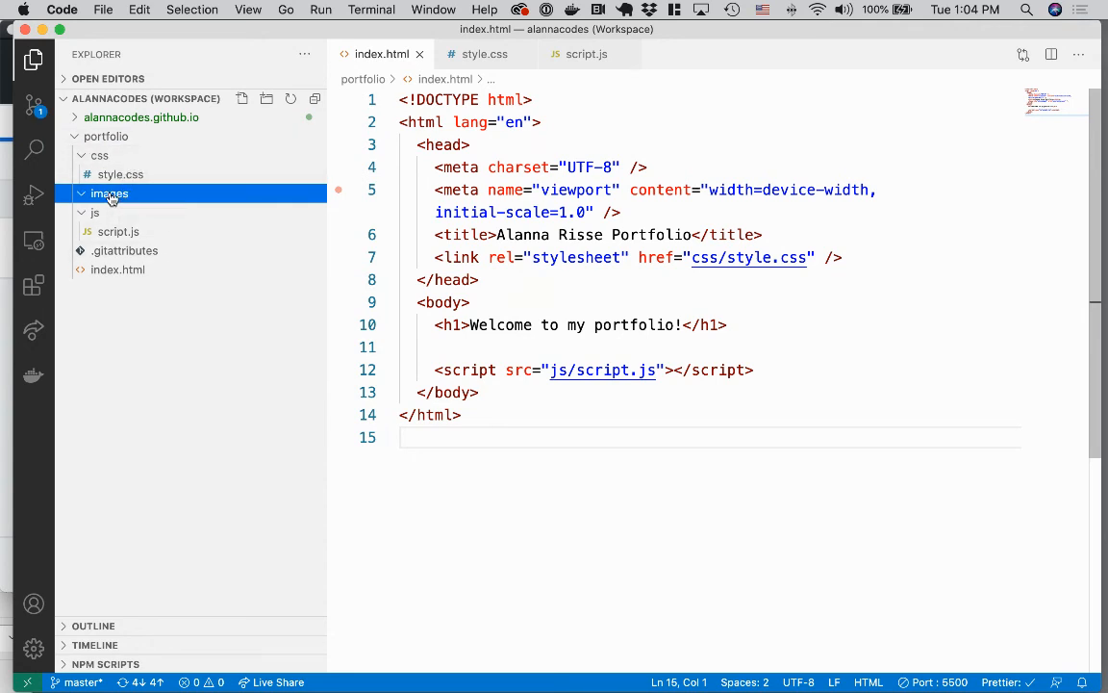
# Try the names banner-images, hero-banner and good-stuff for a new subfolder of images, and cancel its creation.
pyautogui.rightClick(113, 135)
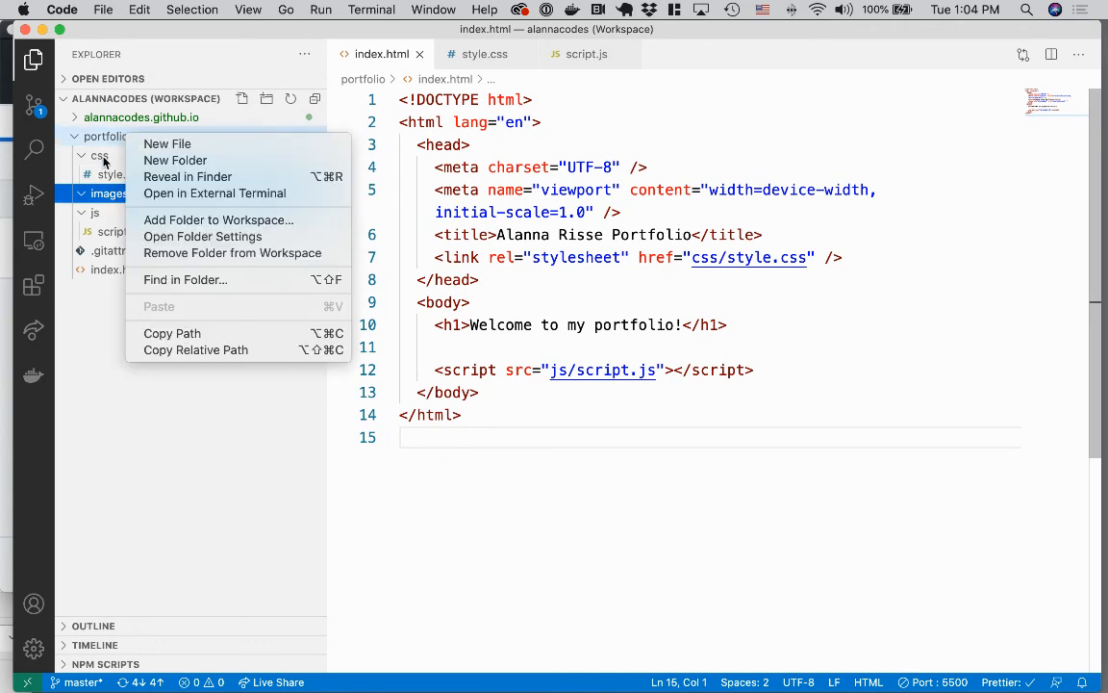
pyautogui.rightClick(110, 191)
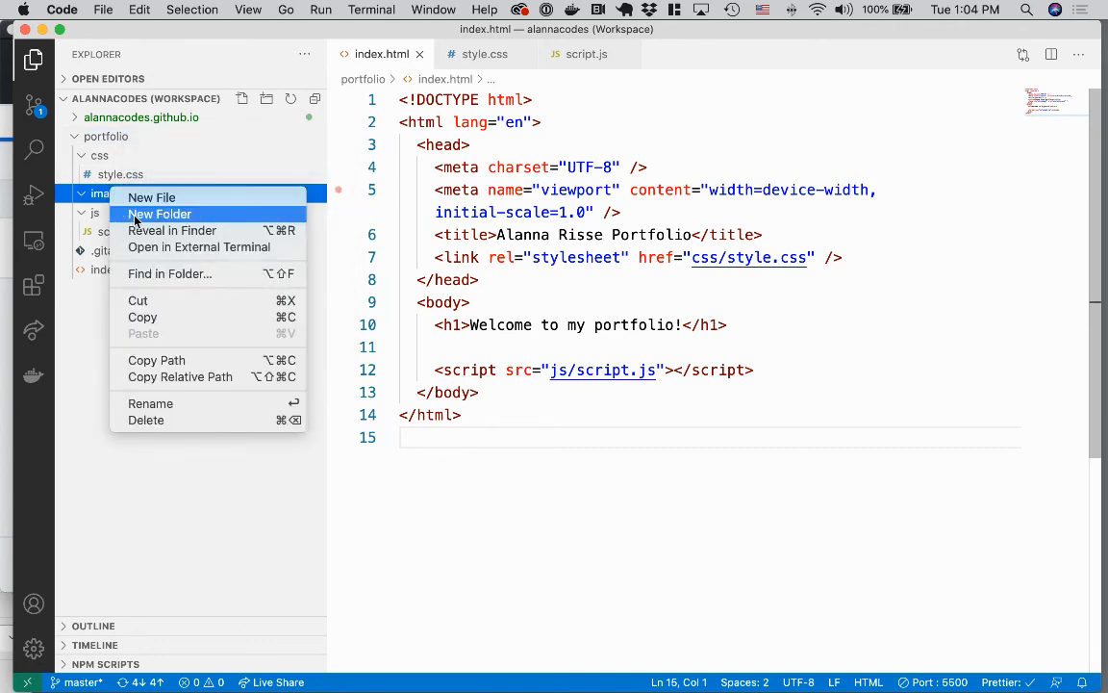
pyautogui.click(135, 215)
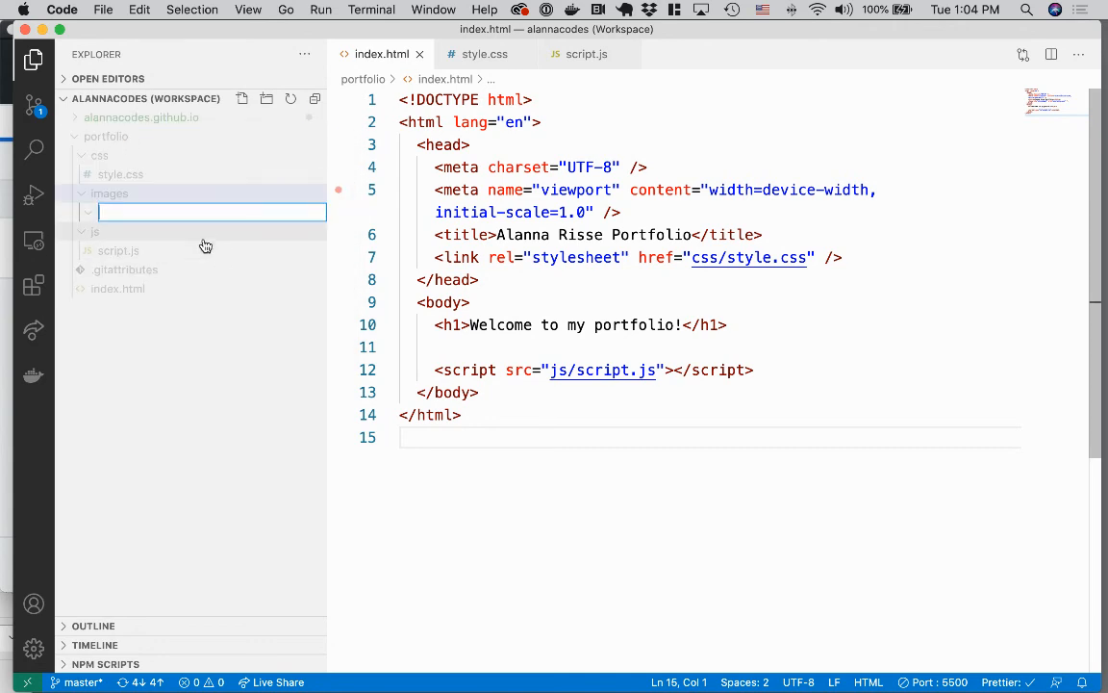
pyautogui.write('banner-images')
pyautogui.press('super+a')
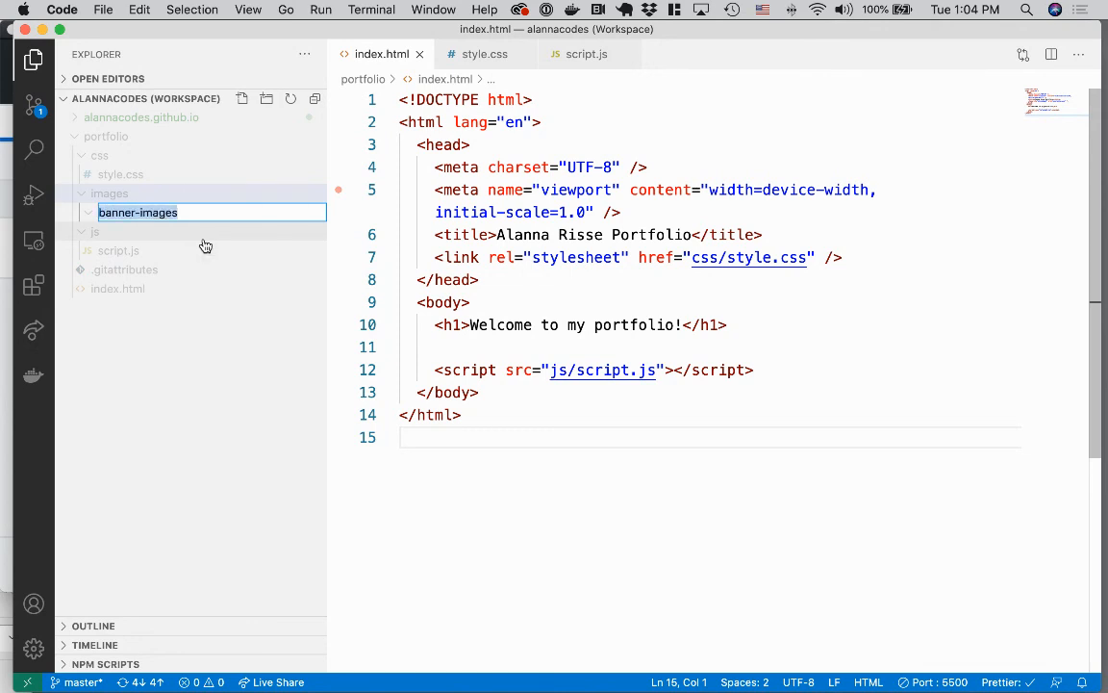
pyautogui.write('hero-banner')
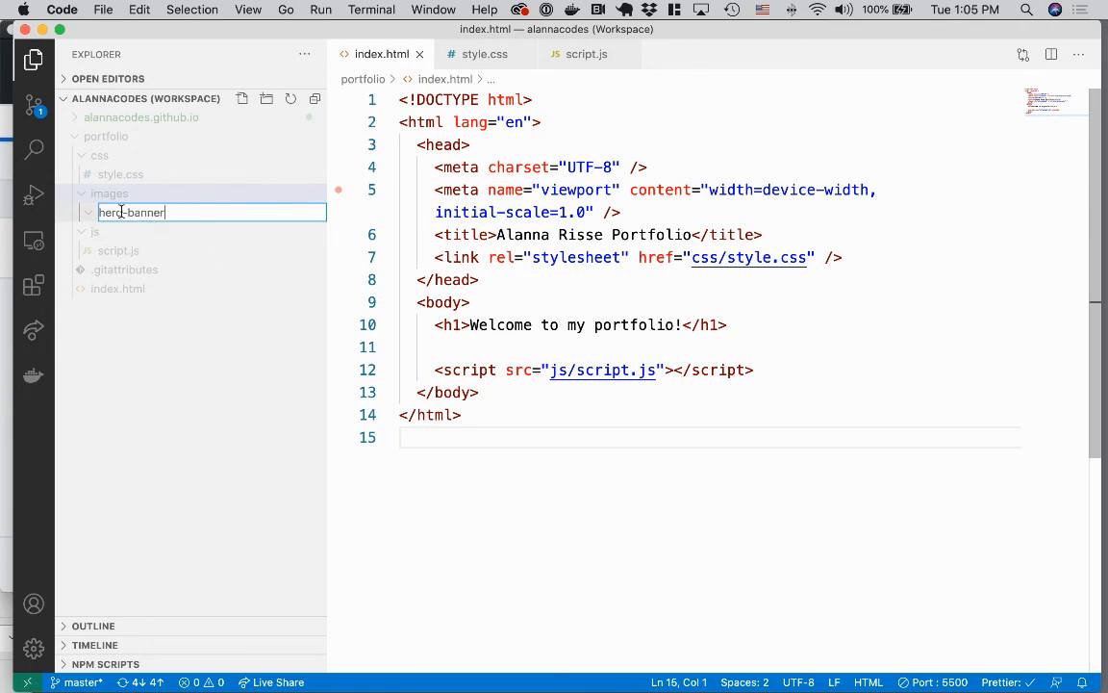
pyautogui.press('super+a')
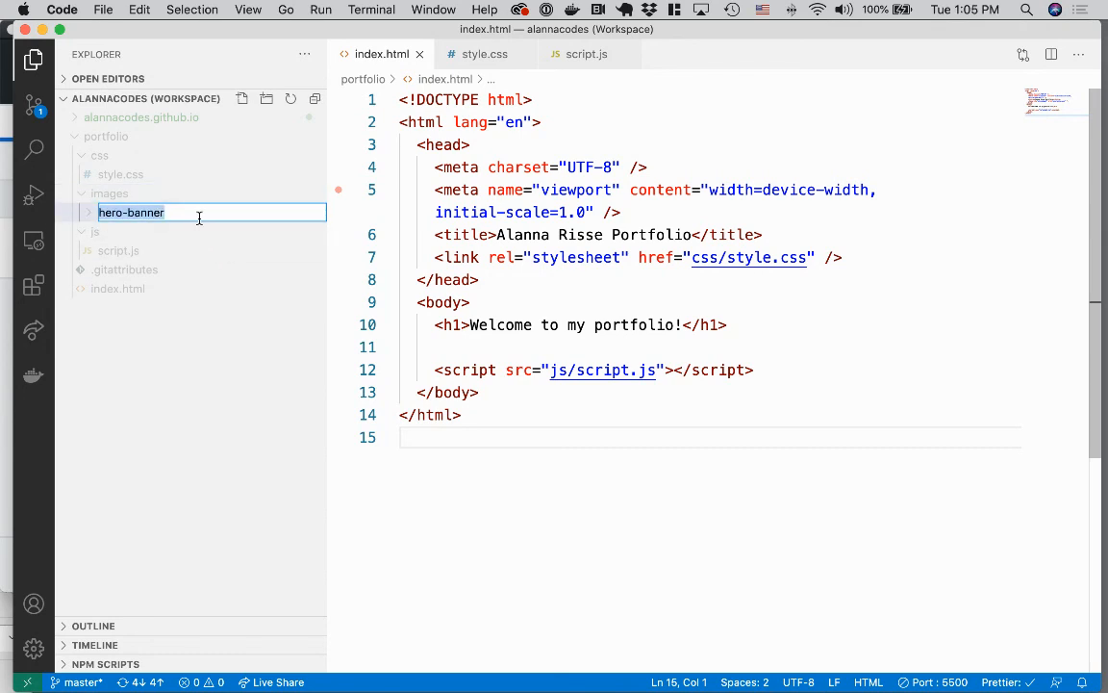
pyautogui.write('good')
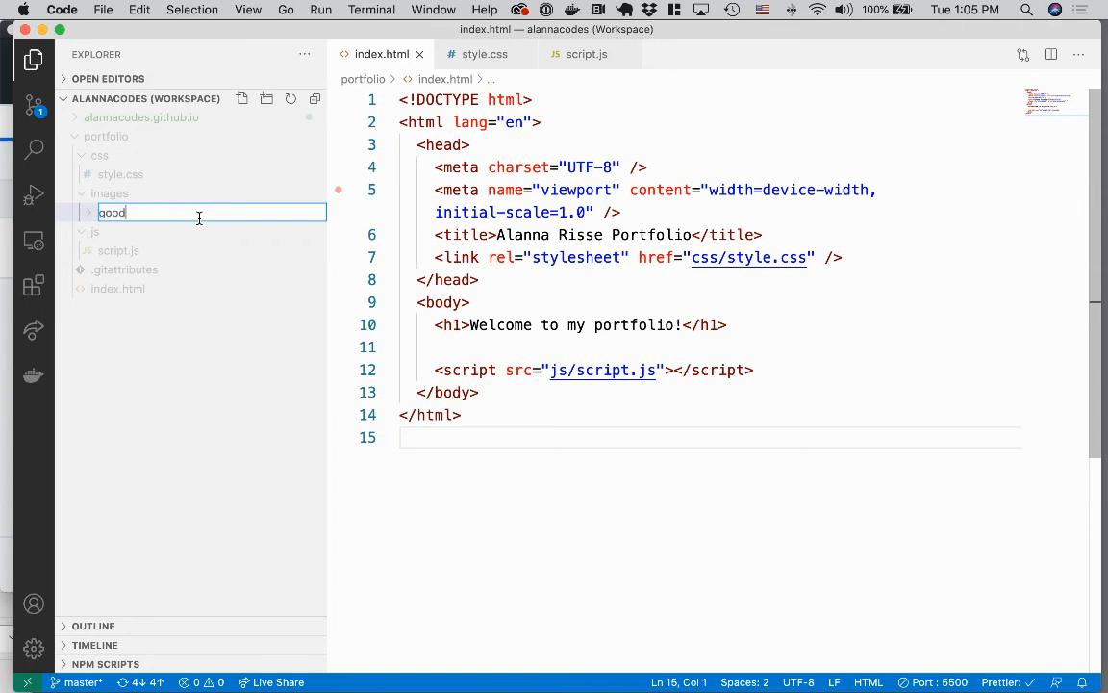
pyautogui.write('-stuff')
pyautogui.press('super+a')
pyautogui.press('BackSpace')
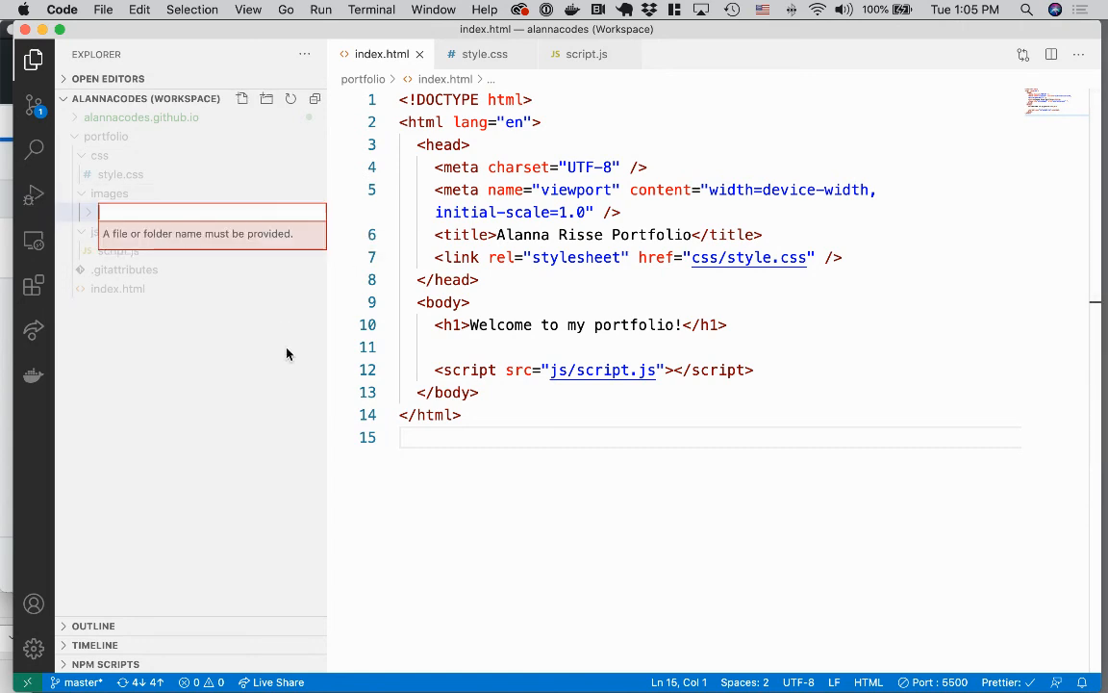
pyautogui.press('Escape')
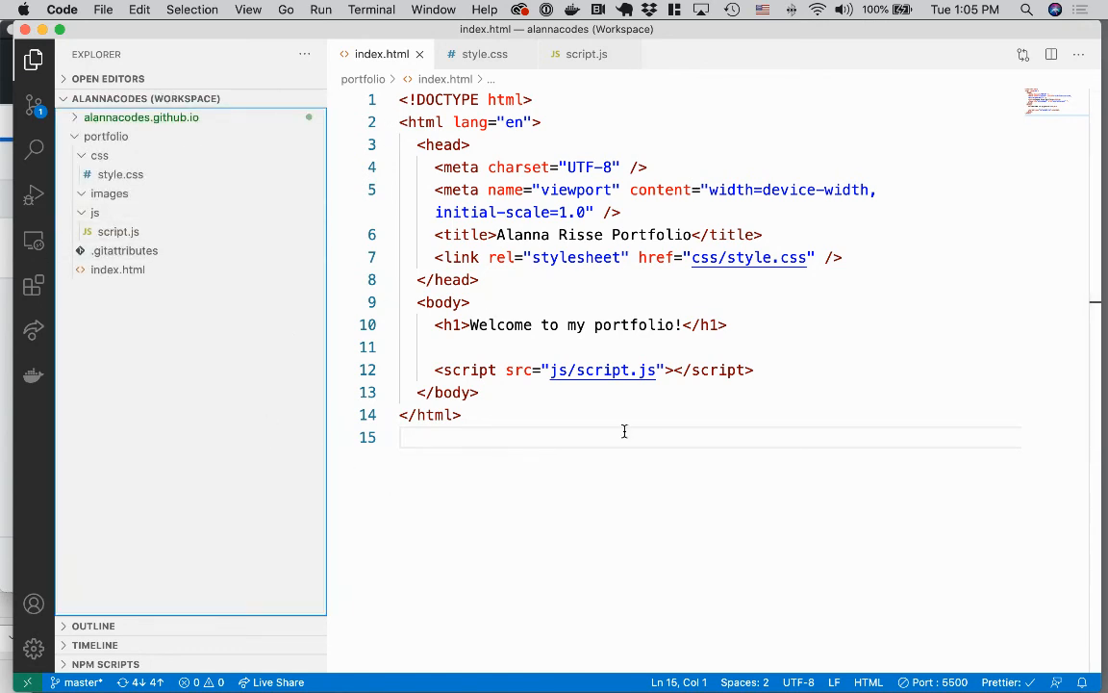
# Switch back to Google Chrome.
pyautogui.press('super+Tab')
pyautogui.press('super+Tab')
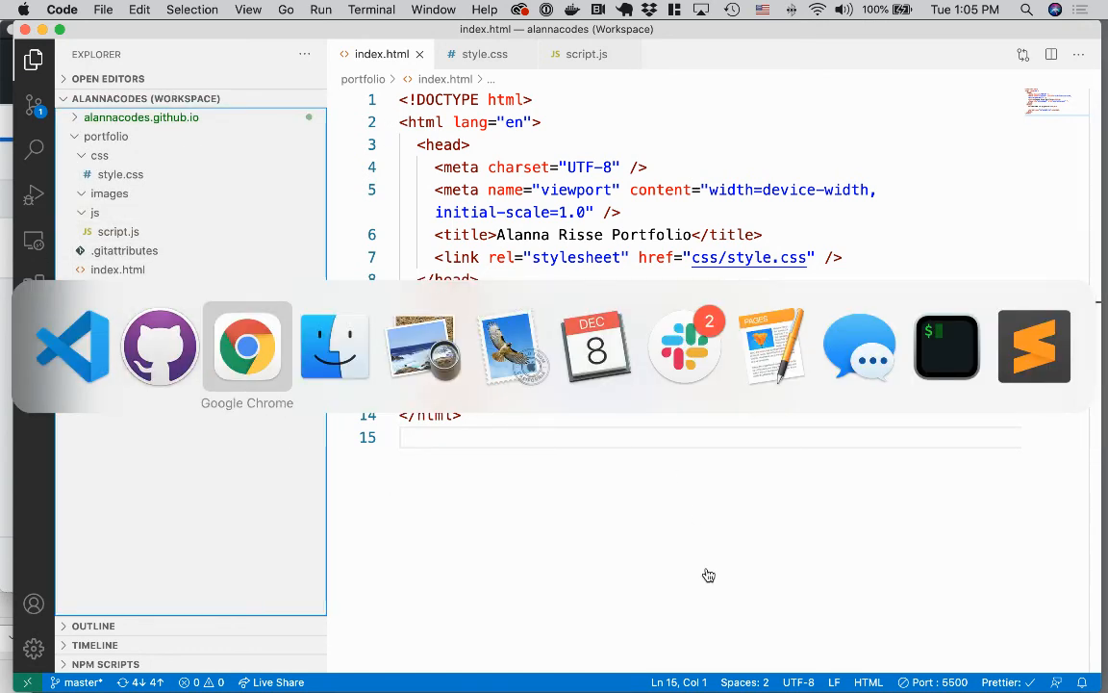